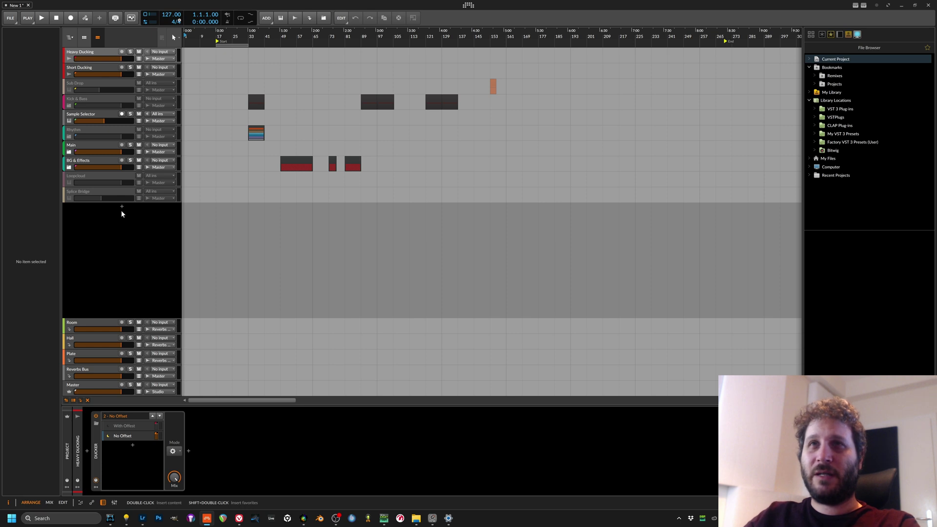
Expand the Rhythm group and examine the MIDI Inputs layers on its Drum Engine track
{"action": "left_click", "coordinate": [99, 129]}
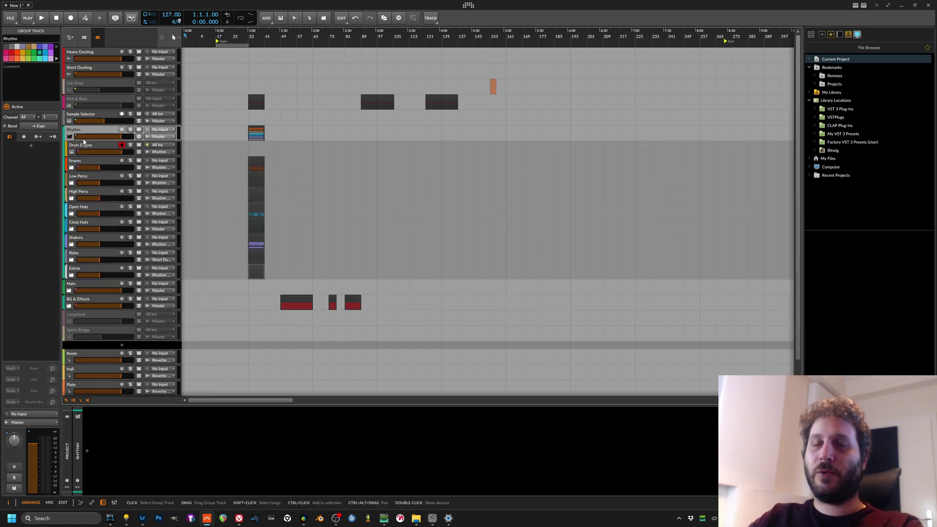
{"action": "left_click", "coordinate": [103, 144]}
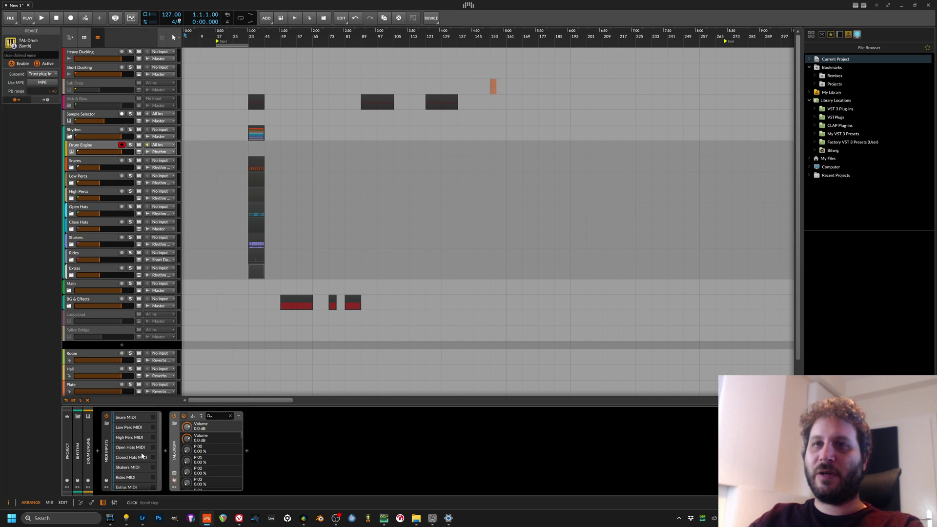
{"action": "left_click", "coordinate": [107, 446]}
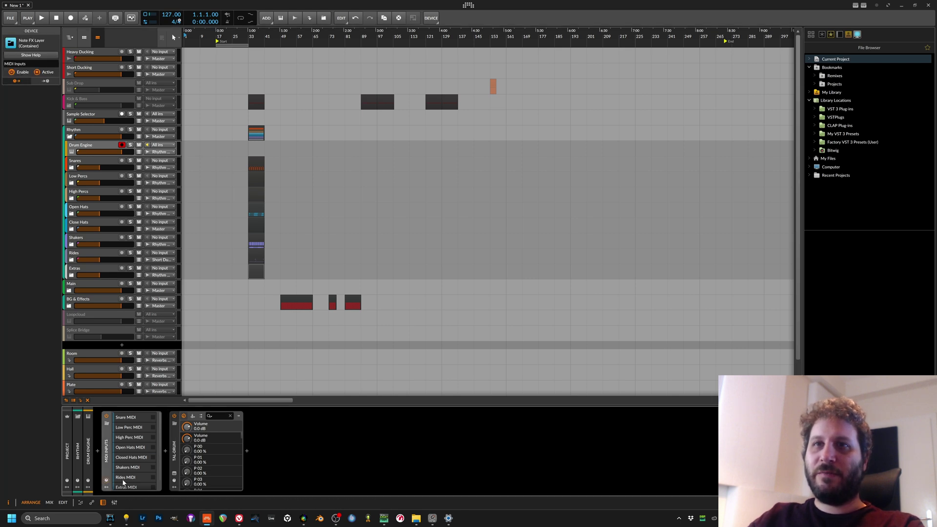
{"action": "scroll", "coordinate": [127, 456], "scroll_direction": "down", "scroll_amount": 1}
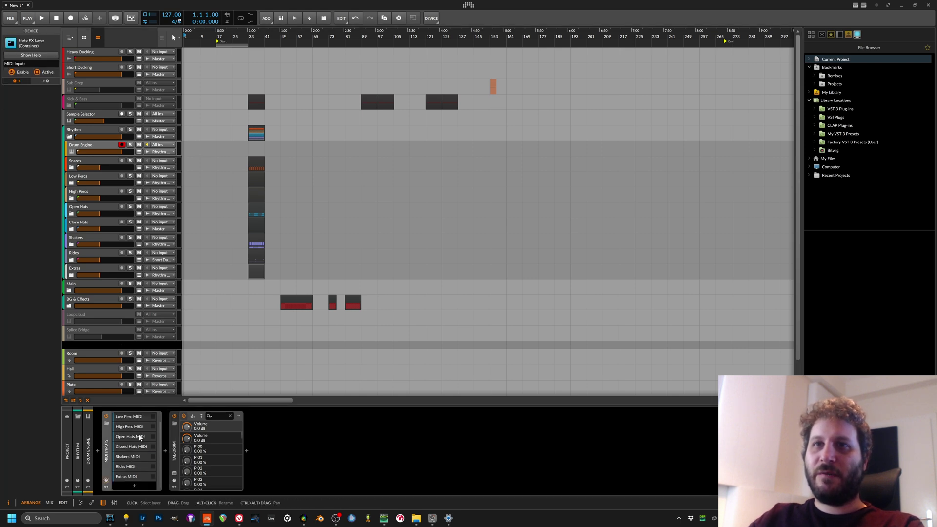
Expand the Snares and Low Percs groups and examine the device chains of the groups and their MIDI tracks
{"action": "left_click", "coordinate": [72, 168]}
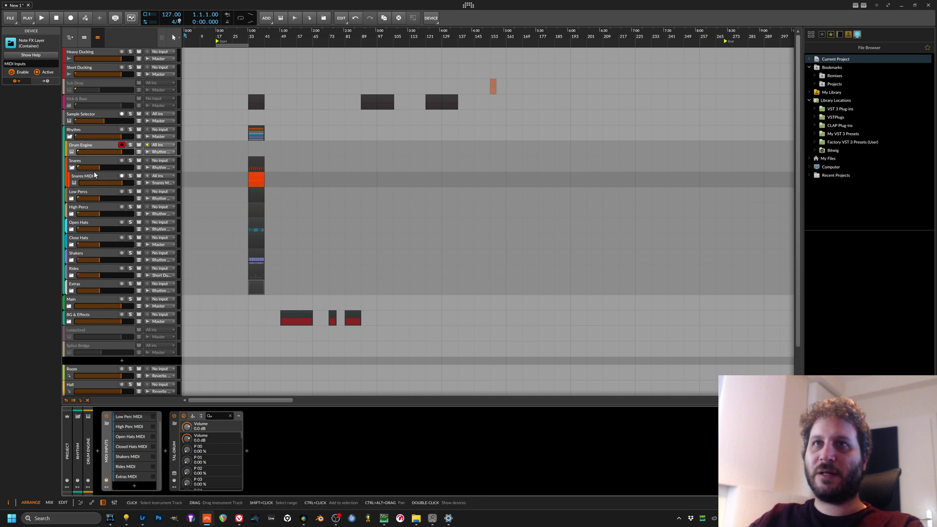
{"action": "left_click", "coordinate": [78, 193]}
{"action": "left_click", "coordinate": [72, 199]}
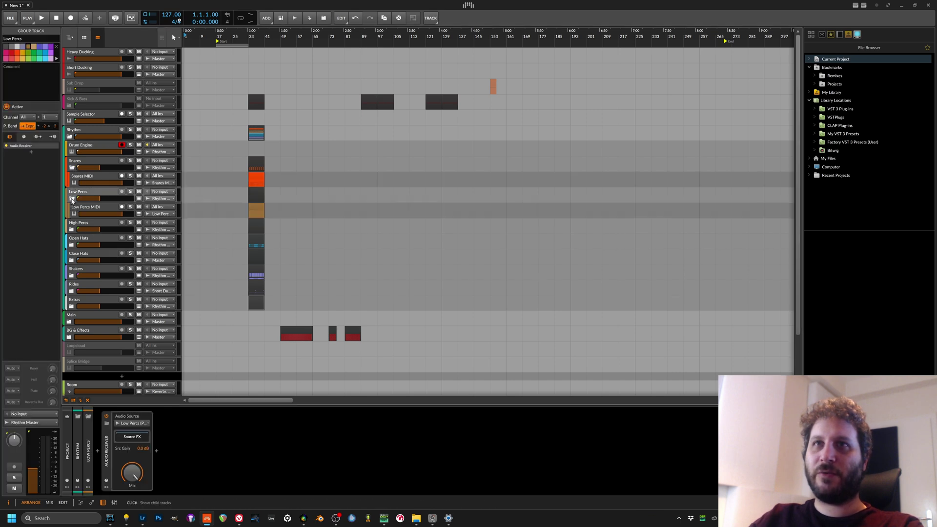
{"action": "left_click", "coordinate": [101, 208]}
{"action": "left_click", "coordinate": [108, 193]}
{"action": "left_click", "coordinate": [107, 208]}
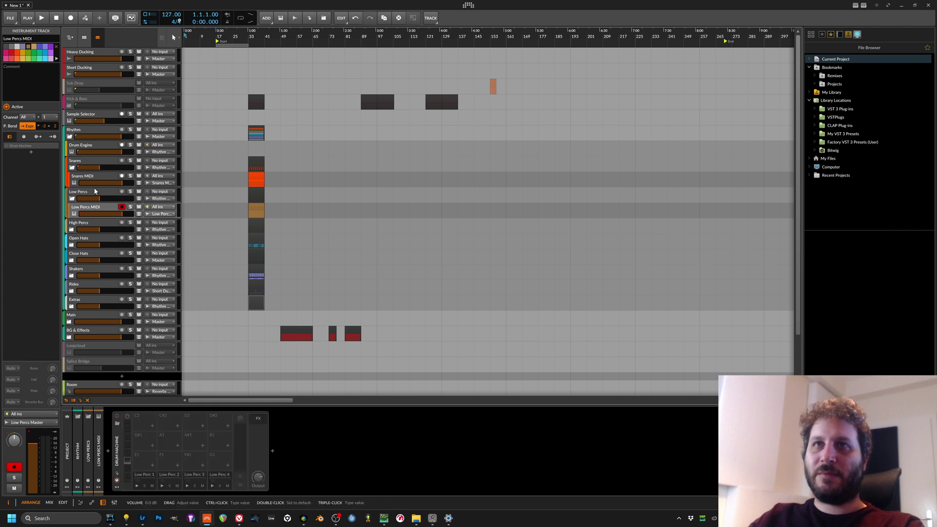
{"action": "left_click", "coordinate": [95, 169]}
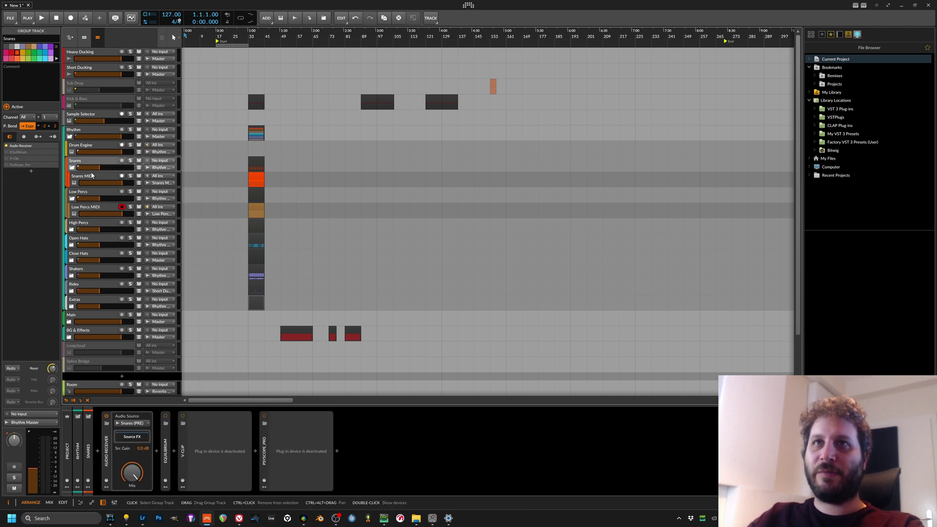
{"action": "left_click", "coordinate": [98, 178]}
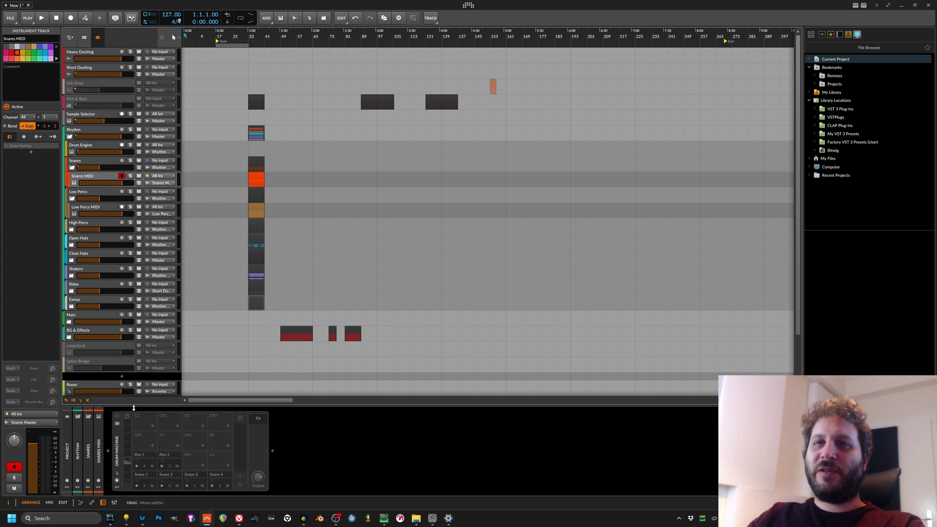
Inspect the Snares MIDI drum machine, open the track's clip for editing and show its notes by drum pad name
{"action": "left_click", "coordinate": [117, 443]}
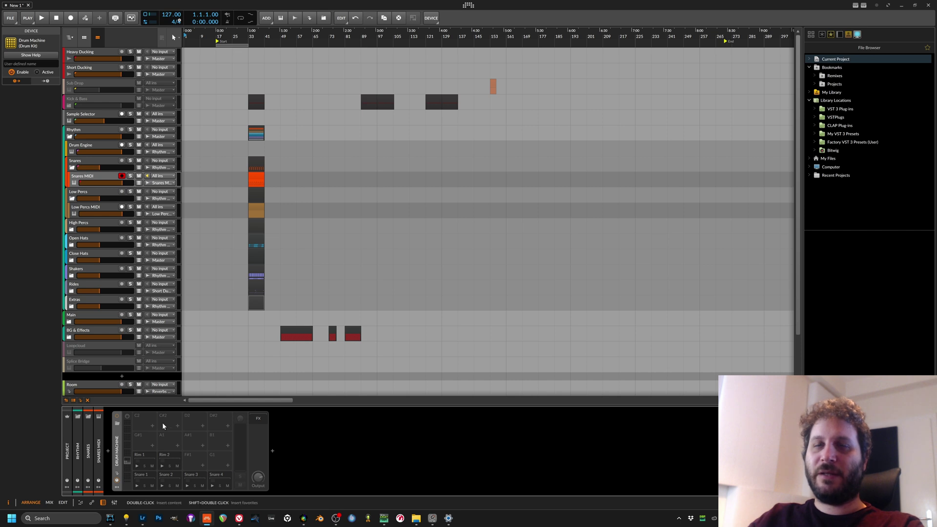
{"action": "double_click", "coordinate": [261, 181]}
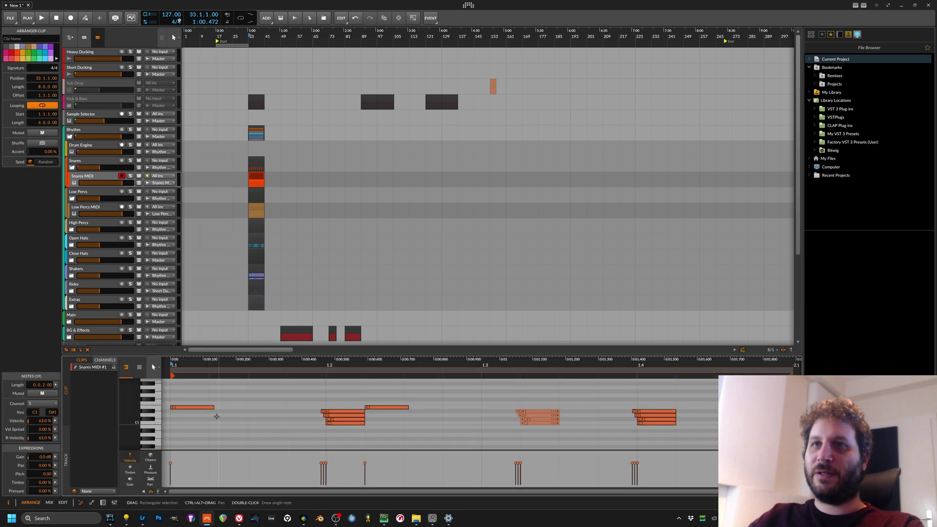
{"action": "left_click", "coordinate": [139, 368]}
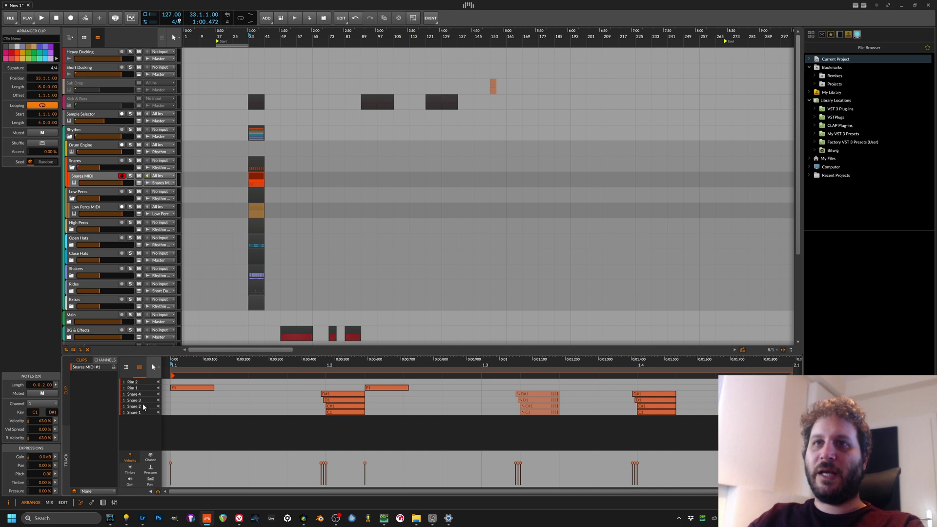
Add a new instrument track after the Splice Bridge track
{"action": "scroll", "coordinate": [201, 268], "scroll_direction": "down", "scroll_amount": 3}
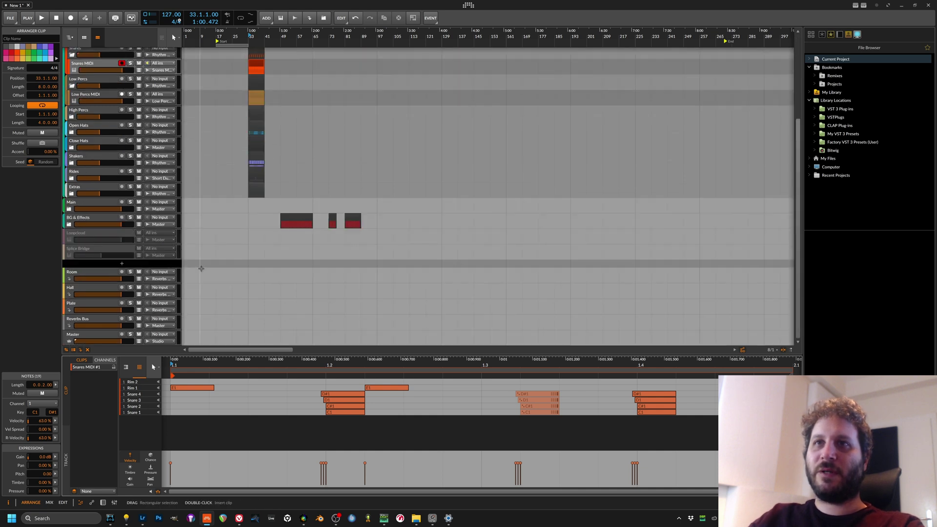
{"action": "left_click", "coordinate": [122, 264]}
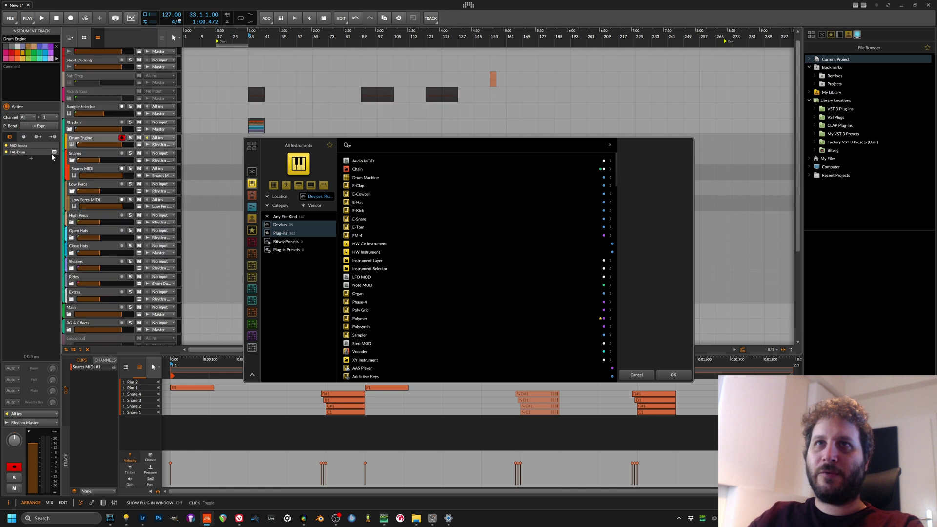
Open the TAL-Drum plug-in from the Rhythm group's Drum Engine and inspect snare pads 02 and 01
{"action": "left_click", "coordinate": [54, 151]}
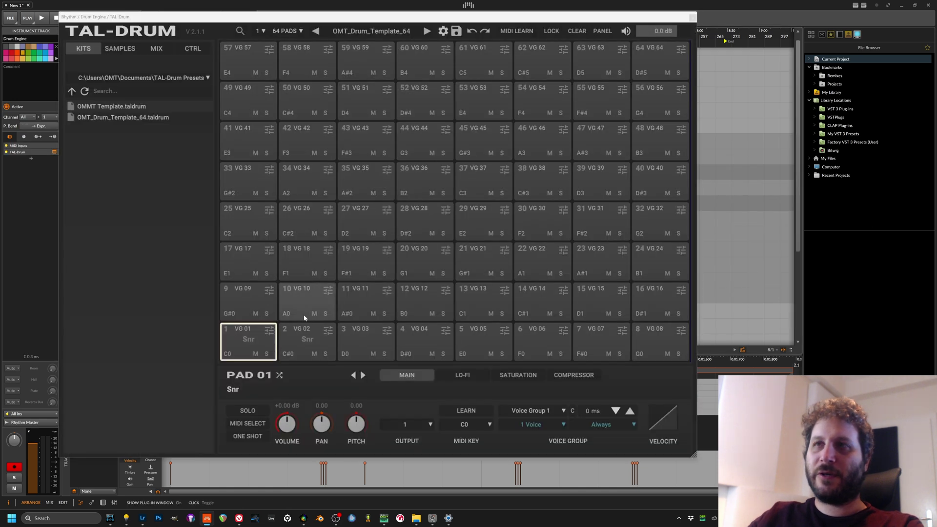
{"action": "left_click", "coordinate": [299, 331]}
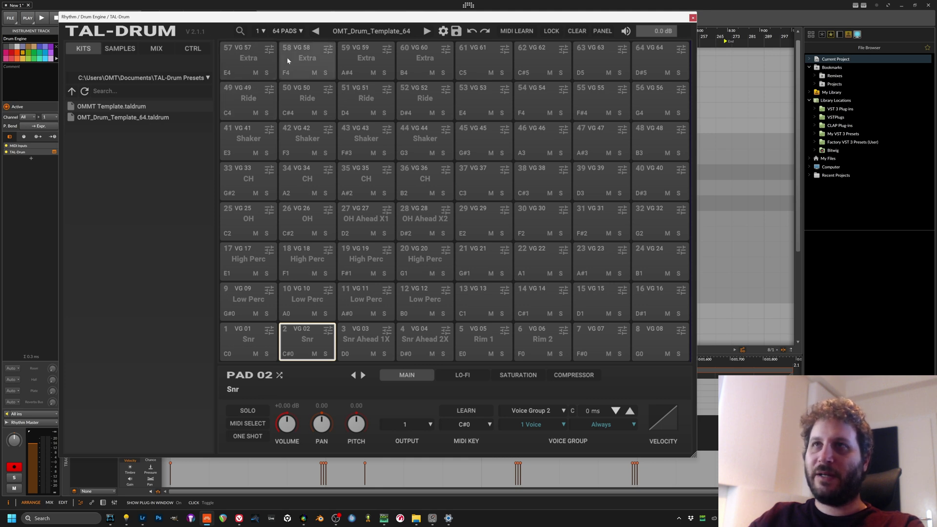
{"action": "left_click", "coordinate": [253, 330]}
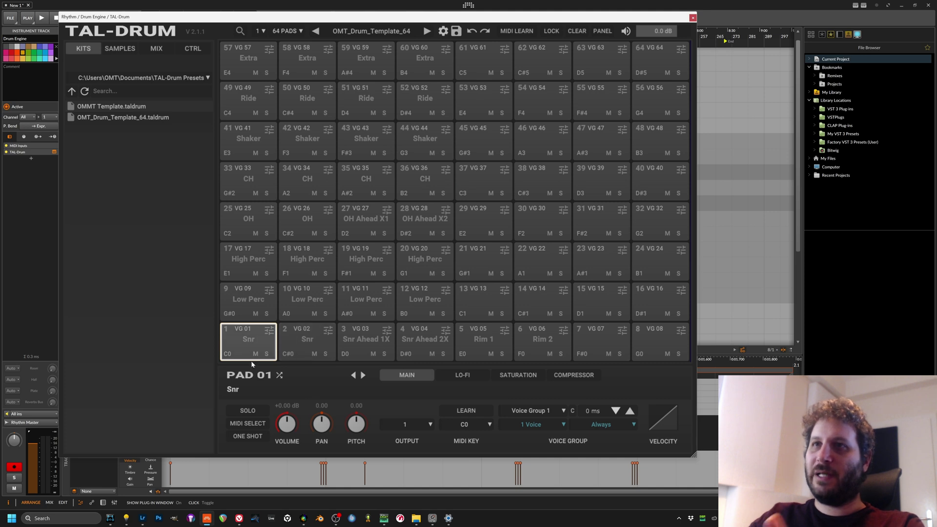
Open pad 01's sample editor, try adding and removing sample maps, and close the TAL-Drum window
{"action": "left_click", "coordinate": [265, 327]}
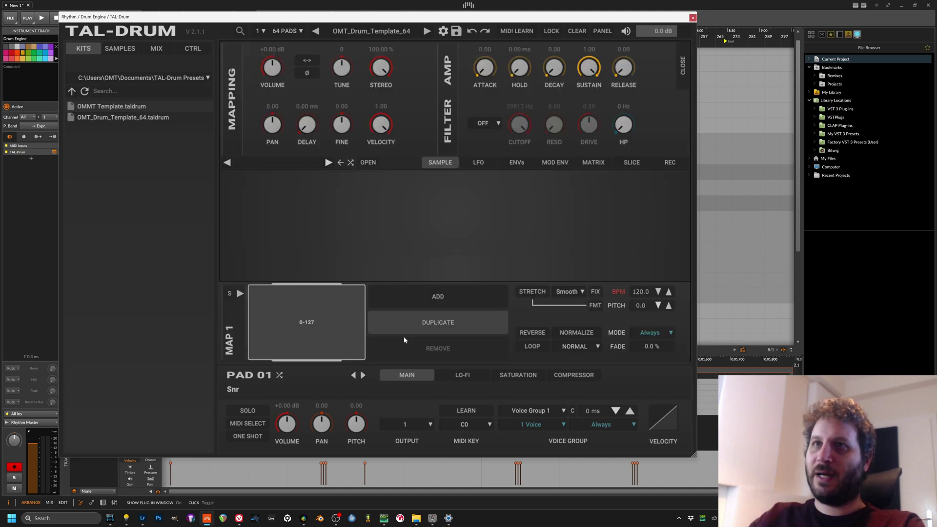
{"action": "left_click", "coordinate": [487, 295]}
{"action": "left_click", "coordinate": [487, 295]}
{"action": "left_click", "coordinate": [483, 296]}
{"action": "left_click", "coordinate": [456, 350]}
{"action": "left_click", "coordinate": [456, 349]}
{"action": "left_click", "coordinate": [455, 350]}
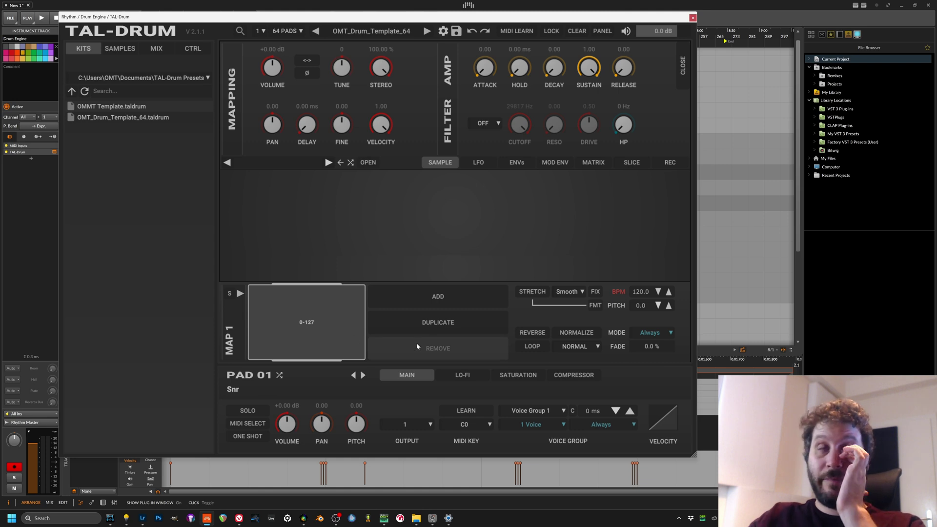
{"action": "left_click", "coordinate": [683, 68]}
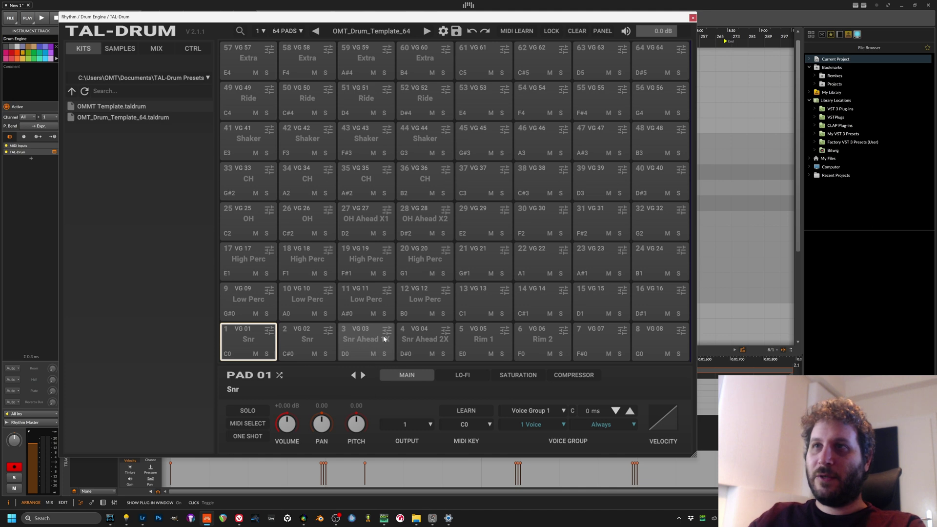
{"action": "left_click", "coordinate": [693, 18]}
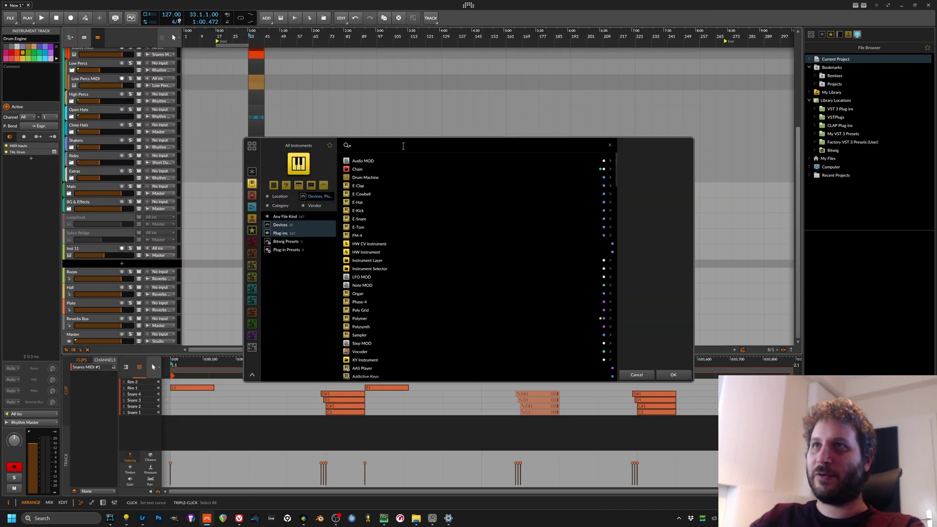
Search the instruments for "mic" and load Microtonic Multi onto the new track
{"action": "type", "text": "mic"}
{"action": "left_click", "coordinate": [375, 170]}
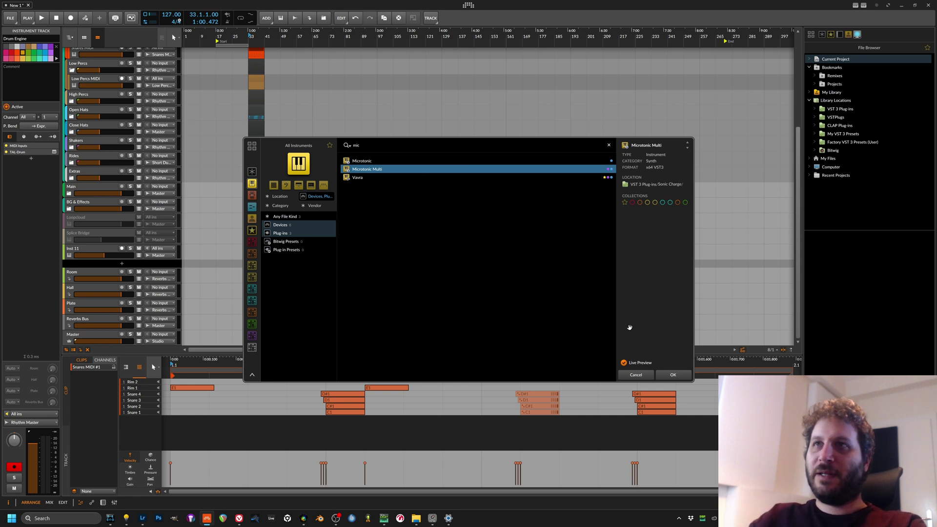
{"action": "left_click", "coordinate": [671, 373]}
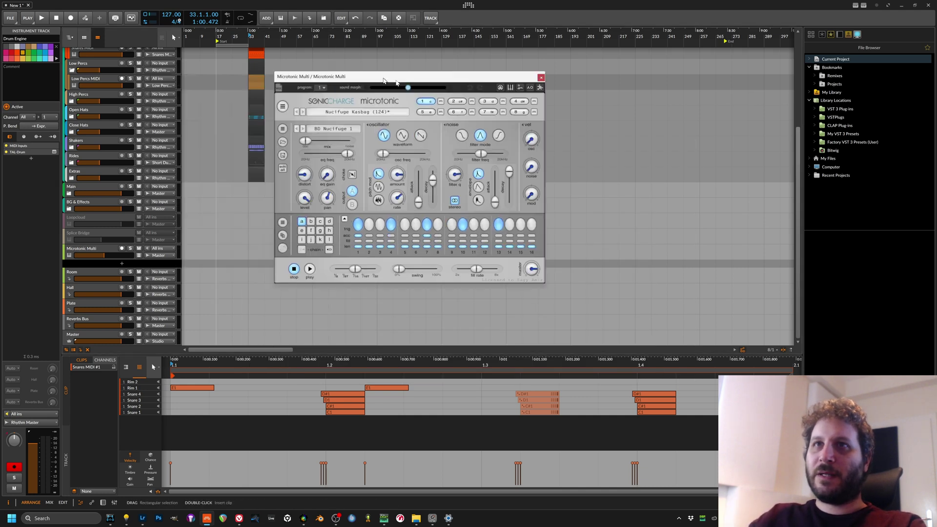
Show the Microtonic Multi track's devices and rename the track Drum Engine
{"action": "double_click", "coordinate": [105, 249]}
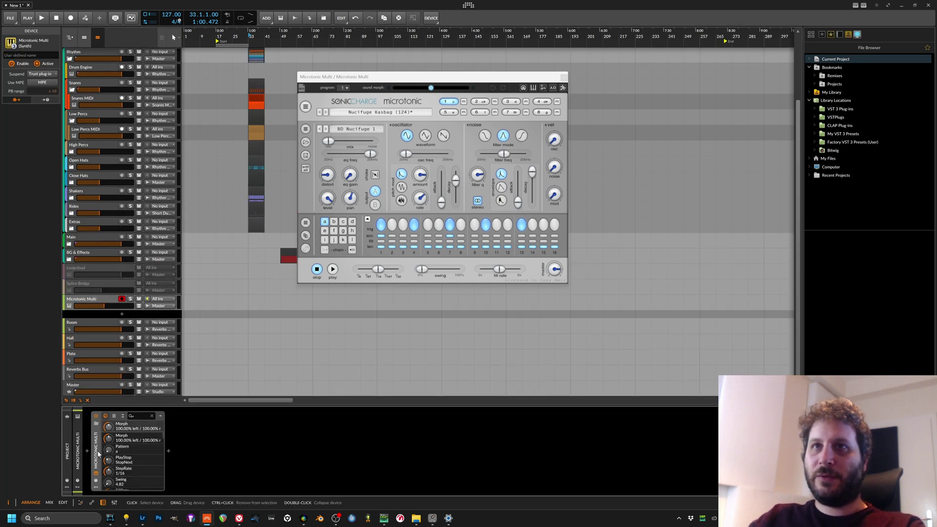
{"action": "double_click", "coordinate": [85, 299]}
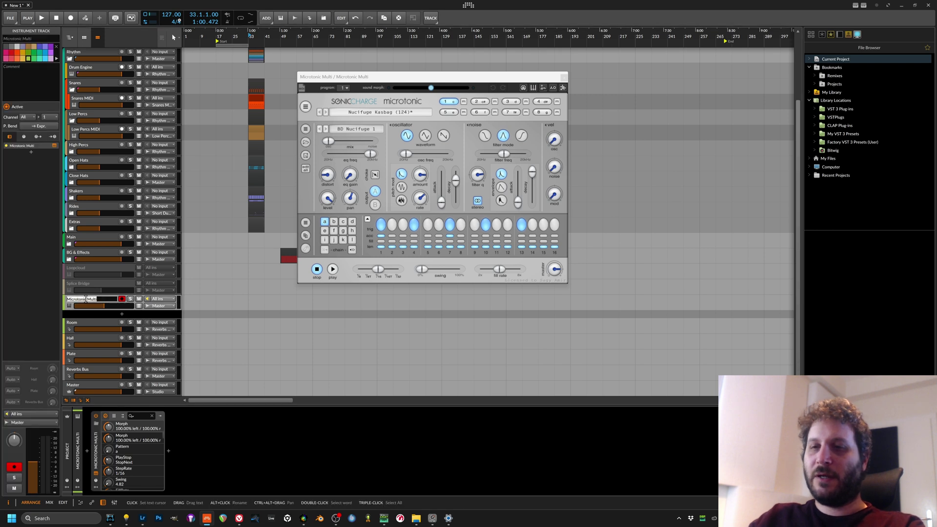
{"action": "type", "text": "Drum Engine"}
{"action": "key", "text": "Return"}
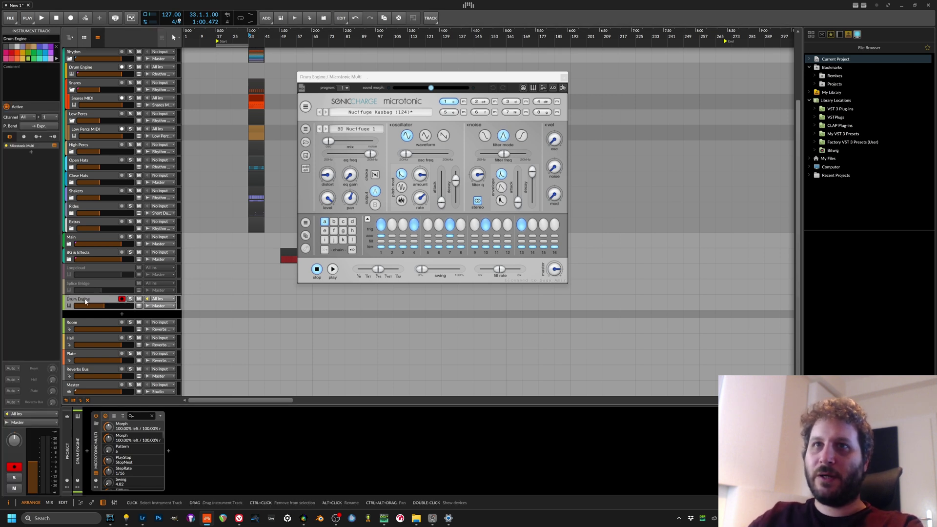
Show the Microtonic Multi device's output chains, add all missing chains and look through the list
{"action": "left_click", "coordinate": [122, 416]}
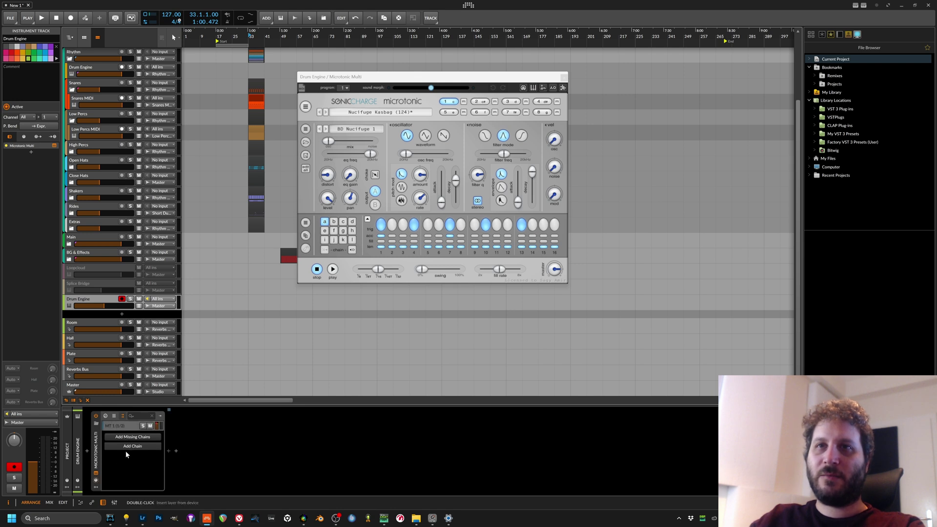
{"action": "left_click", "coordinate": [119, 442]}
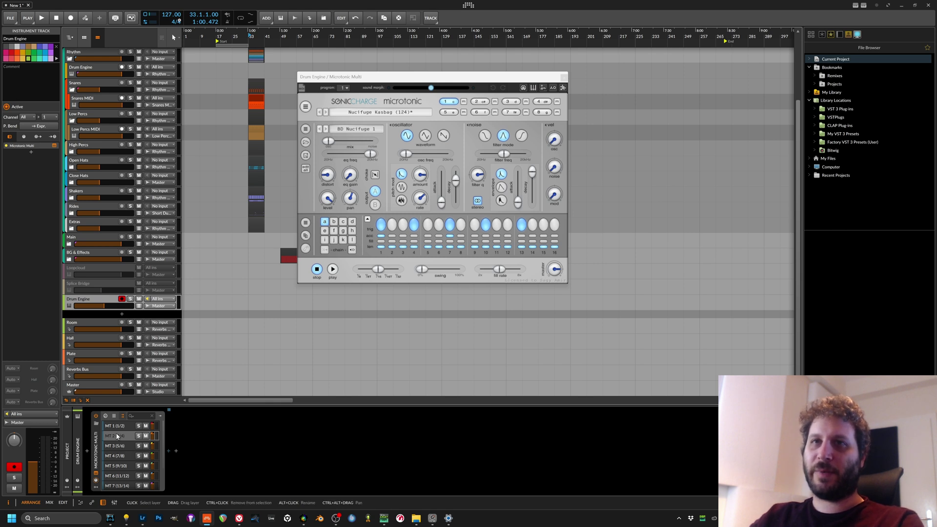
{"action": "left_click", "coordinate": [117, 419]}
{"action": "left_click", "coordinate": [117, 419]}
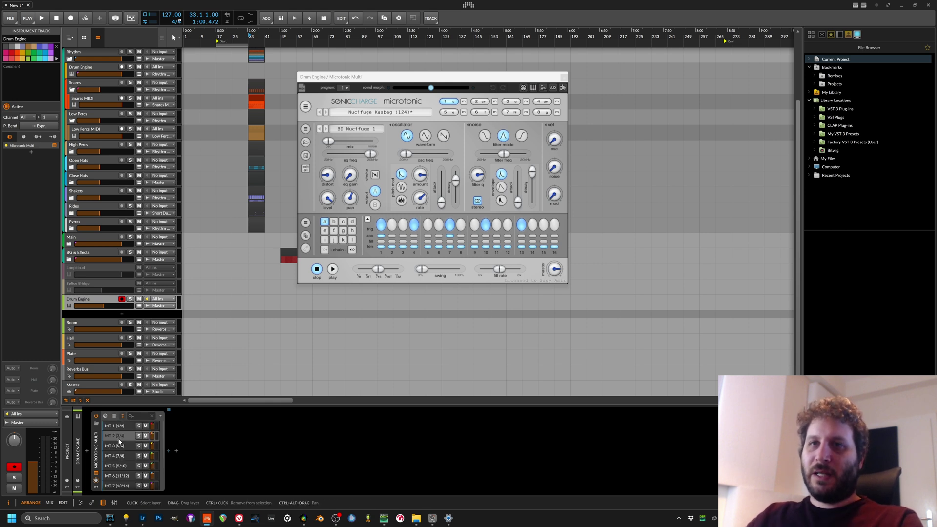
{"action": "scroll", "coordinate": [119, 441], "scroll_direction": "down", "scroll_amount": 2}
{"action": "scroll", "coordinate": [119, 463], "scroll_direction": "up", "scroll_amount": 2}
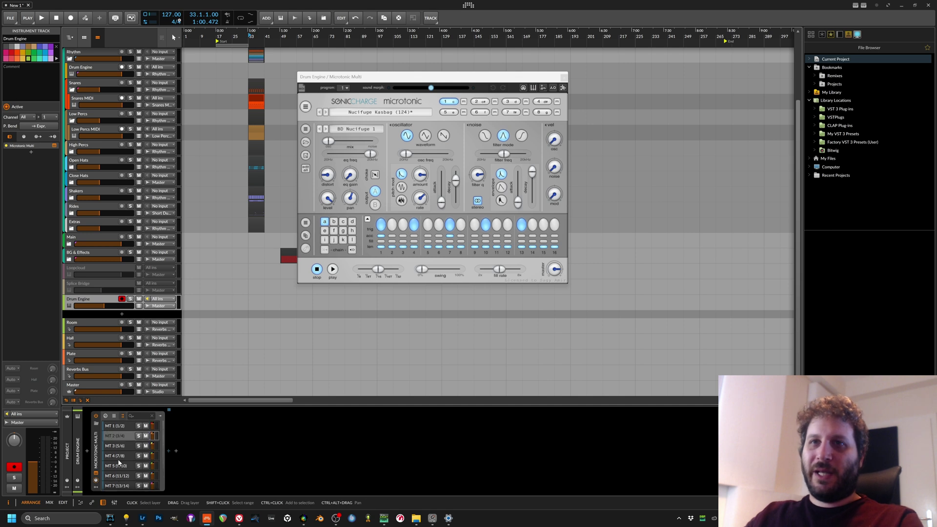
Select the MT 1 chain and audition Microtonic's drum channels 2 and 3 to check their separate outputs
{"action": "left_click", "coordinate": [125, 426]}
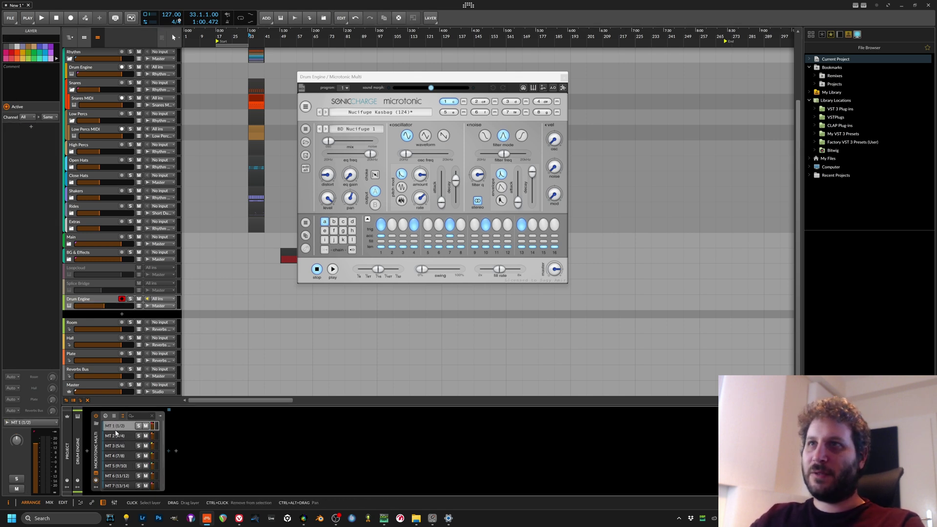
{"action": "left_click", "coordinate": [478, 102]}
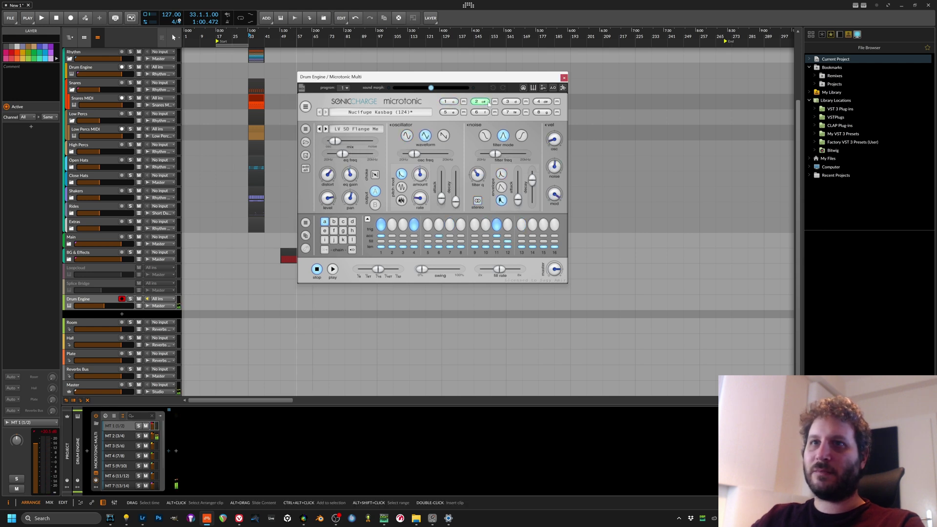
{"action": "left_click", "coordinate": [510, 102]}
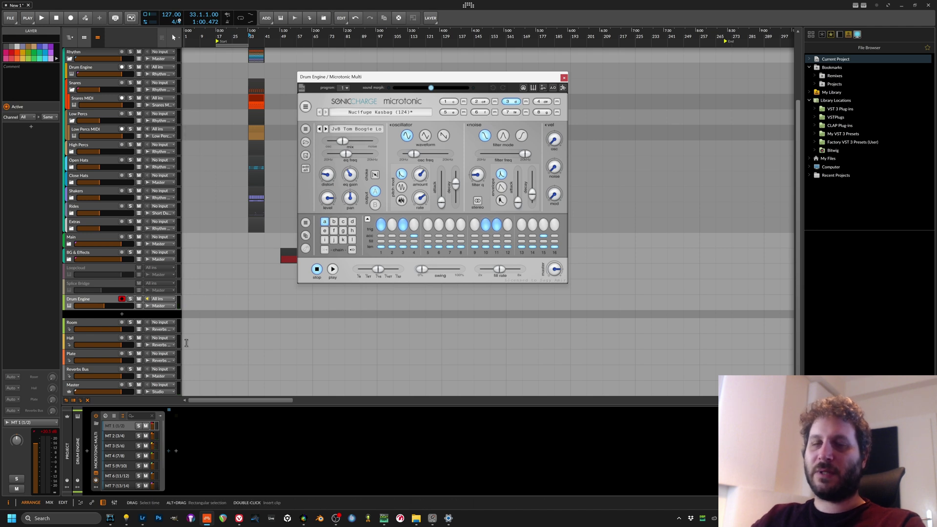
Put the new Drum Engine track with Microtonic Multi into its own group
{"action": "scroll", "coordinate": [192, 305], "scroll_direction": "up", "scroll_amount": 3}
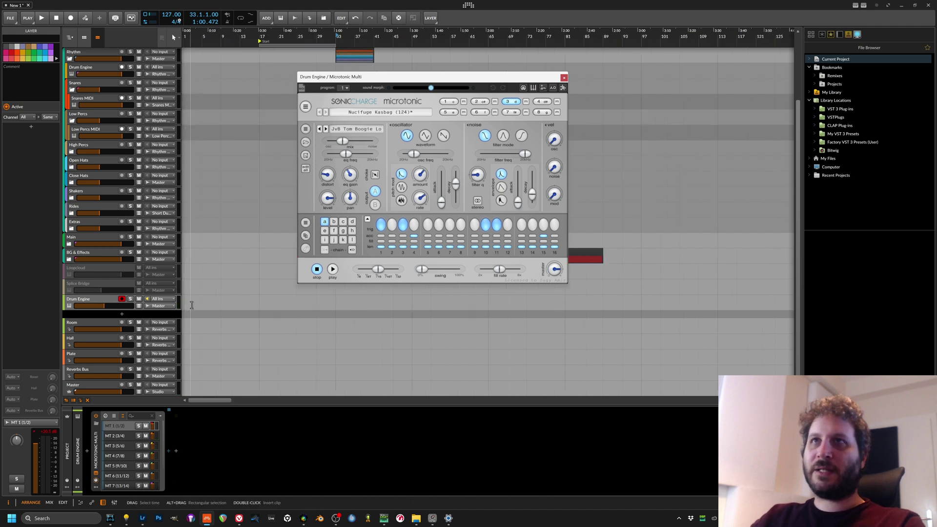
{"action": "key", "text": "ctrl+g"}
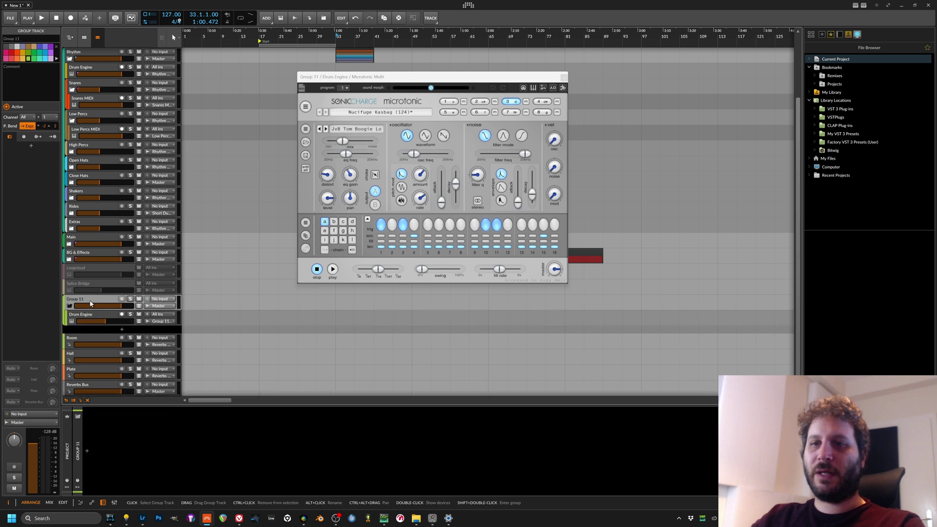
Rename the new group track containing Drum Engine as Rhythm Tutorial
{"action": "key", "text": "ctrl+r"}
{"action": "type", "text": "Rhyt"}
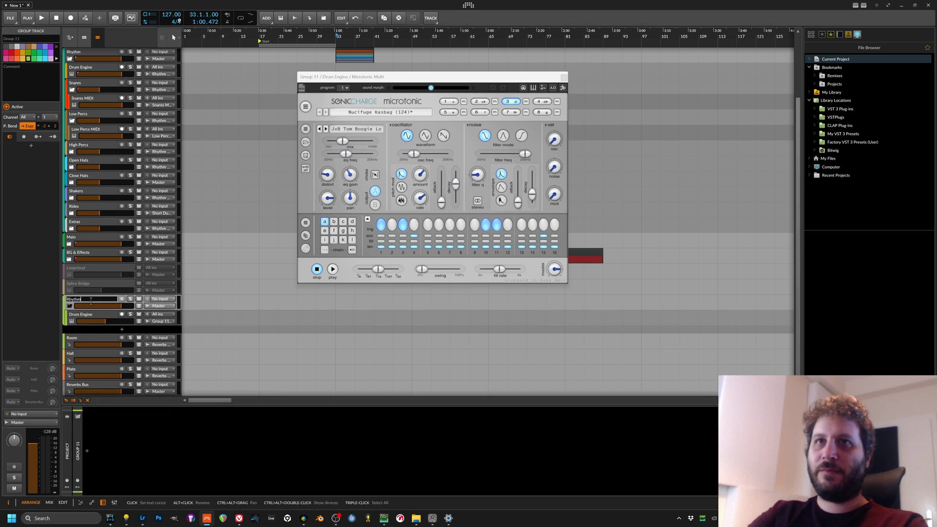
{"action": "type", "text": "hm Tutorial"}
{"action": "key", "text": "Return"}
Add an instrument track below Drum Engine in the Rhythm Tutorial group and load a Drum Machine device on it
{"action": "right_click", "coordinate": [105, 316]}
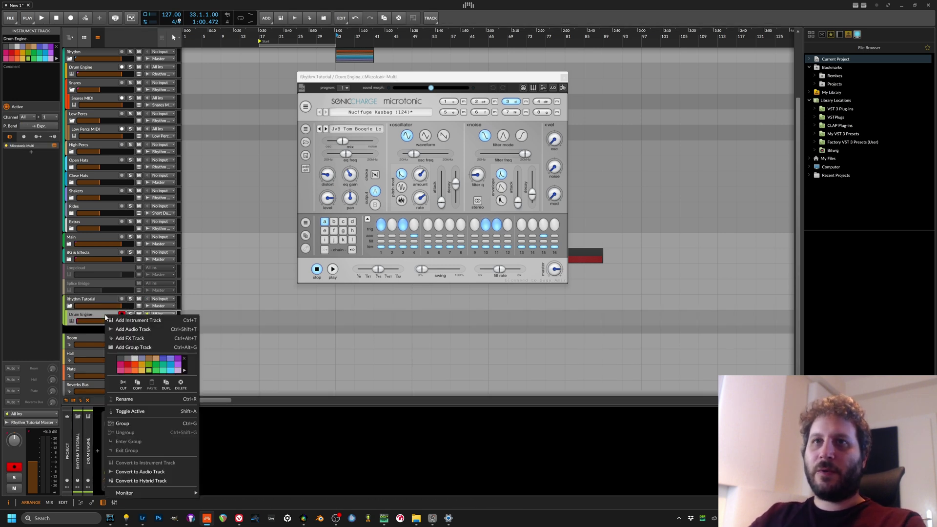
{"action": "left_click", "coordinate": [138, 320]}
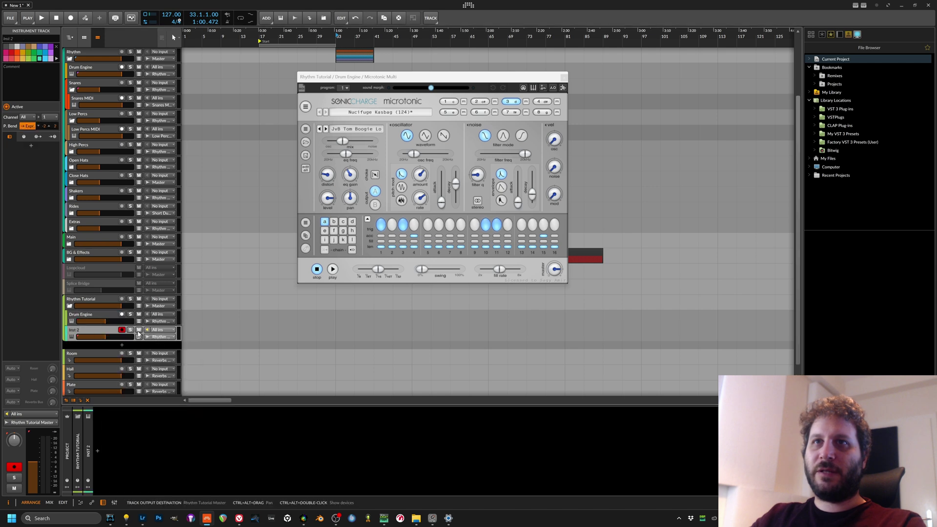
{"action": "left_click", "coordinate": [97, 451]}
{"action": "type", "text": "drum"}
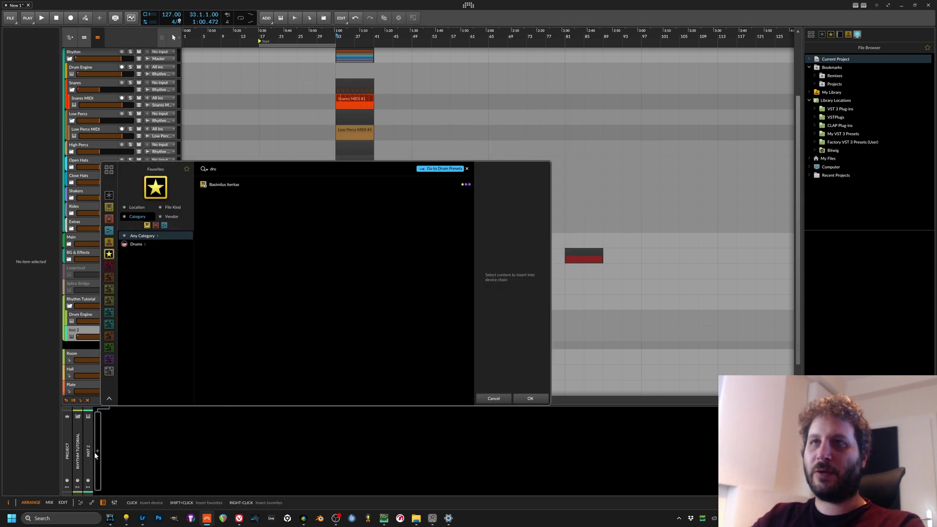
{"action": "left_click", "coordinate": [436, 169]}
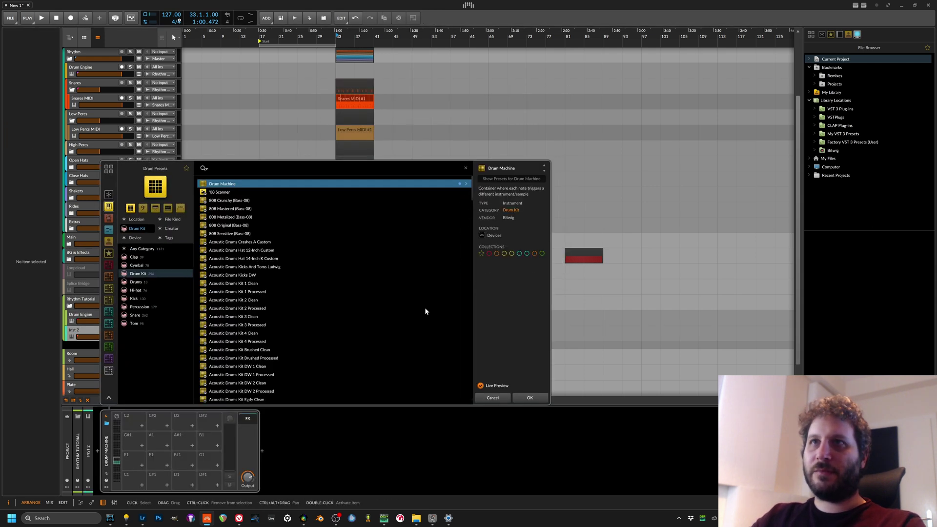
{"action": "left_click", "coordinate": [534, 394]}
Create an empty C1 chain in the Drum Machine and name it Bass Drum
{"action": "double_click", "coordinate": [130, 476]}
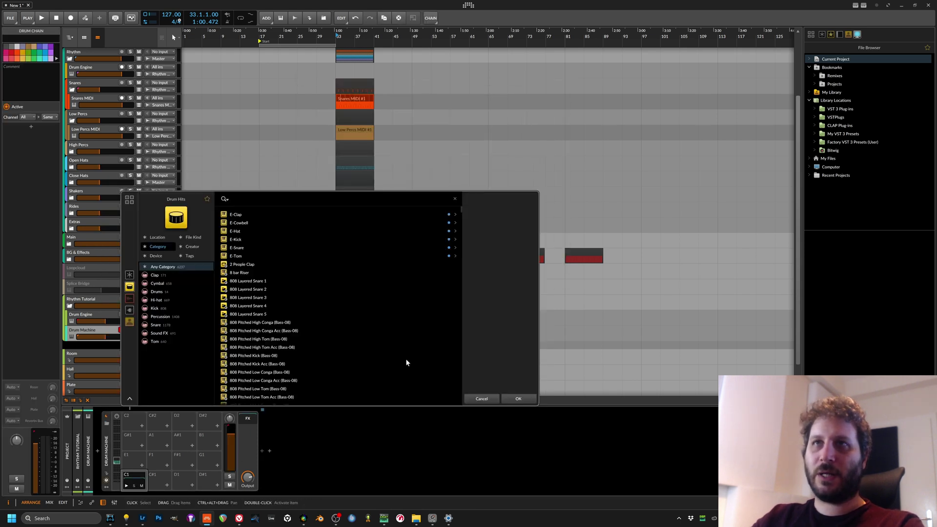
{"action": "left_click", "coordinate": [511, 396]}
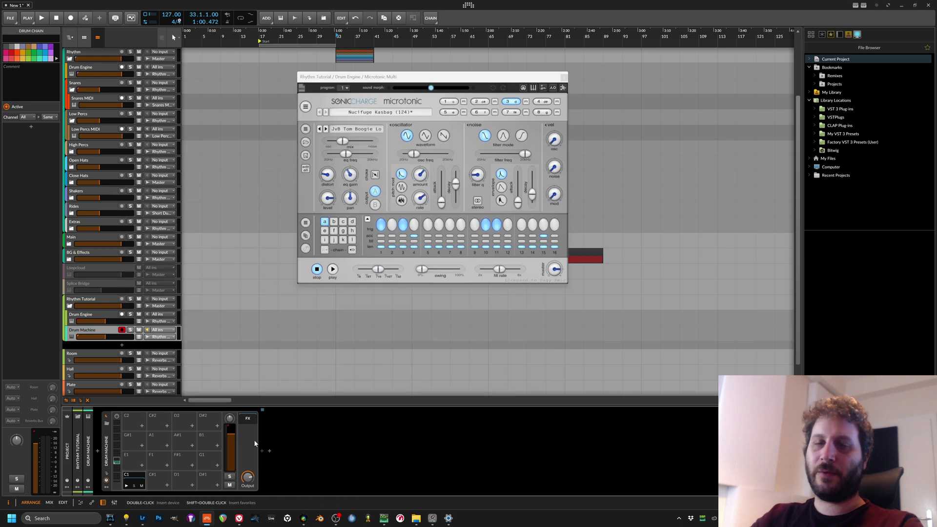
{"action": "double_click", "coordinate": [138, 476]}
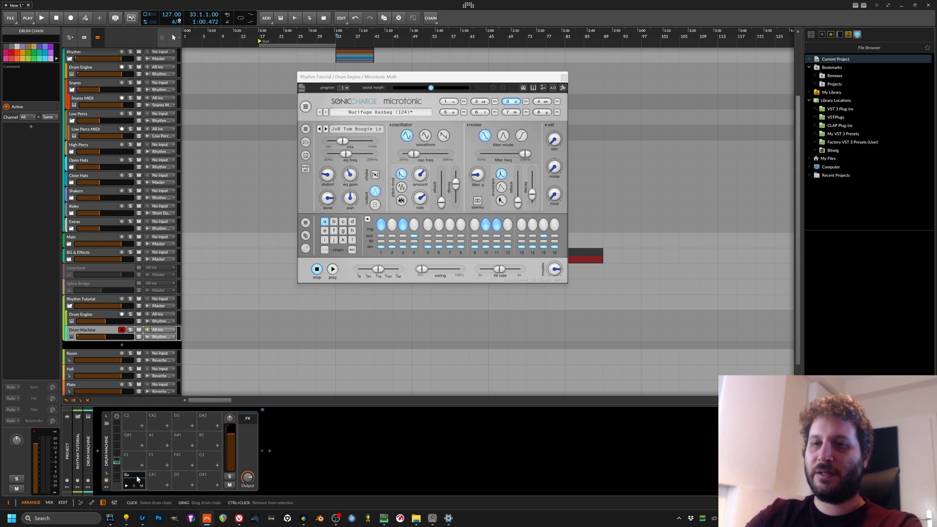
{"action": "type", "text": "ss Drum"}
{"action": "key", "text": "Return"}
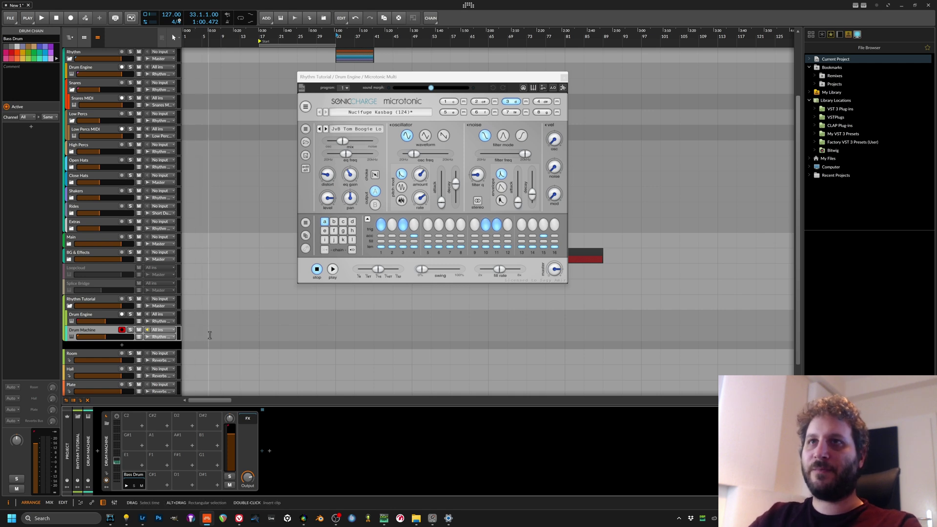
Create a 16-bar clip at the start of the Drum Machine track and show it in the drum editor
{"action": "scroll", "coordinate": [227, 338], "scroll_direction": "down", "scroll_amount": 2}
{"action": "scroll", "coordinate": [227, 337], "scroll_direction": "up", "scroll_amount": 1}
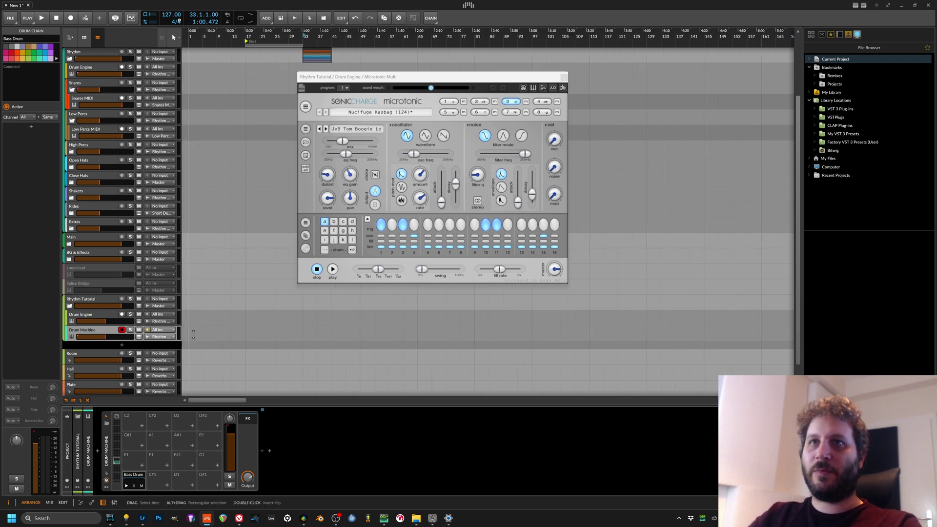
{"action": "left_click_drag", "start_coordinate": [190, 337], "coordinate": [250, 337]}
{"action": "double_click", "coordinate": [250, 336]}
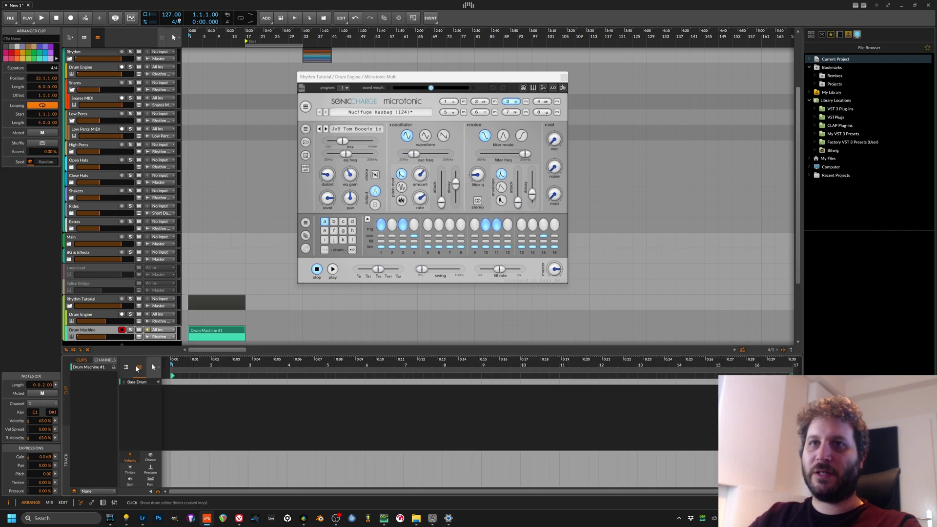
Disable the Drum Machine device and check its Bass Drum lane in the clip's drum editor
{"action": "key", "text": "d"}
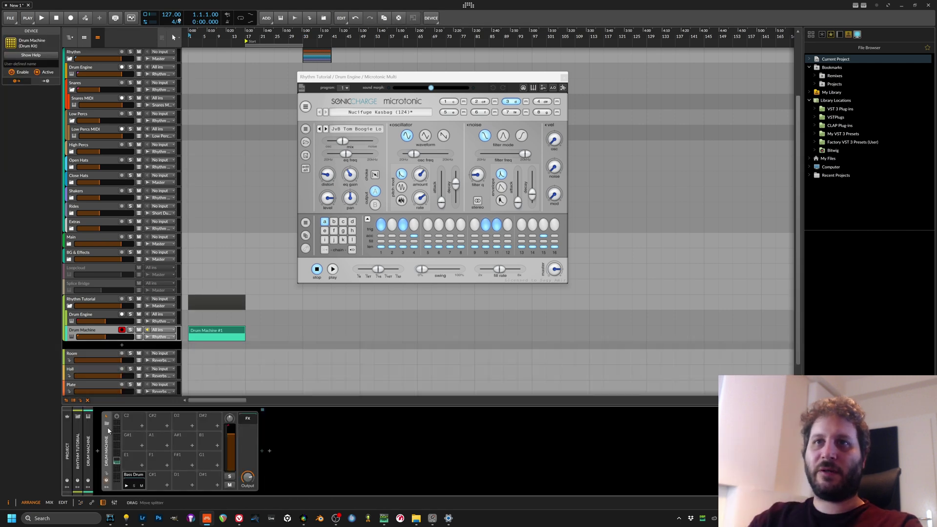
{"action": "left_click", "coordinate": [106, 416]}
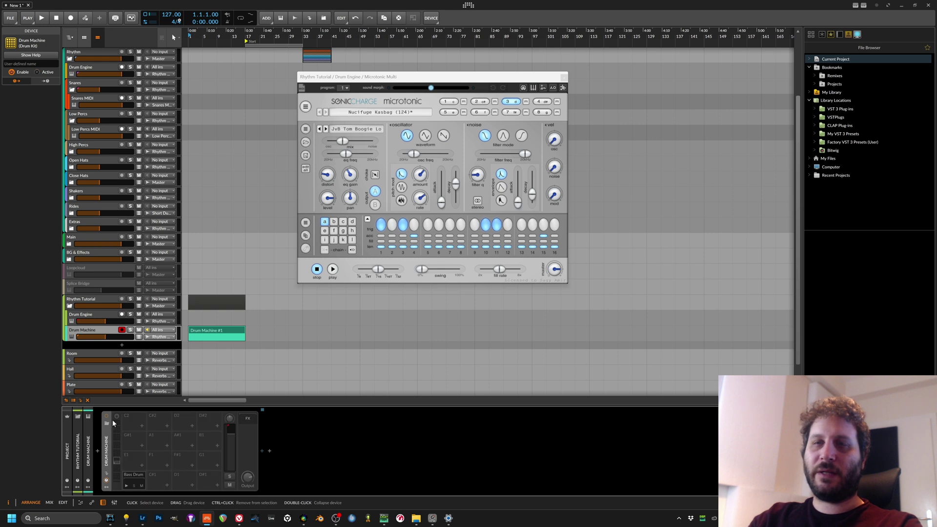
{"action": "double_click", "coordinate": [213, 333]}
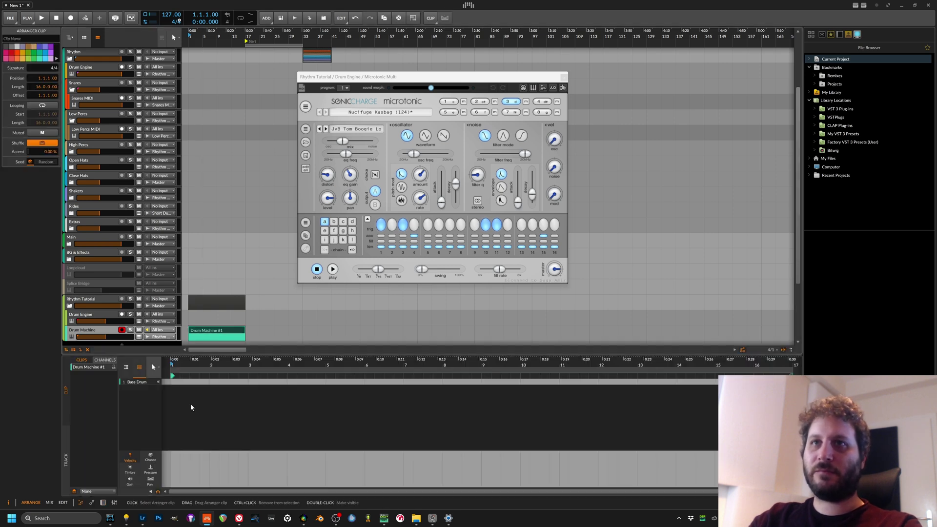
{"action": "left_click", "coordinate": [103, 502]}
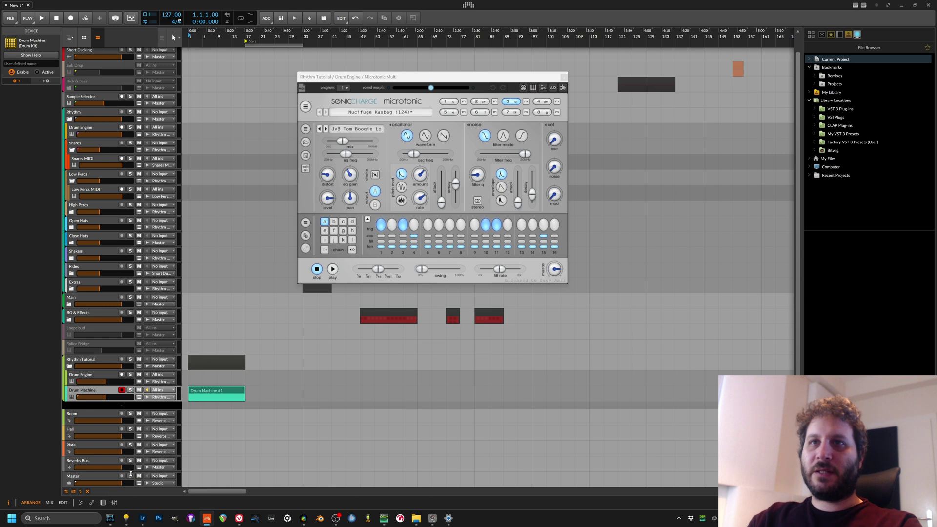
Rename the Drum Machine track as Bass Drum MIDI
{"action": "left_click", "coordinate": [95, 392]}
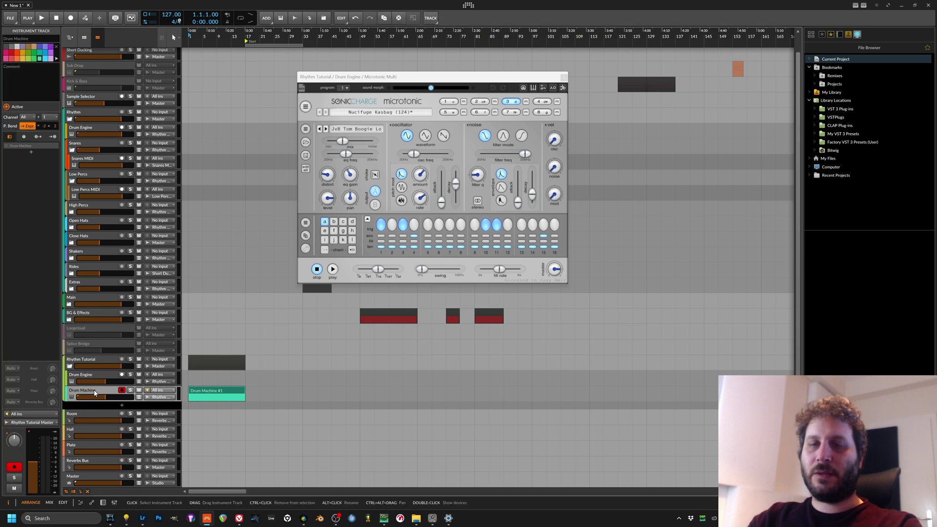
{"action": "double_click", "coordinate": [95, 392]}
{"action": "type", "text": "Bass"}
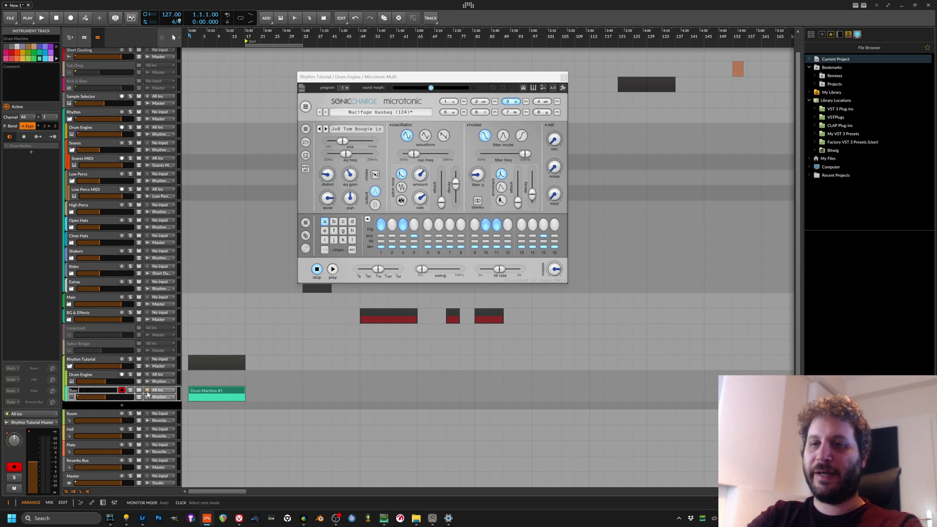
{"action": "type", "text": " Drum MIDI"}
{"action": "key", "text": "Return"}
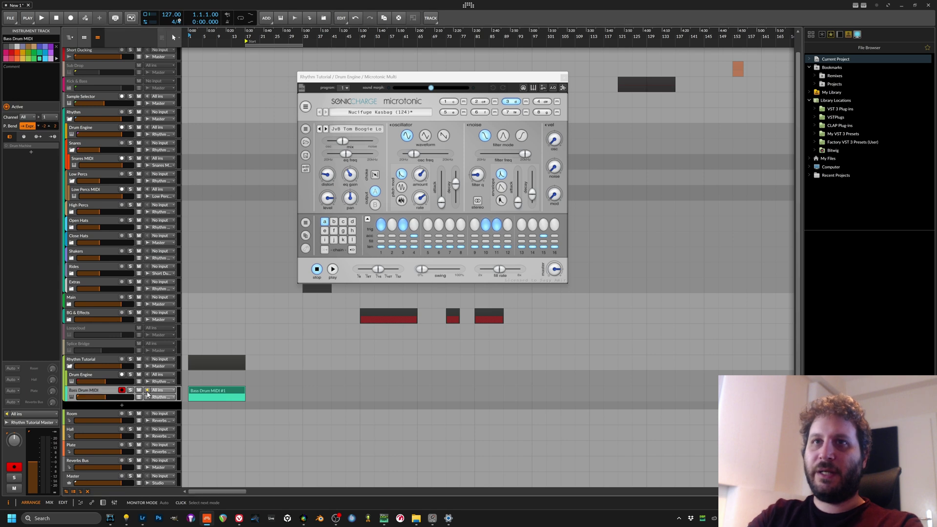
Duplicate the Bass Drum MIDI track and rename the copy Snare MIDI
{"action": "key", "text": "ctrl+d"}
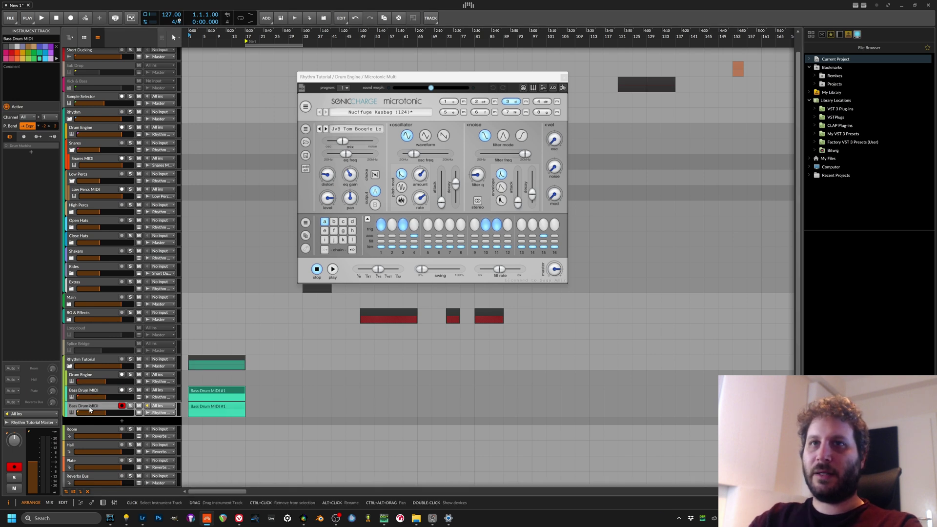
{"action": "double_click", "coordinate": [90, 407]}
{"action": "left_click", "coordinate": [90, 407]}
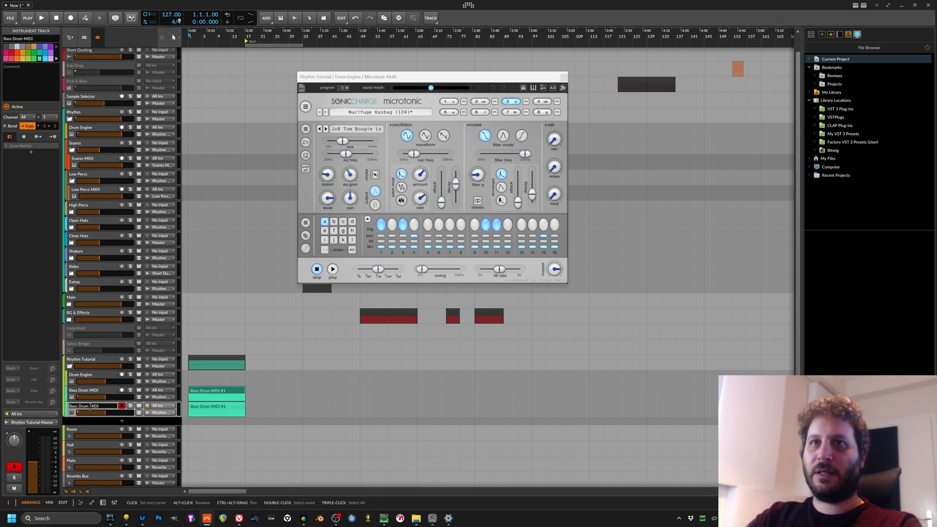
{"action": "key", "text": "shift+Home"}
{"action": "type", "text": "Snare"}
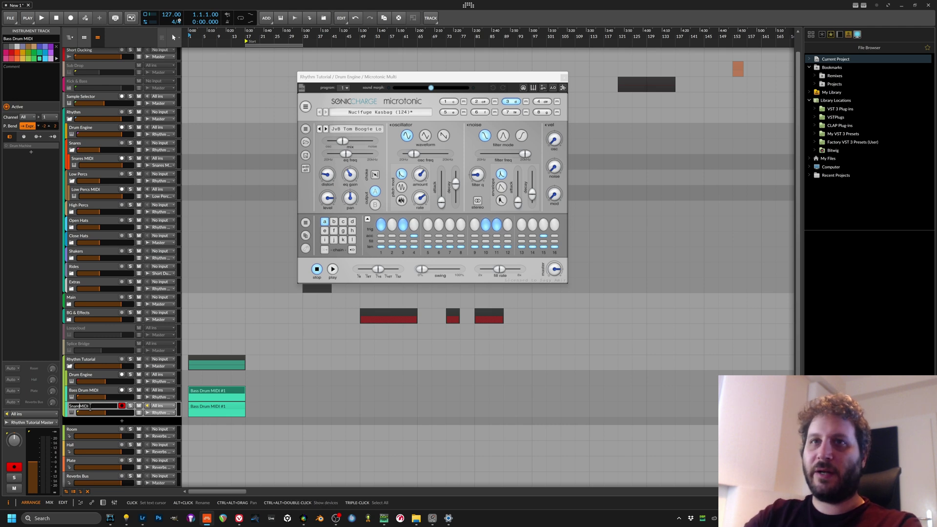
{"action": "key", "text": "Return"}
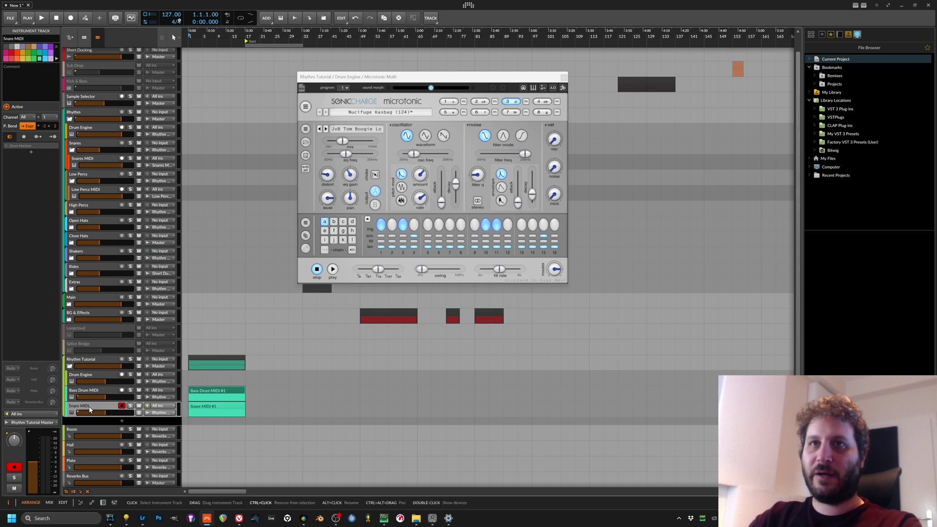
Duplicate the Snare MIDI track and rename the copy Low Perc MIDI
{"action": "key", "text": "ctrl+d"}
{"action": "key", "text": "ctrl+r"}
{"action": "left_click", "coordinate": [81, 422]}
{"action": "key", "text": "shift+Home"}
{"action": "type", "text": "Low "}
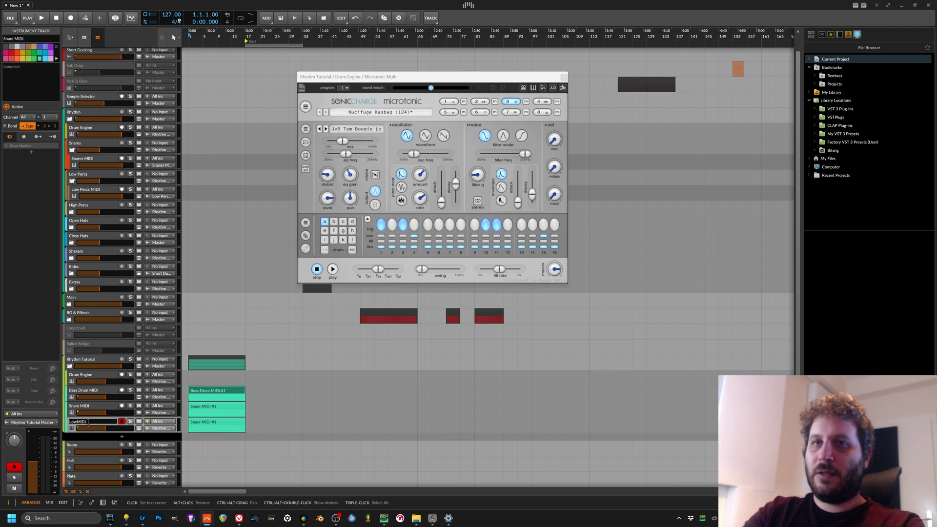
{"action": "type", "text": "P"}
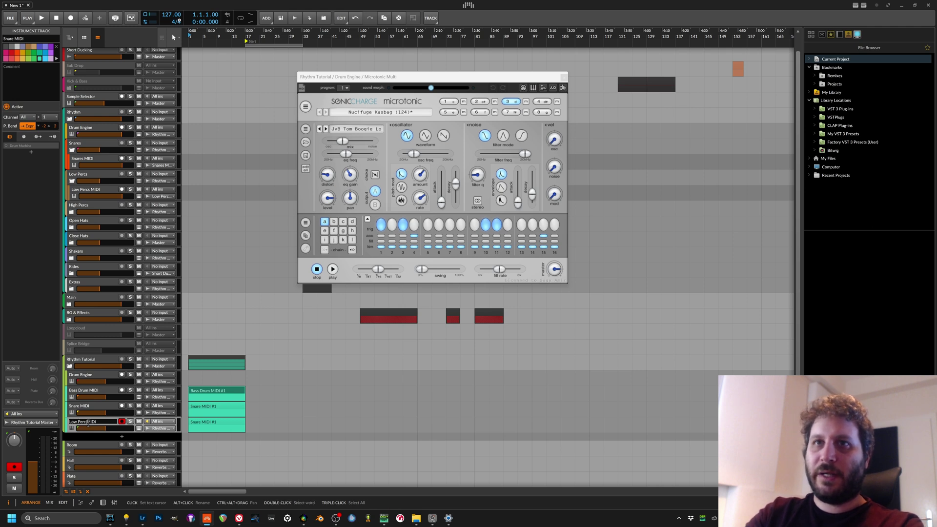
{"action": "type", "text": "erc"}
{"action": "key", "text": "Return"}
Duplicate the Low Perc MIDI track and rename the copy High Perc MIDI
{"action": "key", "text": "ctrl+d"}
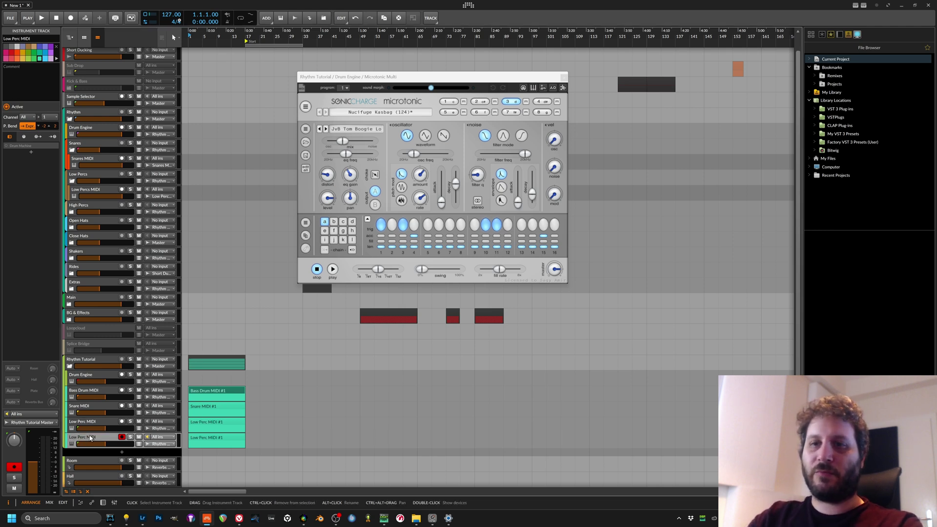
{"action": "double_click", "coordinate": [88, 437]}
{"action": "key", "text": "Home"}
{"action": "key", "text": "ctrl+shift+Right"}
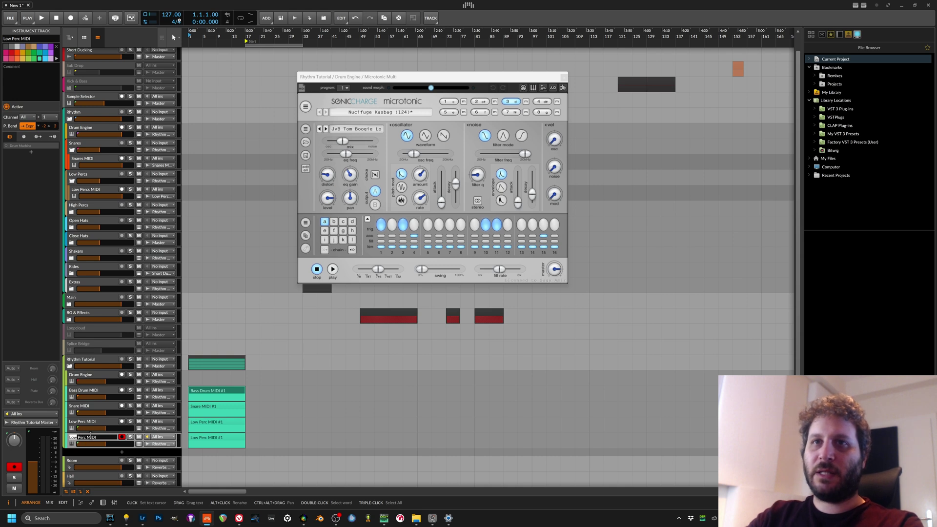
{"action": "type", "text": "High"}
{"action": "key", "text": "Return"}
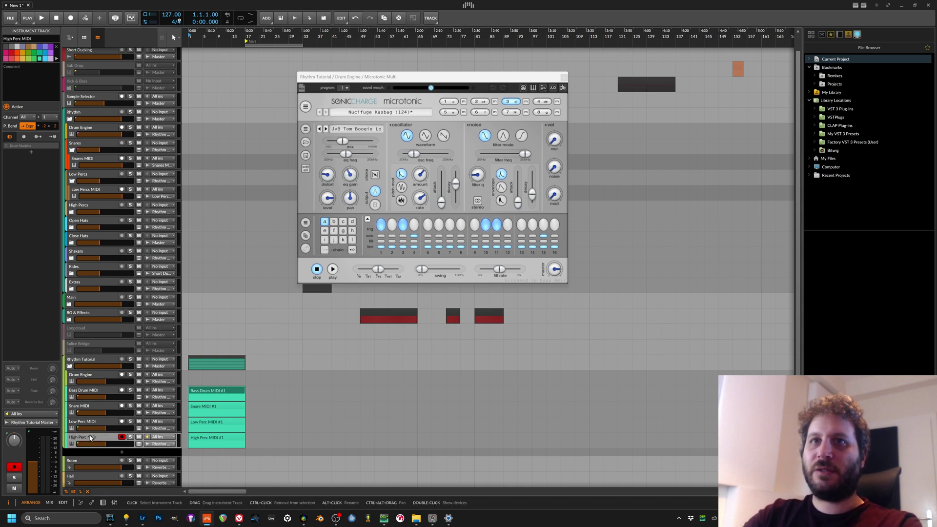
Duplicate the High Perc MIDI track and rename the copy Closed Hats MIDI
{"action": "key", "text": "ctrl+d"}
{"action": "double_click", "coordinate": [86, 454]}
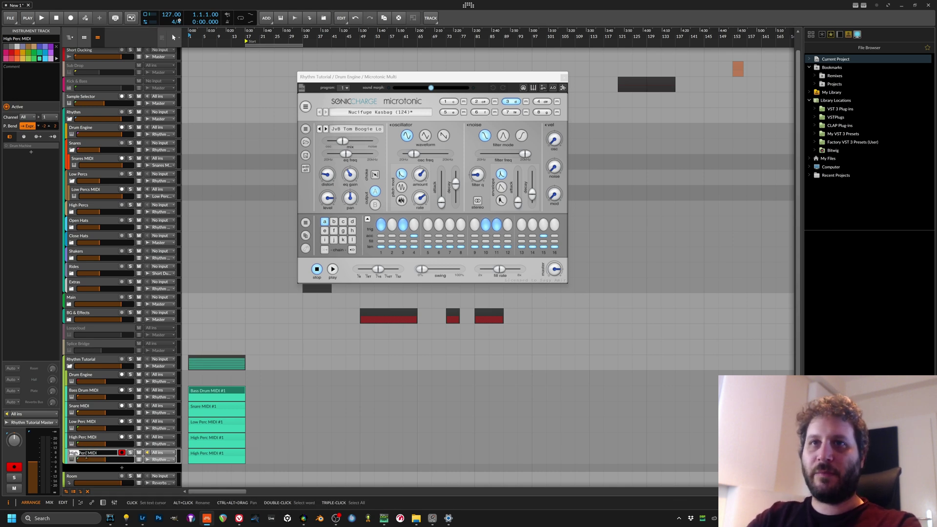
{"action": "type", "text": "Close"}
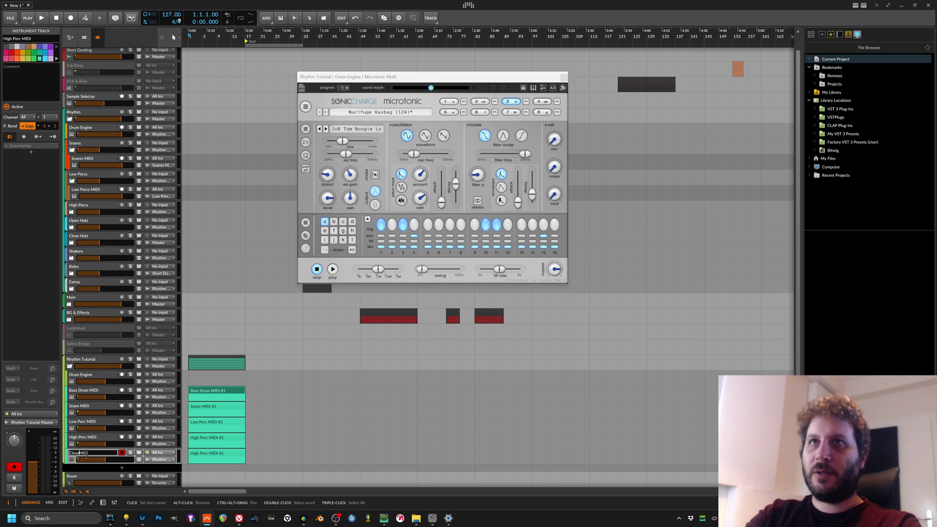
{"action": "type", "text": "d Hats "}
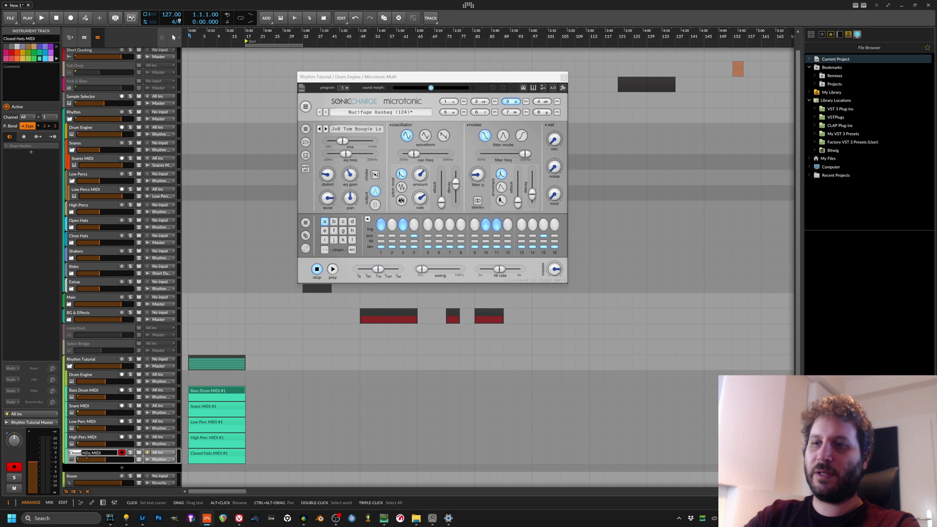
Change the name of the Closed Hats MIDI track to Open Hats MIDI
{"action": "type", "text": "Opened"}
{"action": "key", "text": "BackSpace"}
{"action": "key", "text": "BackSpace"}
{"action": "key", "text": "Return"}
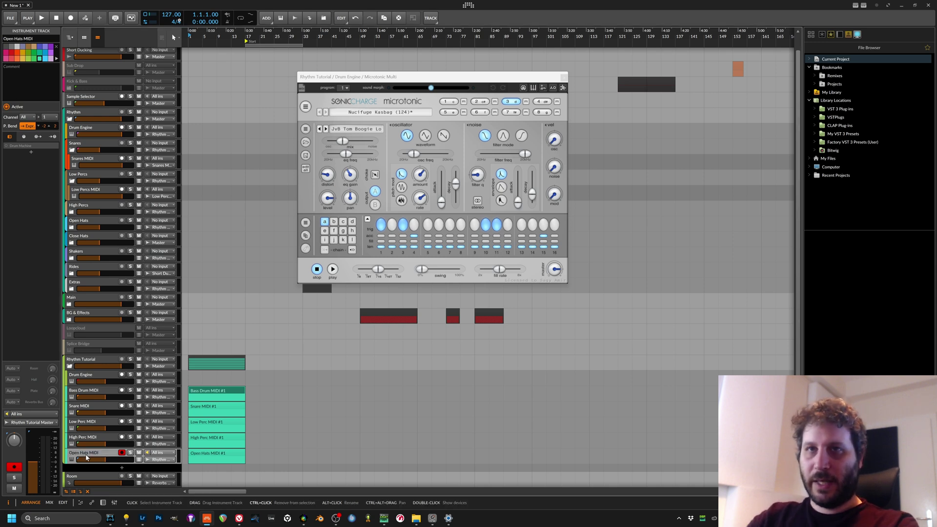
Duplicate the Open Hats MIDI track and rename the copy Close Hats MIDI
{"action": "key", "text": "ctrl+d"}
{"action": "double_click", "coordinate": [87, 468]}
{"action": "type", "text": "Close Hats MIDI"}
{"action": "key", "text": "Return"}
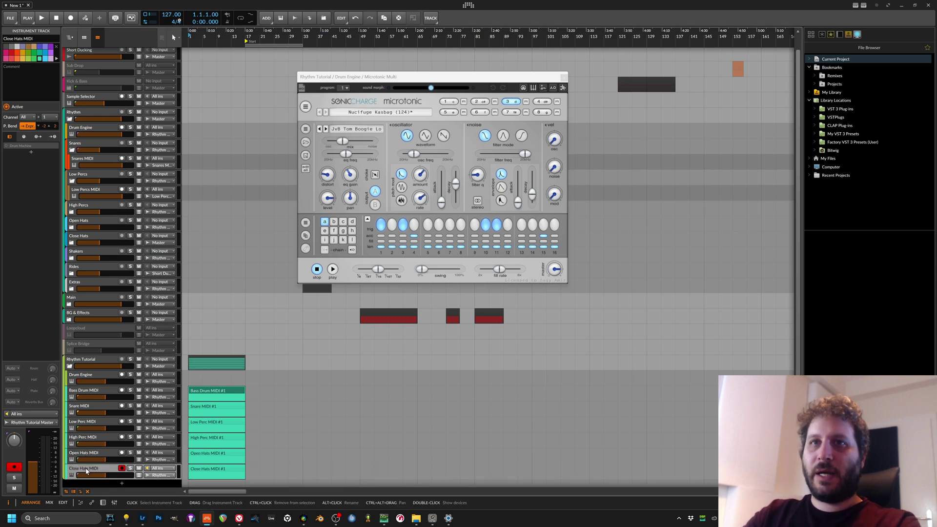
Duplicate the Close Hats MIDI track and rename the copy Shaker
{"action": "key", "text": "ctrl+d"}
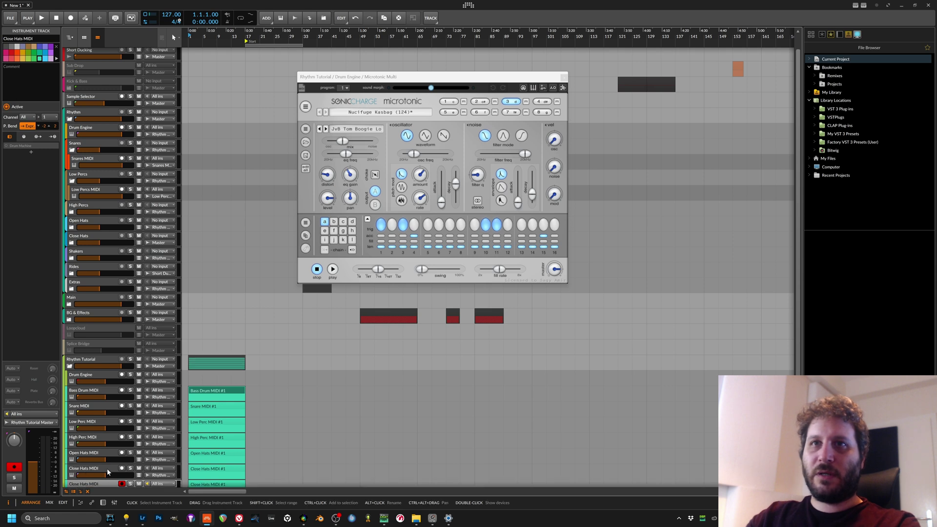
{"action": "scroll", "coordinate": [107, 468], "scroll_direction": "down", "scroll_amount": 3}
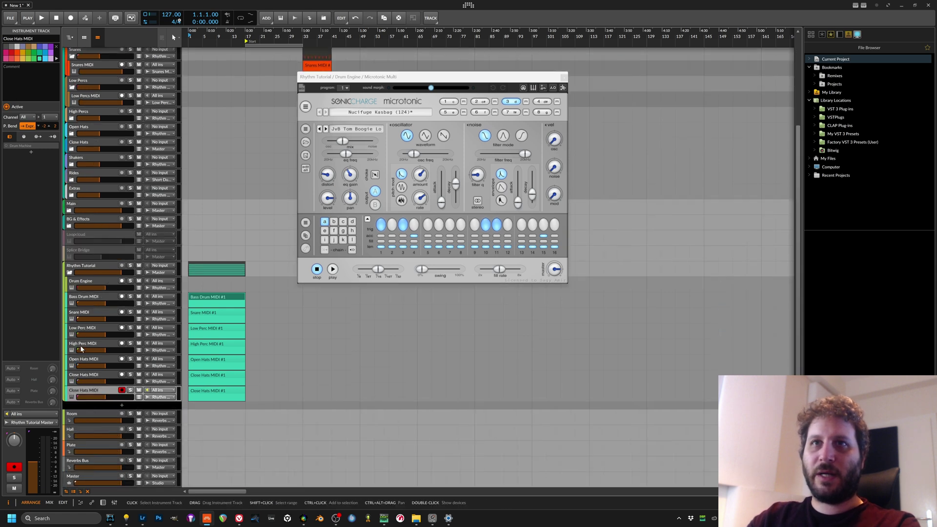
{"action": "left_click", "coordinate": [82, 392], "text": "alt"}
{"action": "type", "text": "Shaker"}
{"action": "key", "text": "Return"}
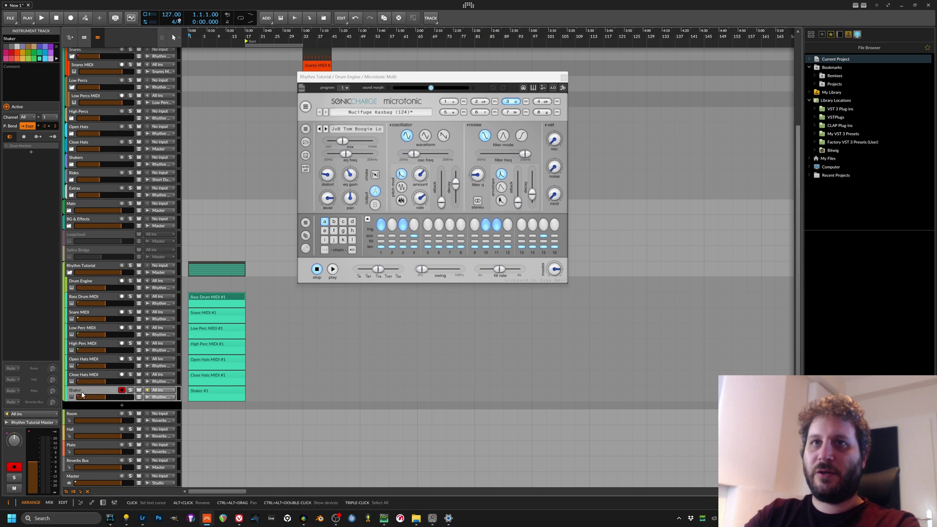
Duplicate the Shaker track and name the copy Cymbal
{"action": "key", "text": "ctrl+d"}
{"action": "key", "text": "ctrl+r"}
{"action": "type", "text": "Cymabal"}
{"action": "key", "text": "Return"}
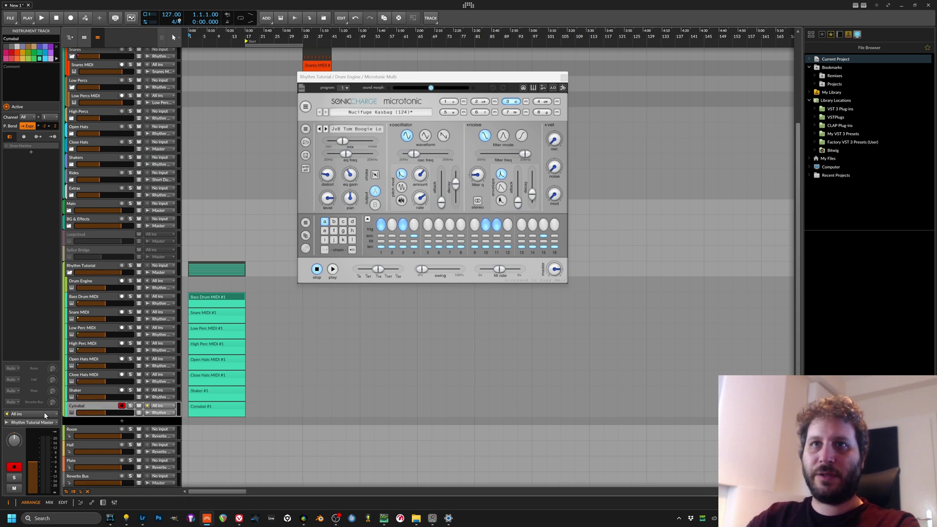
{"action": "double_click", "coordinate": [84, 406]}
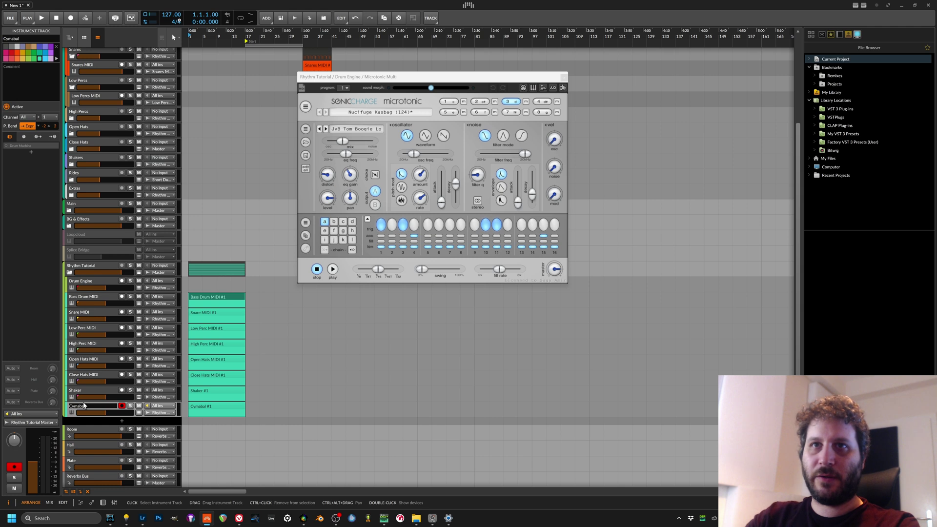
{"action": "key", "text": "BackSpace"}
{"action": "key", "text": "Return"}
Add MIDI to the names of the last two drum tracks, making them Shaker MIDI and Cymbal MIDI
{"action": "left_click", "coordinate": [96, 390]}
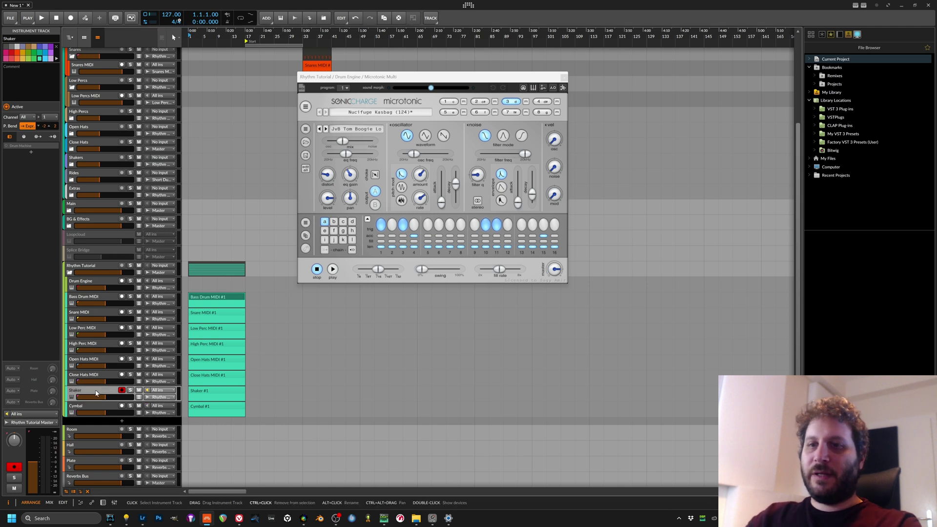
{"action": "key", "text": "ctrl+r"}
{"action": "left_click", "coordinate": [97, 390]}
{"action": "type", "text": "MIDI"}
{"action": "key", "text": "Return"}
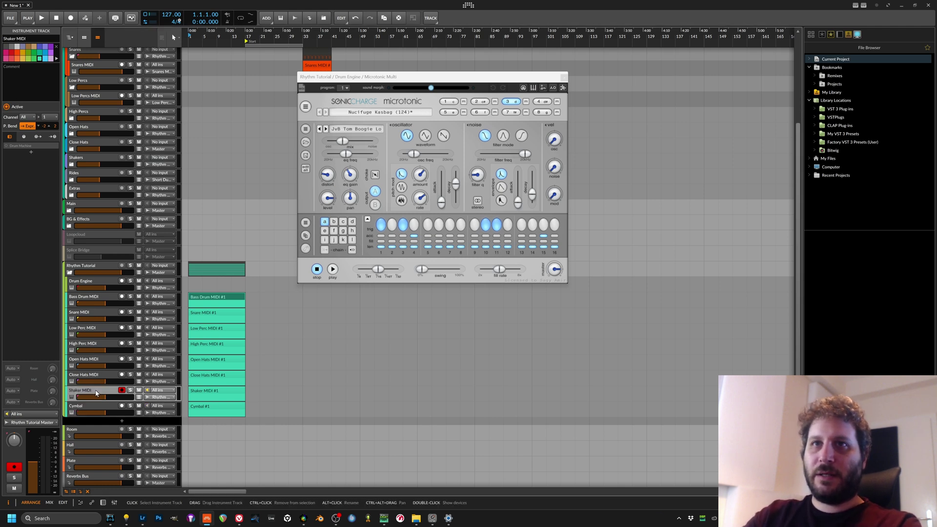
{"action": "key", "text": "Down"}
{"action": "key", "text": "ctrl+r"}
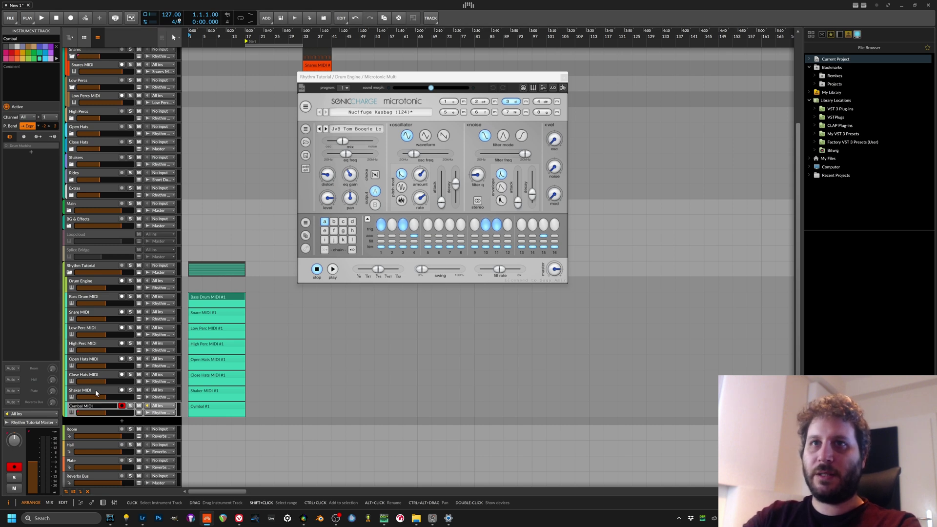
{"action": "key", "text": "Return"}
Insert a Note Receiver before Microtonic Multi on the Drum Engine track and wrap it in a Note FX Layer
{"action": "left_click", "coordinate": [93, 281]}
{"action": "left_click", "coordinate": [103, 502]}
{"action": "left_click", "coordinate": [98, 458]}
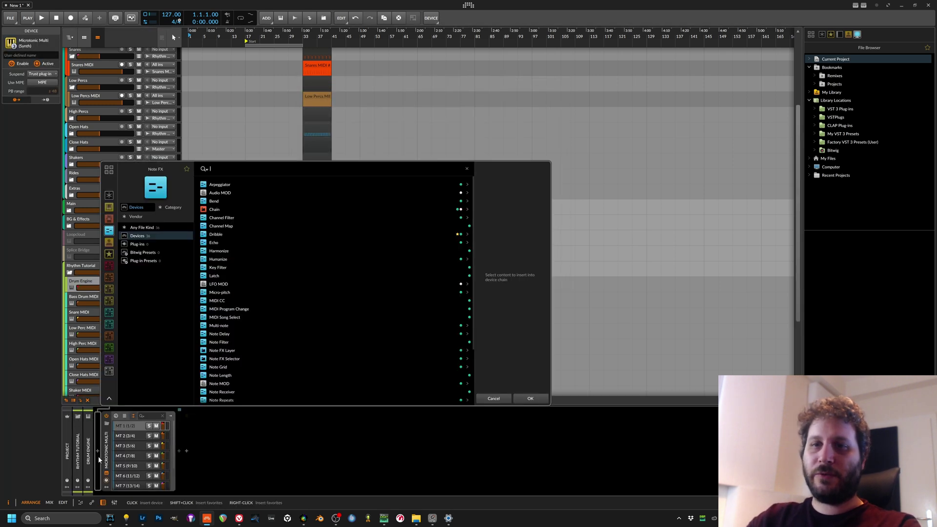
{"action": "type", "text": "note"}
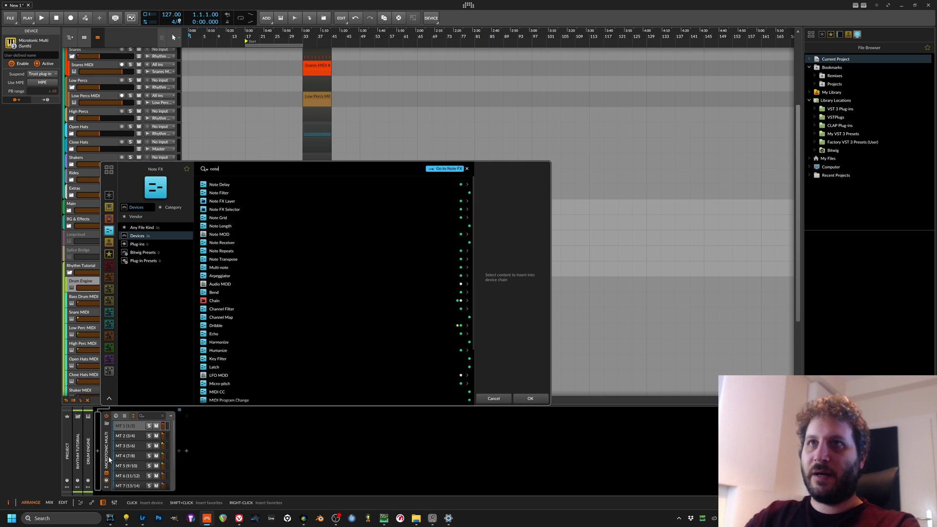
{"action": "double_click", "coordinate": [243, 243]}
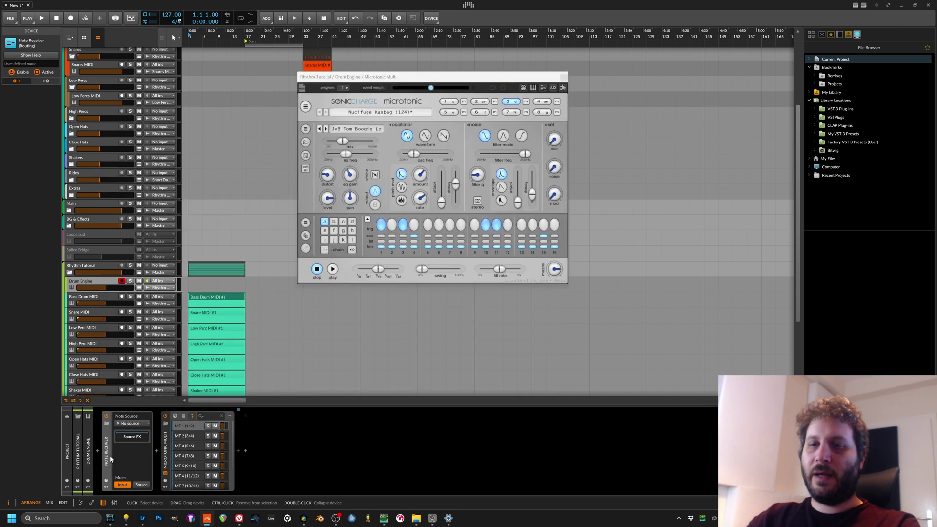
{"action": "key", "text": "ctrl+g"}
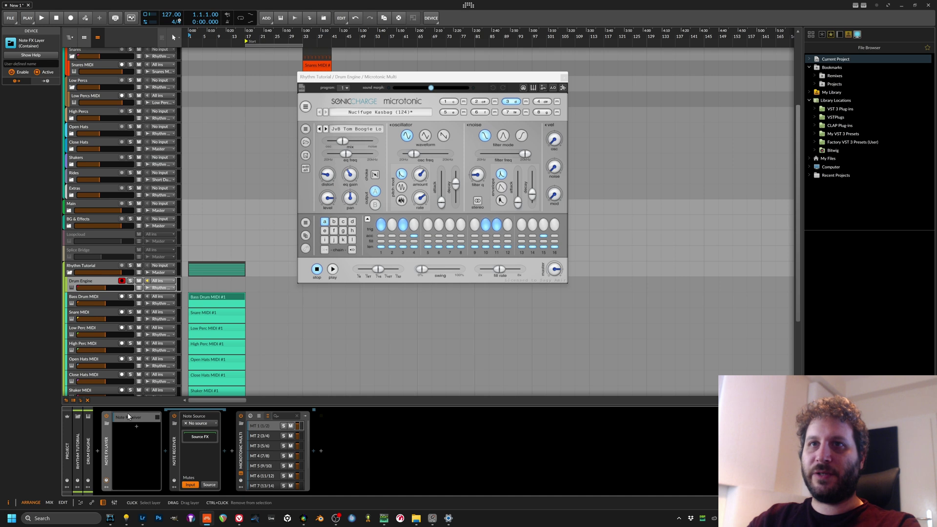
Set the Note Receiver's source to the Bass Drum MIDI track in the Rhythm Tutorial group
{"action": "left_click", "coordinate": [128, 415]}
{"action": "left_click", "coordinate": [199, 423]}
{"action": "mouse_move", "coordinate": [209, 378]}
{"action": "mouse_move", "coordinate": [273, 378]}
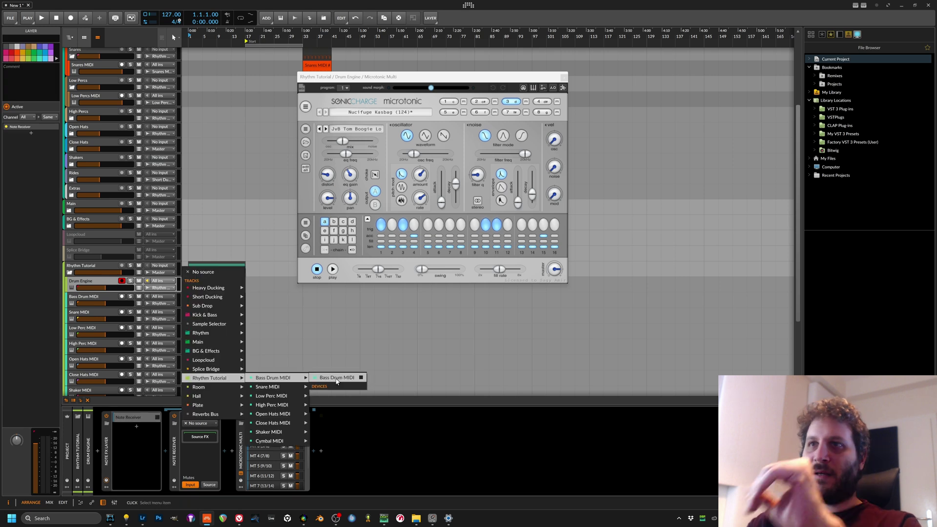
{"action": "left_click", "coordinate": [336, 378]}
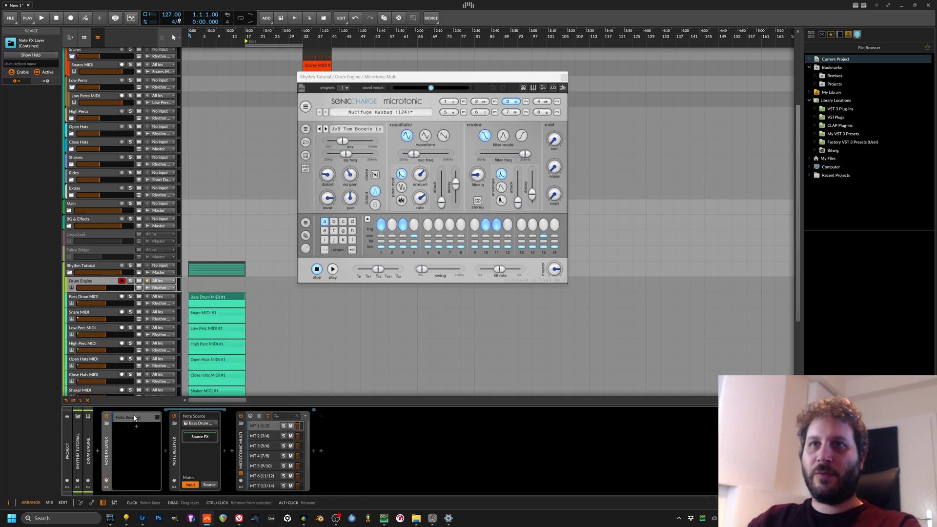
Rename the Note Receiver layer in the Note FX Layer as Bass Drum MIDI
{"action": "left_click", "coordinate": [181, 449]}
{"action": "key", "text": "ctrl+r"}
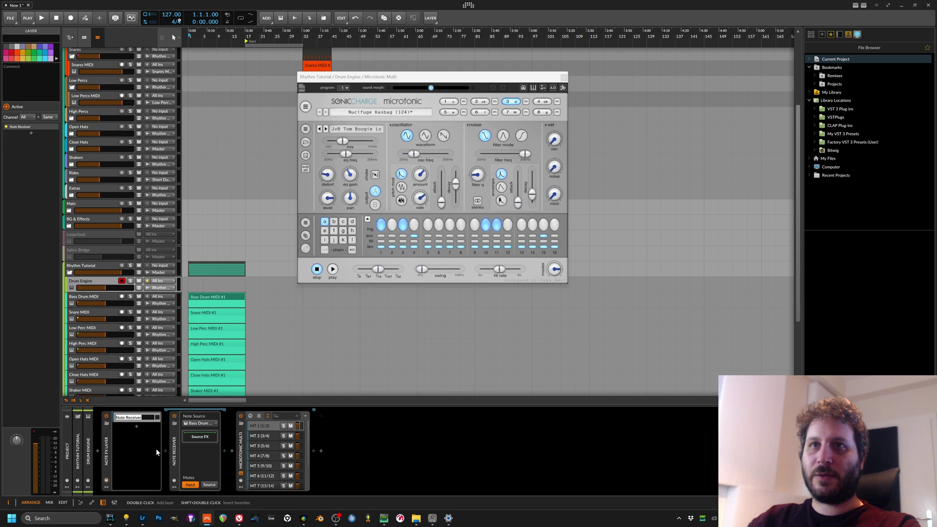
{"action": "type", "text": "Bass"}
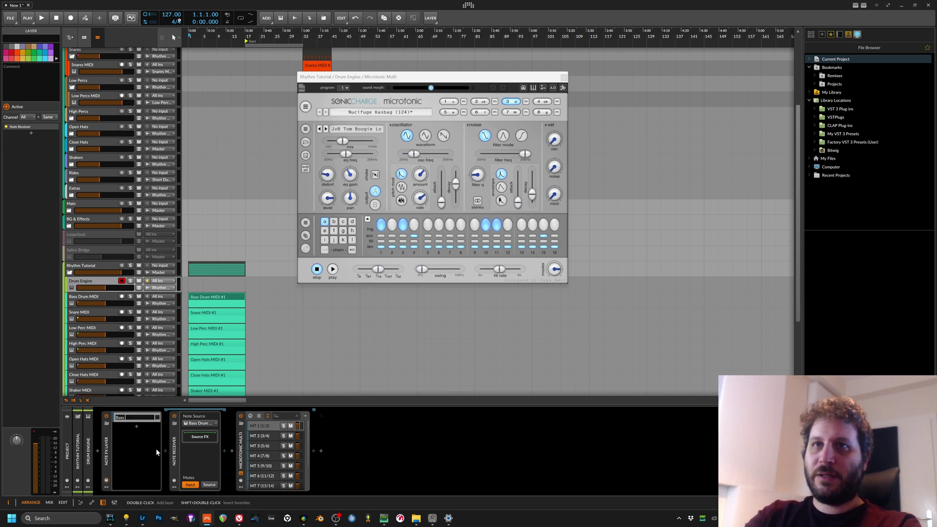
{"action": "type", "text": " Drum"}
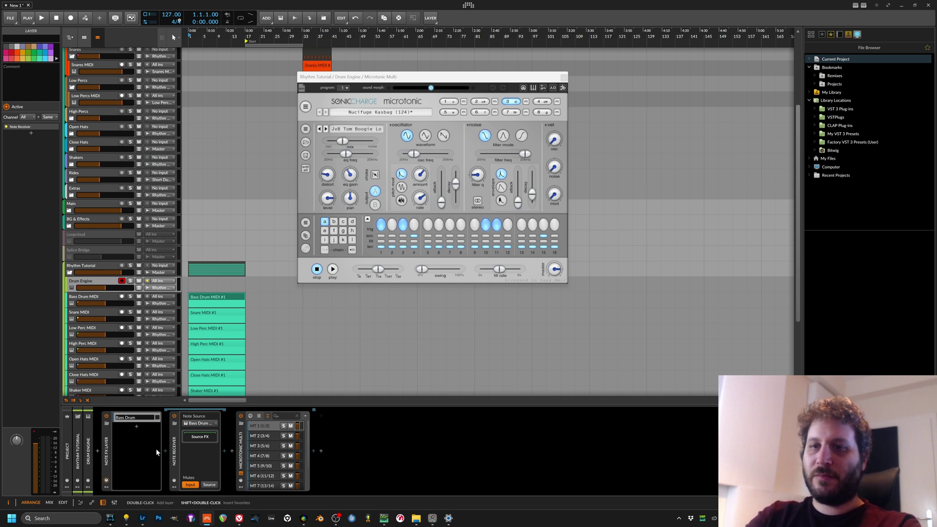
{"action": "type", "text": " MIDI"}
{"action": "key", "text": "Return"}
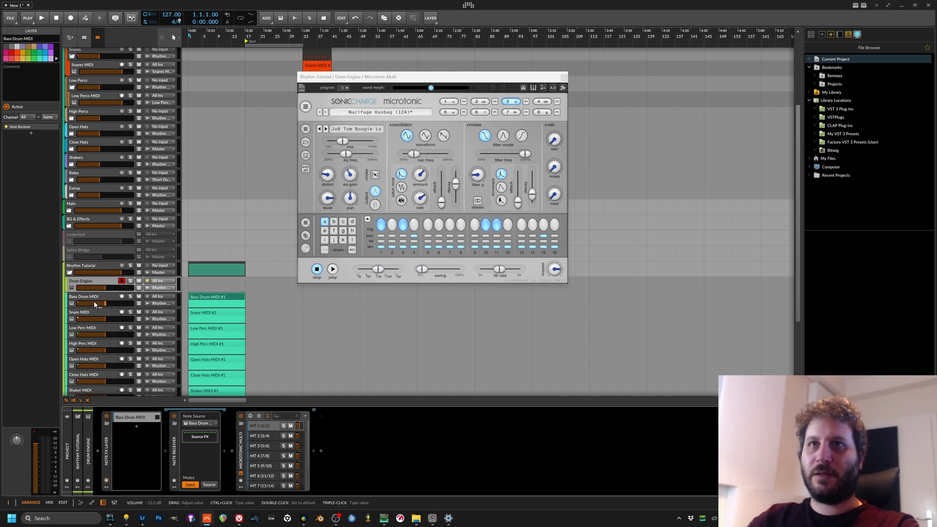
Duplicate the Bass Drum MIDI layer on the Drum Engine track and rename the copy Snare MIDI
{"action": "left_click", "coordinate": [96, 297]}
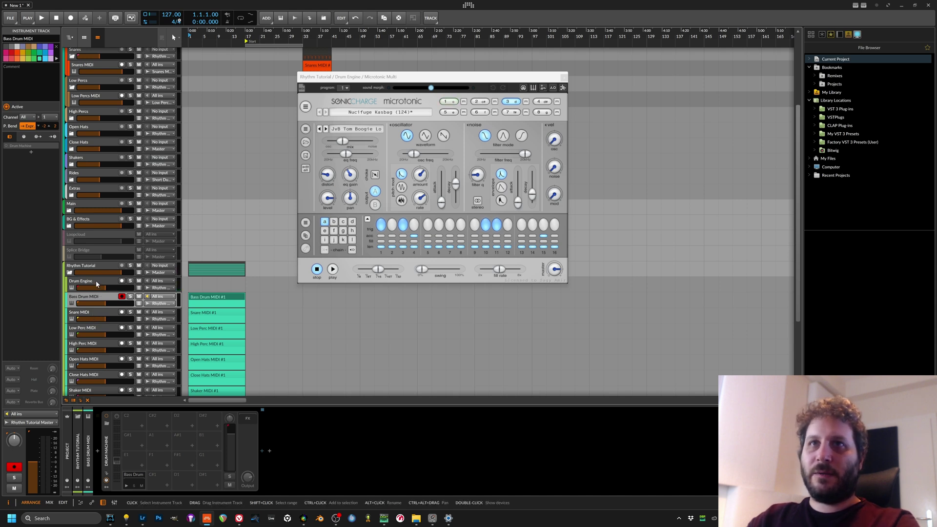
{"action": "left_click", "coordinate": [96, 280]}
{"action": "left_click", "coordinate": [126, 419]}
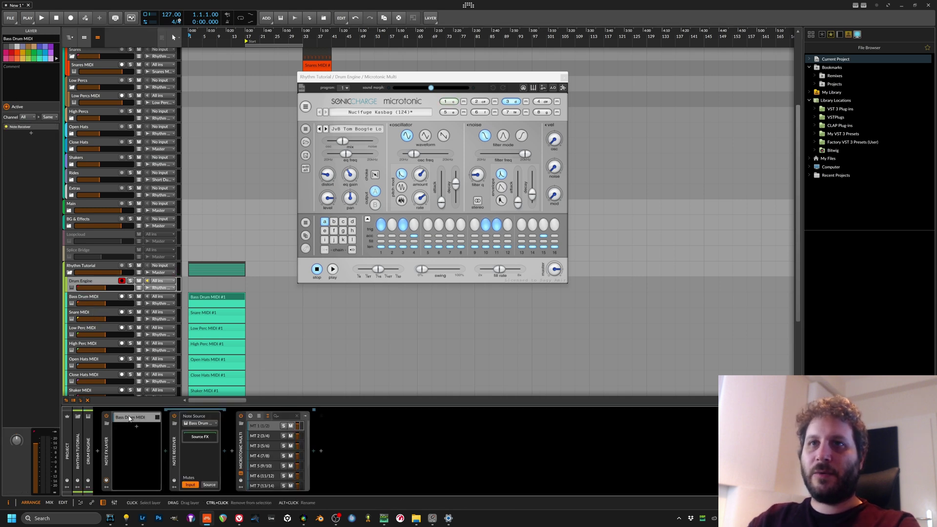
{"action": "key", "text": "ctrl+d"}
{"action": "left_click", "coordinate": [133, 426]}
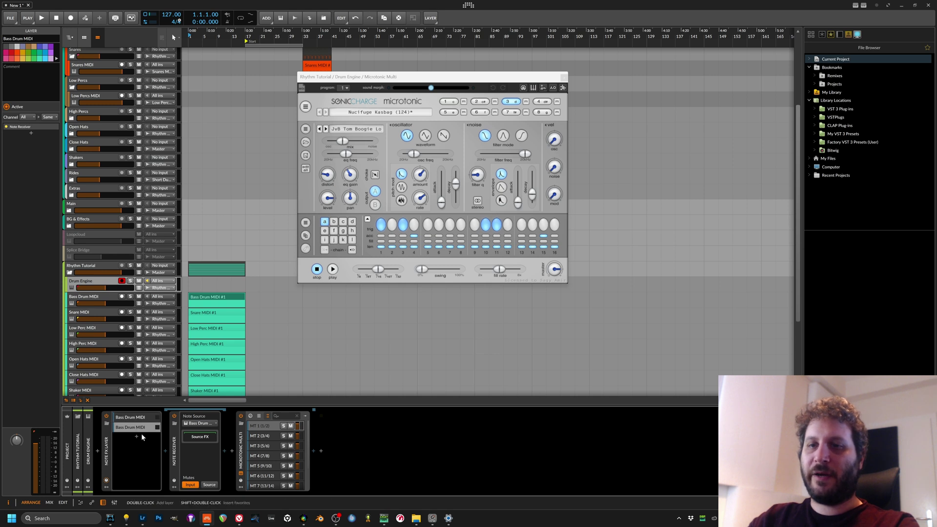
{"action": "key", "text": "ctrl+r"}
{"action": "type", "text": "Snare MIDI"}
{"action": "key", "text": "Return"}
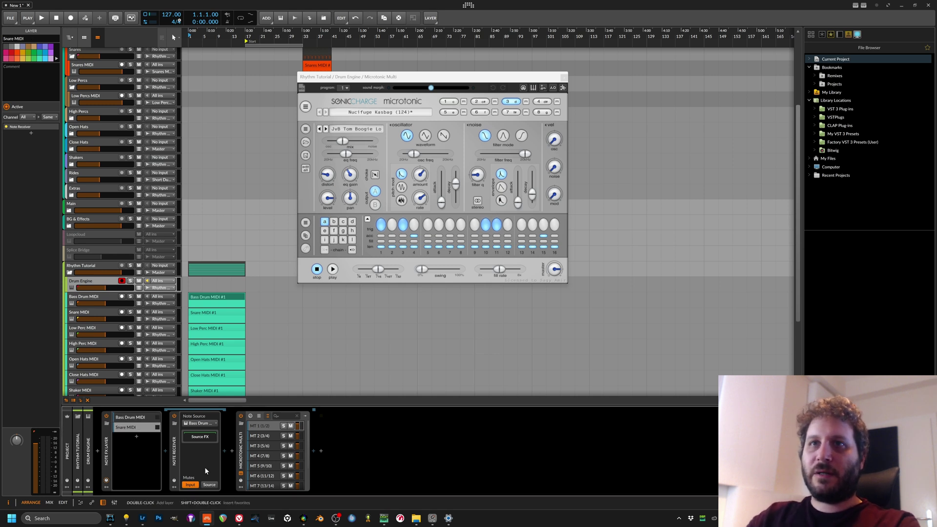
Set the Note Receiver source in the Snare MIDI layer to the Rhythm Tutorial group's Snare MIDI track
{"action": "left_click", "coordinate": [199, 423]}
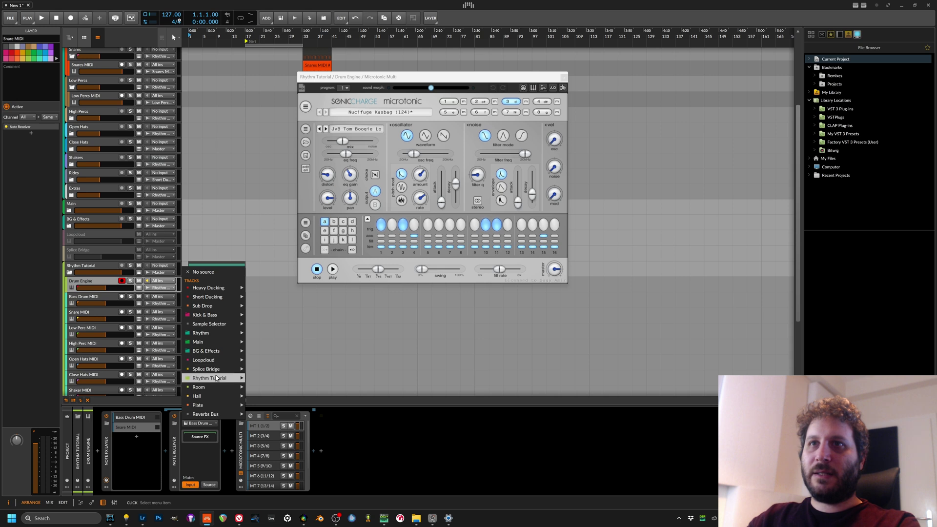
{"action": "mouse_move", "coordinate": [214, 379]}
{"action": "mouse_move", "coordinate": [277, 396]}
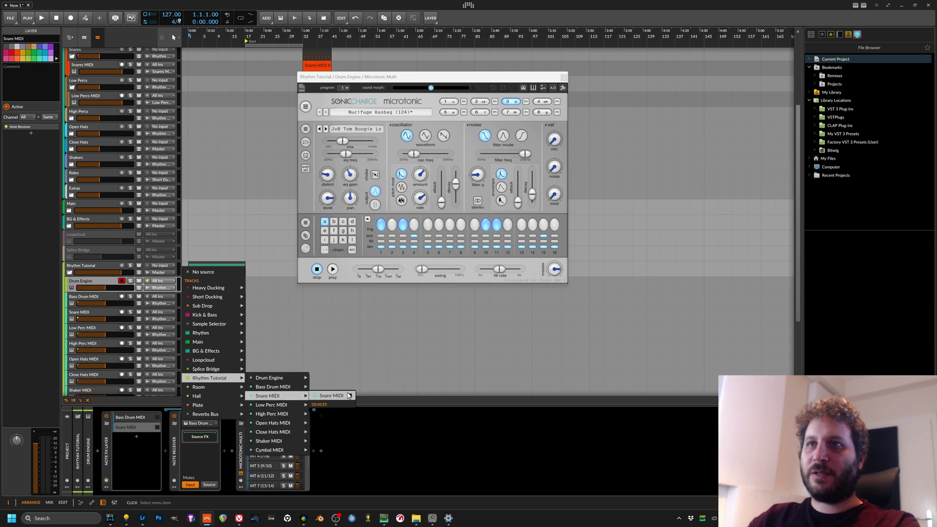
{"action": "left_click", "coordinate": [332, 395]}
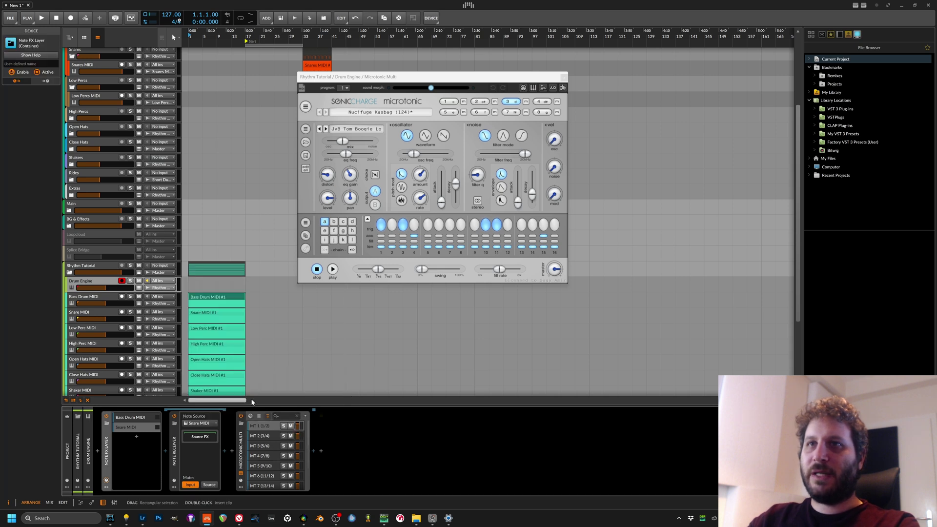
{"action": "left_click", "coordinate": [200, 424]}
{"action": "key", "text": "Escape"}
{"action": "key", "text": "Escape"}
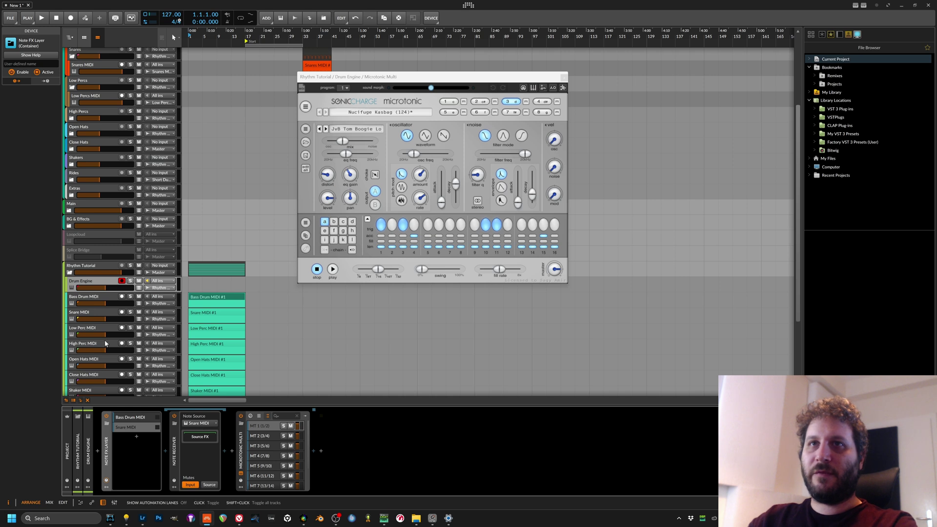
Rename the Bass Drum pad in the Snare MIDI track's Drum Machine as Snare and open that track's clip in the note editor
{"action": "left_click", "coordinate": [207, 313]}
{"action": "left_click", "coordinate": [132, 474]}
{"action": "key", "text": "ctrl+r"}
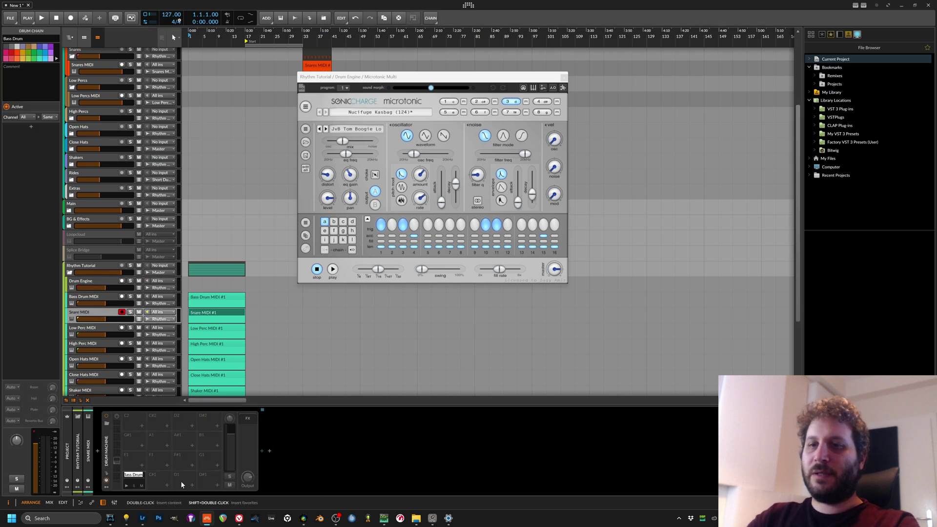
{"action": "type", "text": "Snare"}
{"action": "key", "text": "Return"}
{"action": "key", "text": "e"}
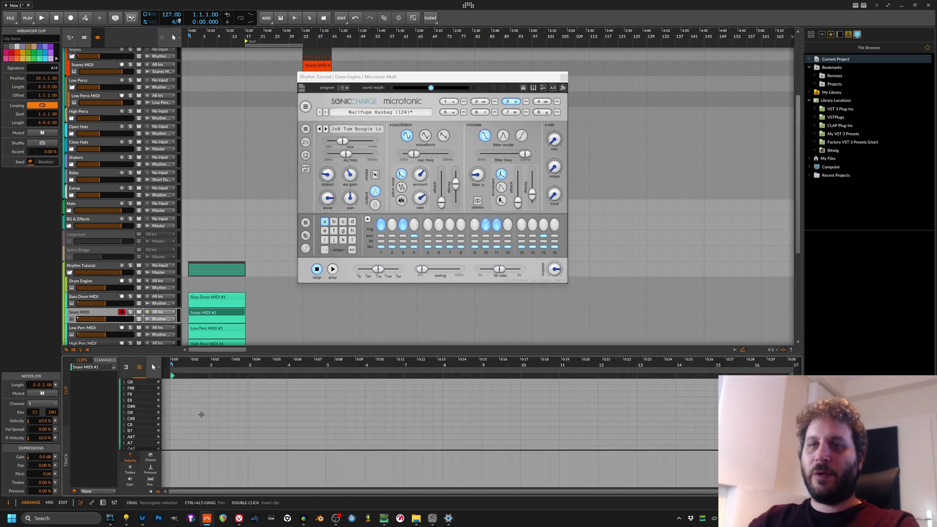
{"action": "left_click", "coordinate": [204, 298]}
{"action": "left_click", "coordinate": [203, 313]}
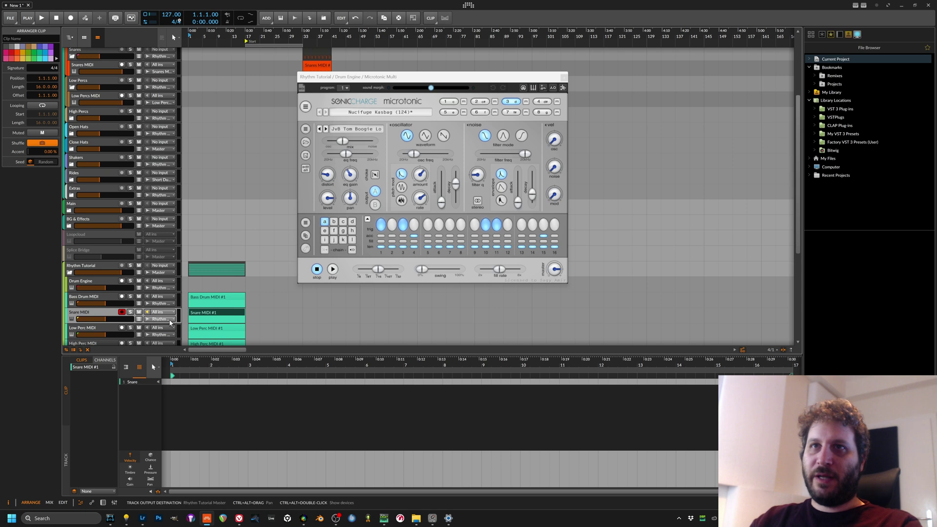
Add a Note Transpose set to +1 semitone after the Snare MIDI layer's Note Receiver, and another in the Bass Drum MIDI layer
{"action": "left_click", "coordinate": [90, 282]}
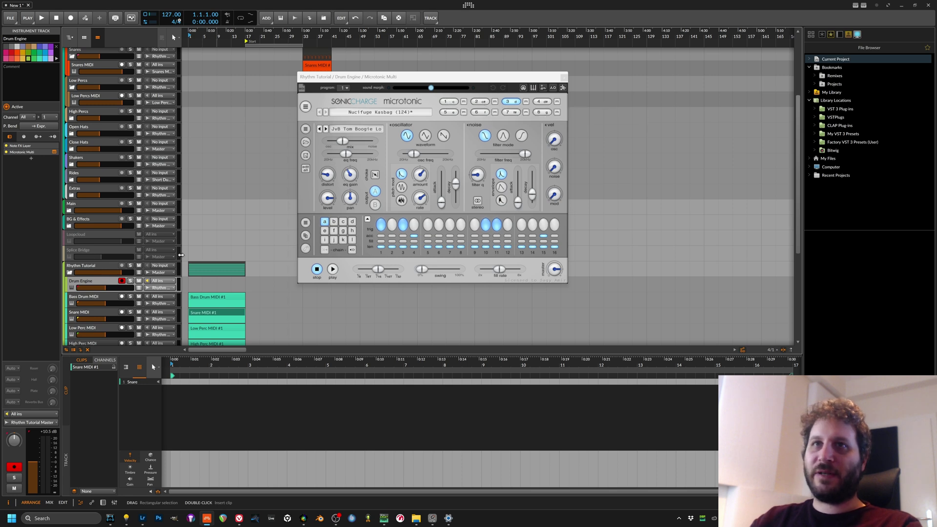
{"action": "left_click", "coordinate": [103, 503]}
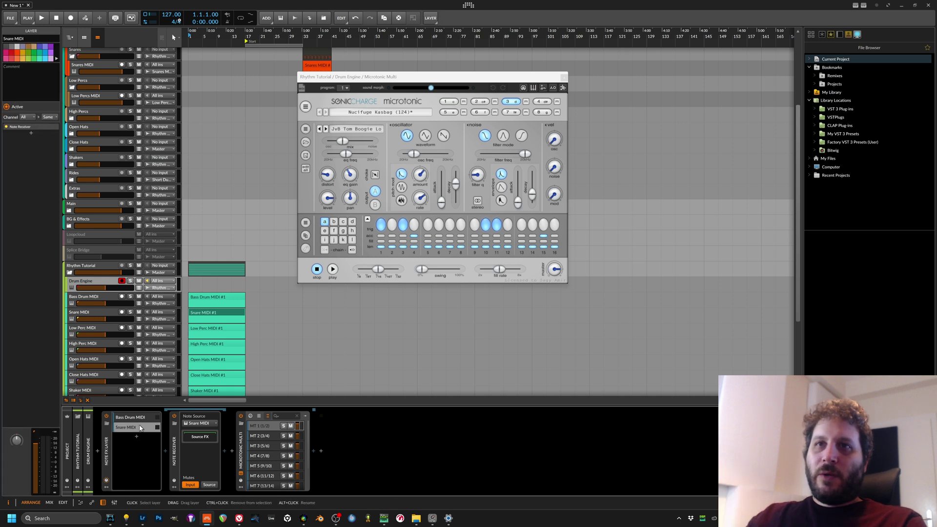
{"action": "left_click", "coordinate": [224, 450]}
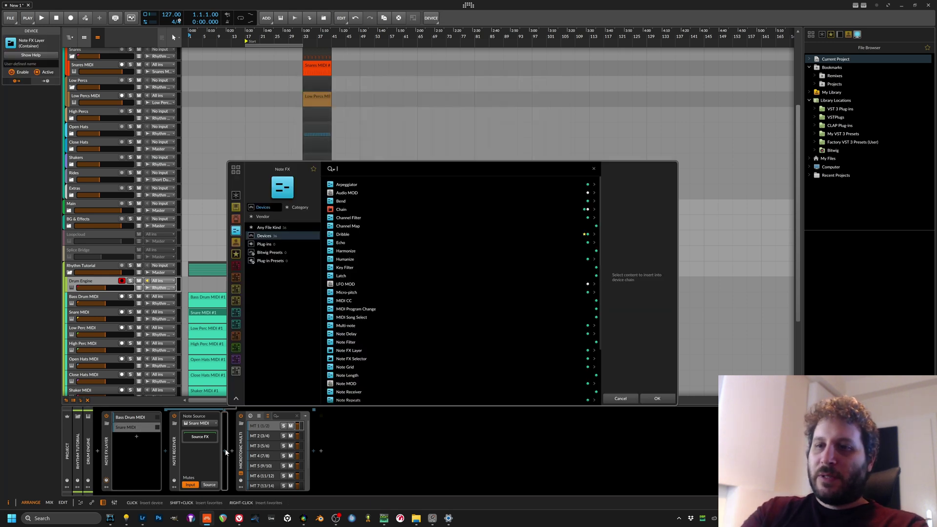
{"action": "type", "text": "tran"}
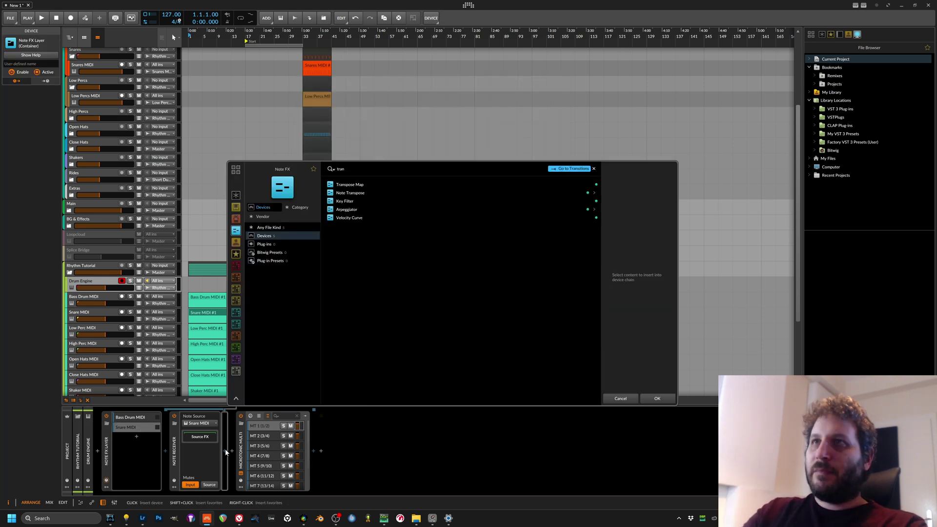
{"action": "left_click", "coordinate": [369, 192]}
{"action": "left_click", "coordinate": [657, 397]}
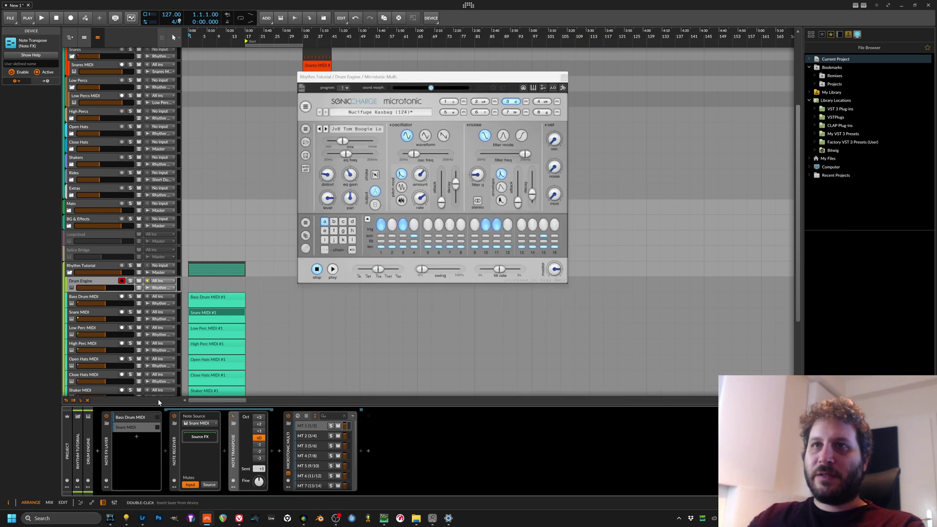
{"action": "left_click", "coordinate": [225, 450]}
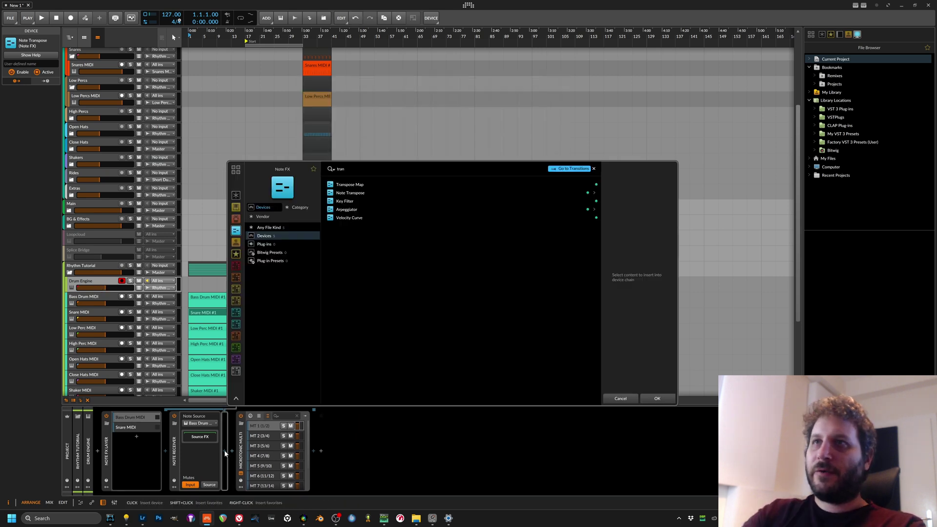
{"action": "double_click", "coordinate": [389, 193]}
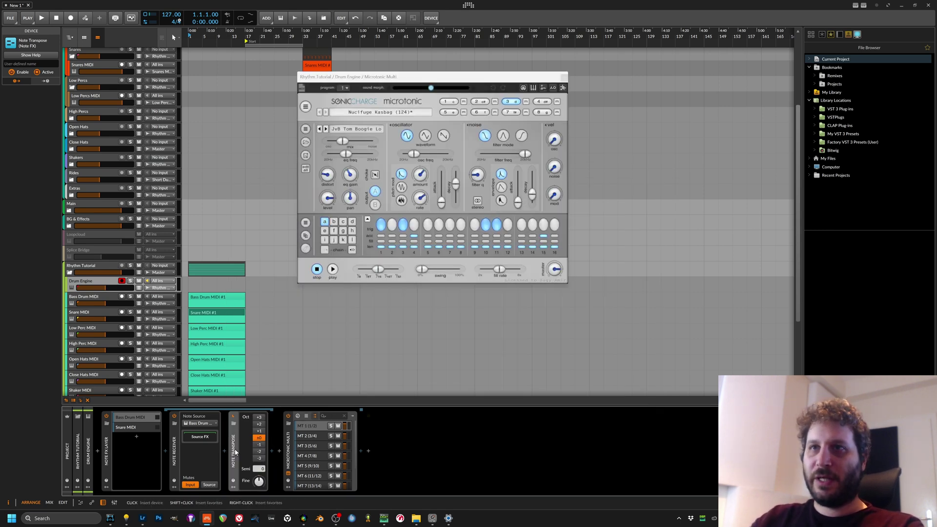
Duplicate the Snare MIDI layer four times in the Note FX Layer on the Drum Engine track
{"action": "left_click", "coordinate": [134, 427]}
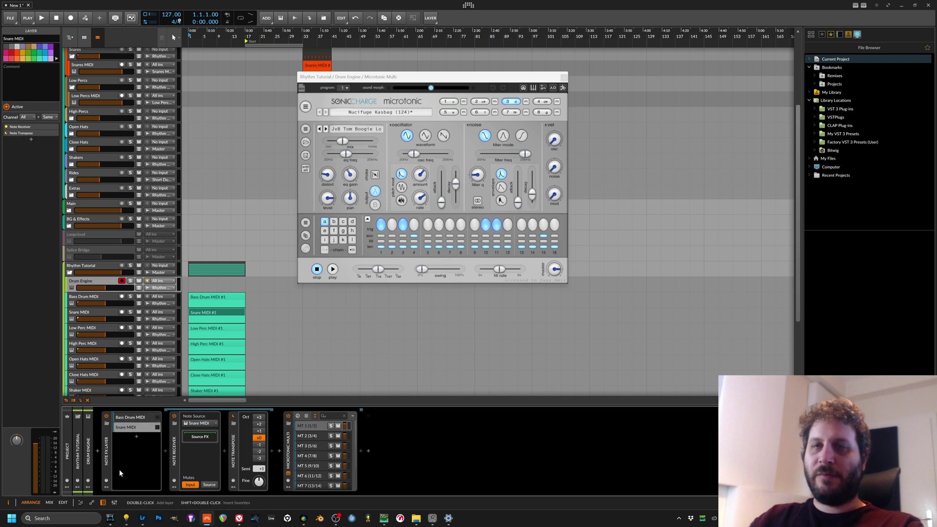
{"action": "key", "text": "ctrl+d"}
{"action": "key", "text": "ctrl+d"}
{"action": "key", "text": "ctrl+d"}
{"action": "key", "text": "ctrl+d"}
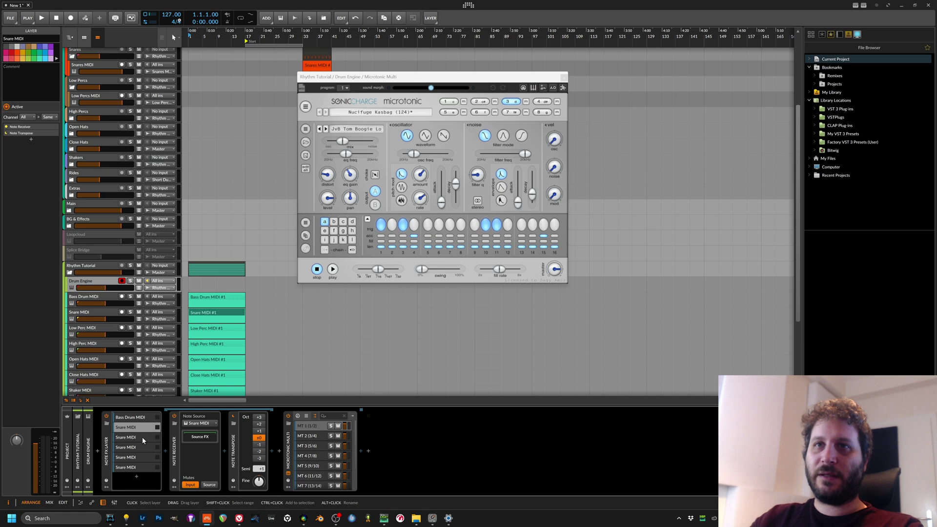
Duplicate the Snare MIDI layer two more times in the Note FX Layer and step through the layer list
{"action": "key", "text": "ctrl+d"}
{"action": "key", "text": "ctrl+d"}
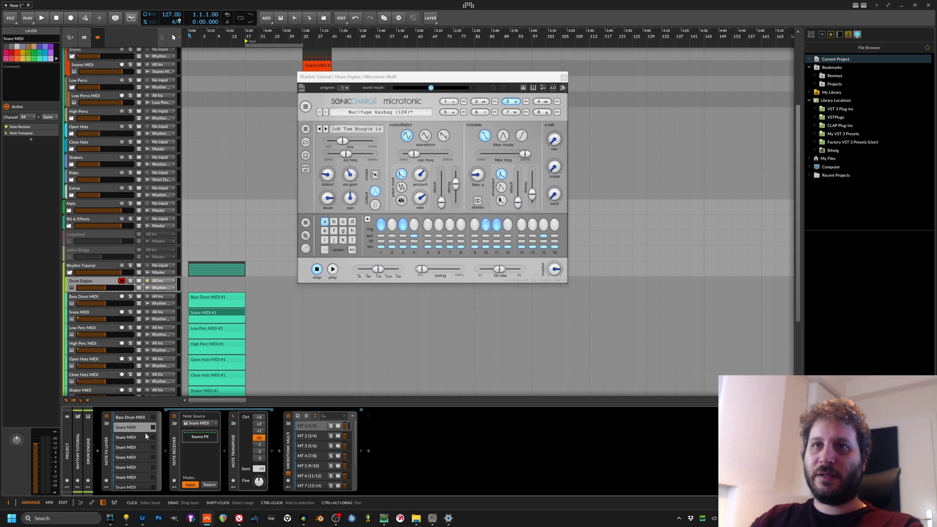
{"action": "left_click", "coordinate": [136, 419]}
{"action": "key", "text": "Down"}
{"action": "key", "text": "Down"}
{"action": "key", "text": "Down"}
{"action": "key", "text": "Down"}
{"action": "key", "text": "Down"}
{"action": "key", "text": "Down"}
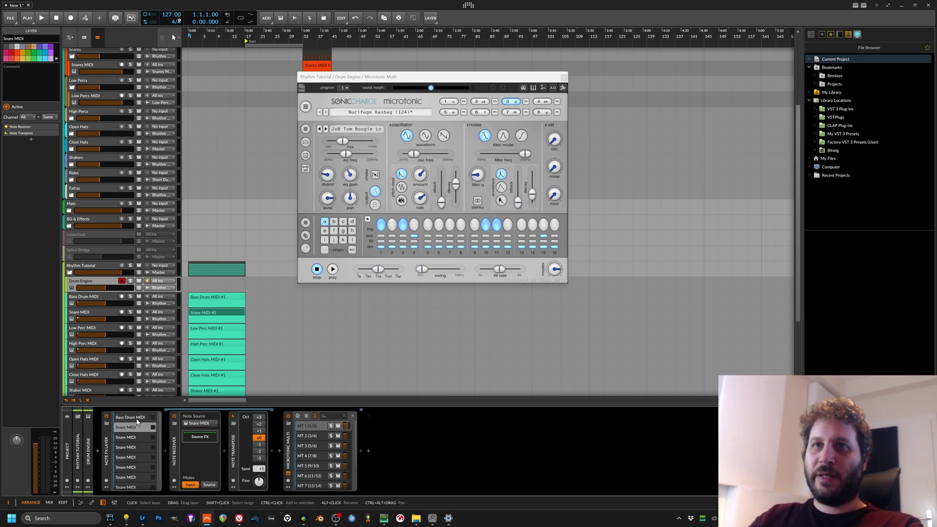
{"action": "key", "text": "Up"}
{"action": "key", "text": "Up"}
{"action": "key", "text": "Up"}
{"action": "key", "text": "Up"}
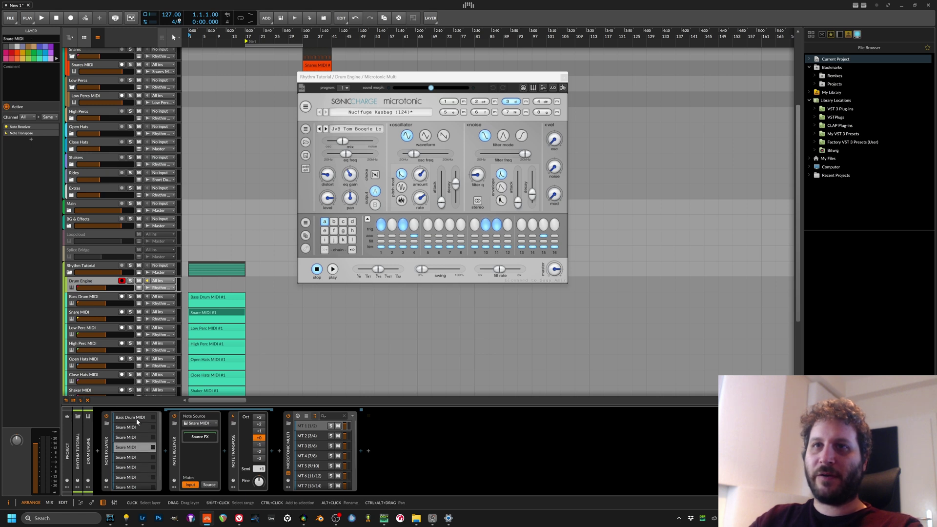
Set the Note Receiver source in the third layer to the Rhythm Tutorial group's Low Perc MIDI track
{"action": "left_click", "coordinate": [201, 423]}
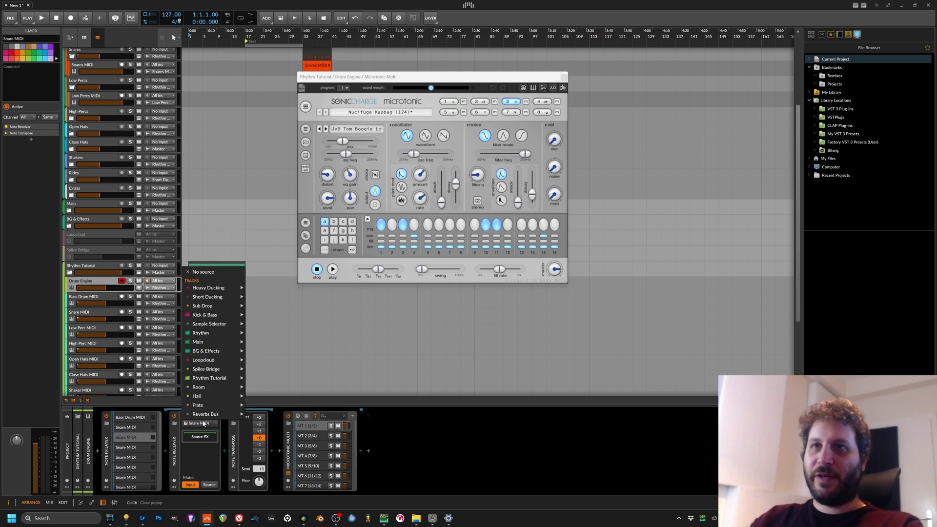
{"action": "left_click", "coordinate": [129, 440]}
{"action": "left_click", "coordinate": [209, 423]}
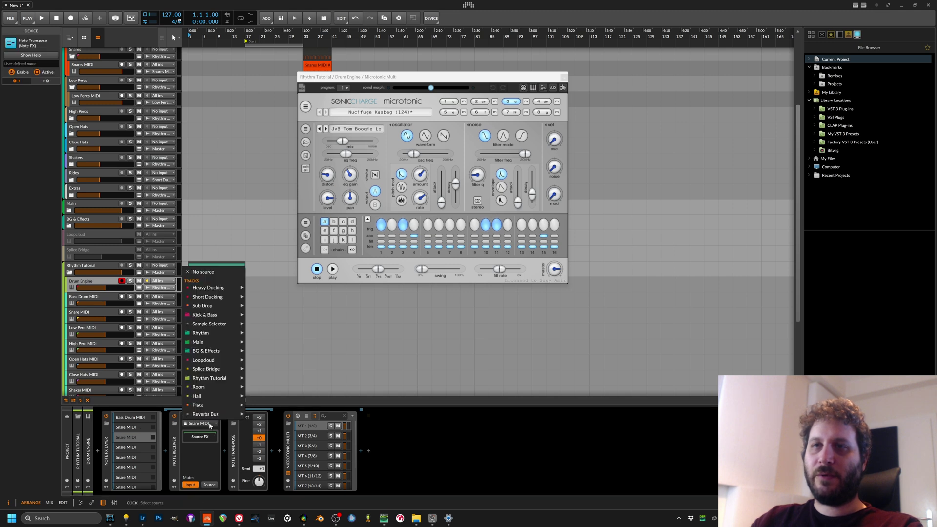
{"action": "mouse_move", "coordinate": [217, 377]}
{"action": "left_click", "coordinate": [329, 407]}
Set the Note Receiver source in the fourth layer to the Rhythm Tutorial group's High Perc MIDI track
{"action": "left_click", "coordinate": [129, 447]}
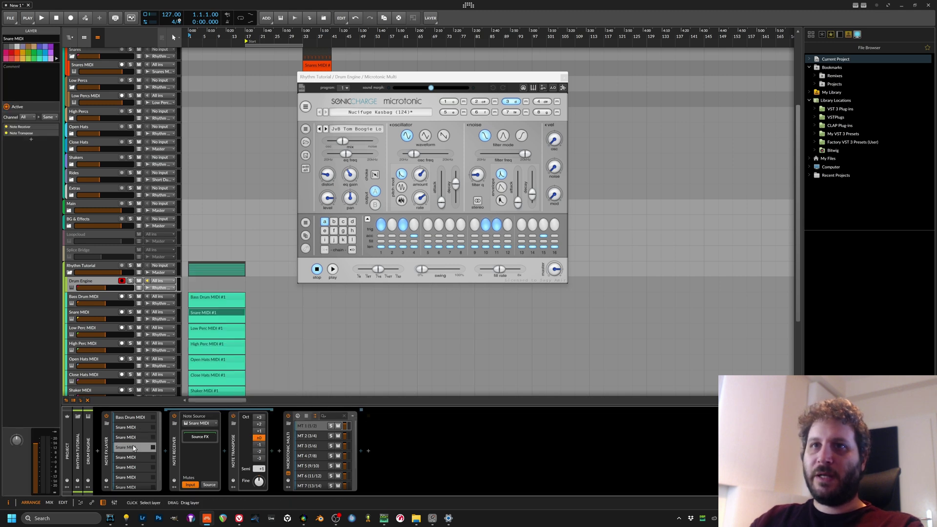
{"action": "left_click", "coordinate": [201, 423]}
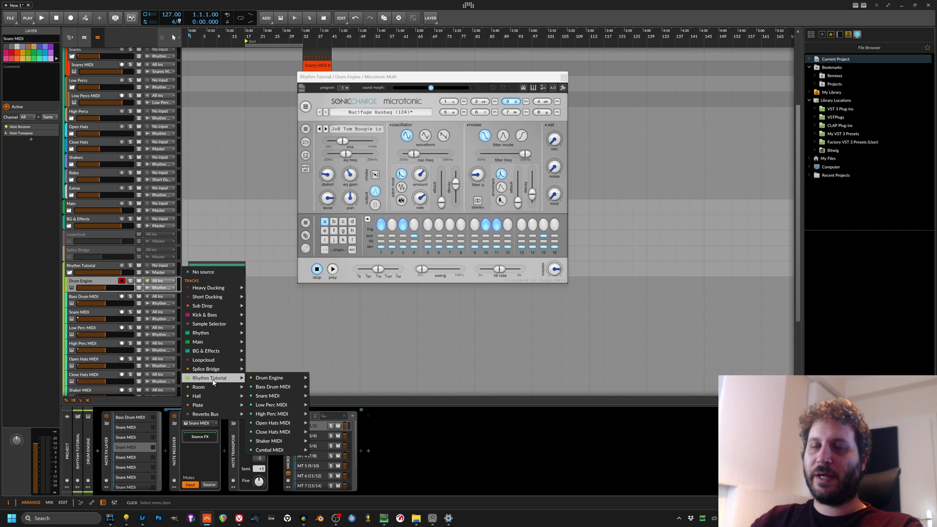
{"action": "mouse_move", "coordinate": [216, 378]}
{"action": "mouse_move", "coordinate": [276, 414]}
{"action": "left_click", "coordinate": [334, 417]}
Set the Note Receiver source to Open Hats MIDI in the fifth layer and Close Hats MIDI in the sixth, both from Rhythm Tutorial
{"action": "left_click", "coordinate": [130, 457]}
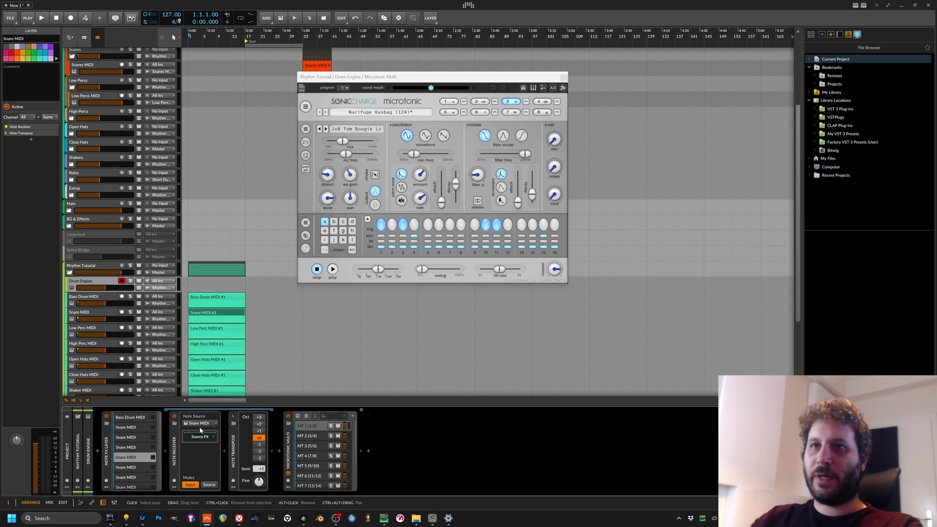
{"action": "left_click", "coordinate": [200, 423]}
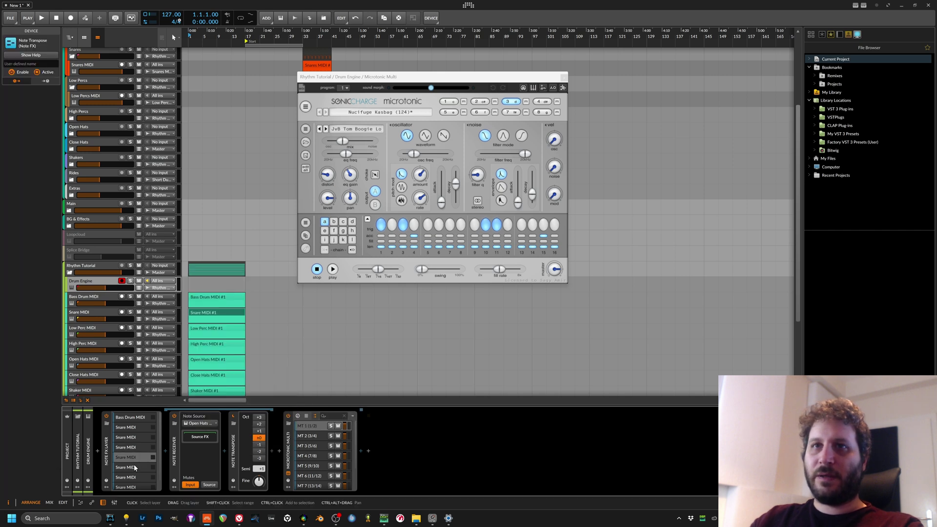
{"action": "left_click", "coordinate": [134, 464]}
{"action": "left_click", "coordinate": [199, 423]}
{"action": "mouse_move", "coordinate": [209, 378]}
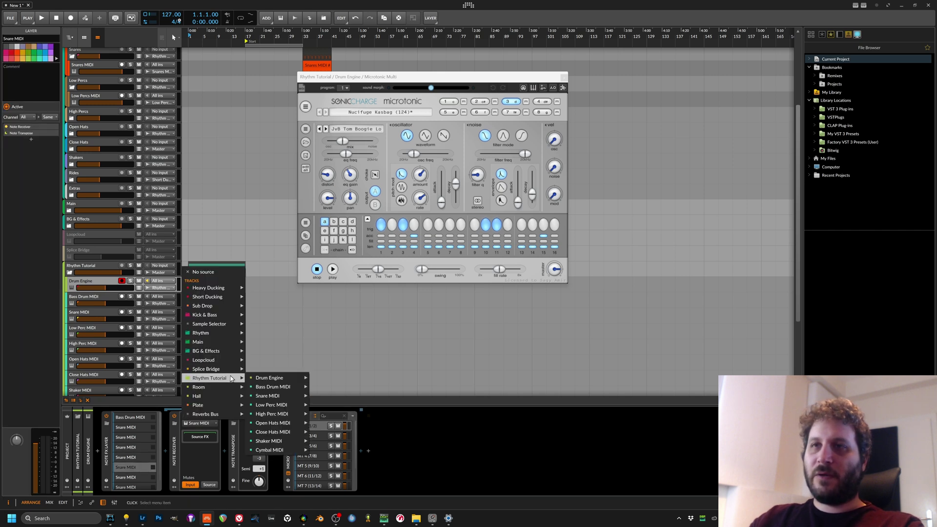
{"action": "mouse_move", "coordinate": [285, 432]}
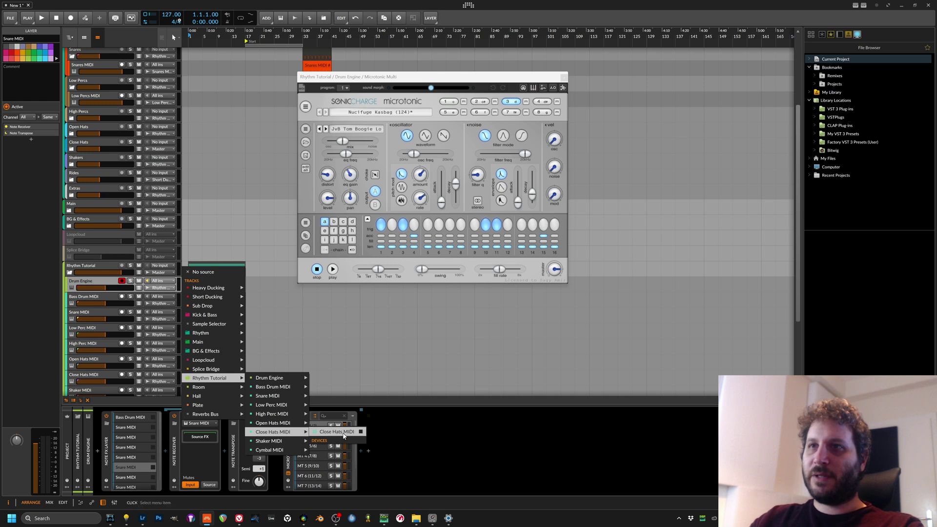
{"action": "left_click", "coordinate": [344, 432]}
Set the Note Receiver source in the seventh layer to the Rhythm Tutorial group's Shaker MIDI track
{"action": "left_click", "coordinate": [132, 478]}
{"action": "left_click", "coordinate": [199, 423]}
{"action": "mouse_move", "coordinate": [232, 382]}
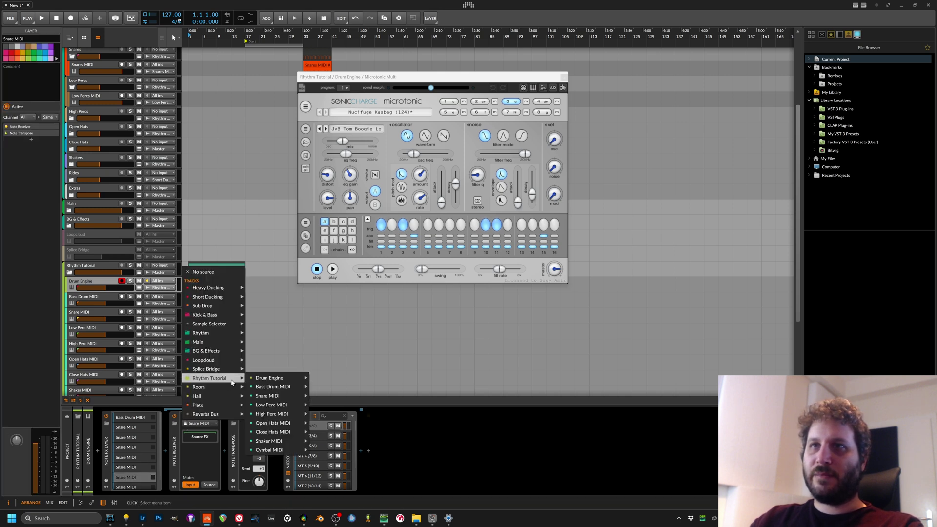
{"action": "mouse_move", "coordinate": [286, 441]}
{"action": "left_click", "coordinate": [336, 441]}
Set the Note Receiver source in the eighth layer to the Rhythm Tutorial group's Cymbal MIDI track
{"action": "left_click", "coordinate": [133, 487]}
{"action": "left_click", "coordinate": [199, 423]}
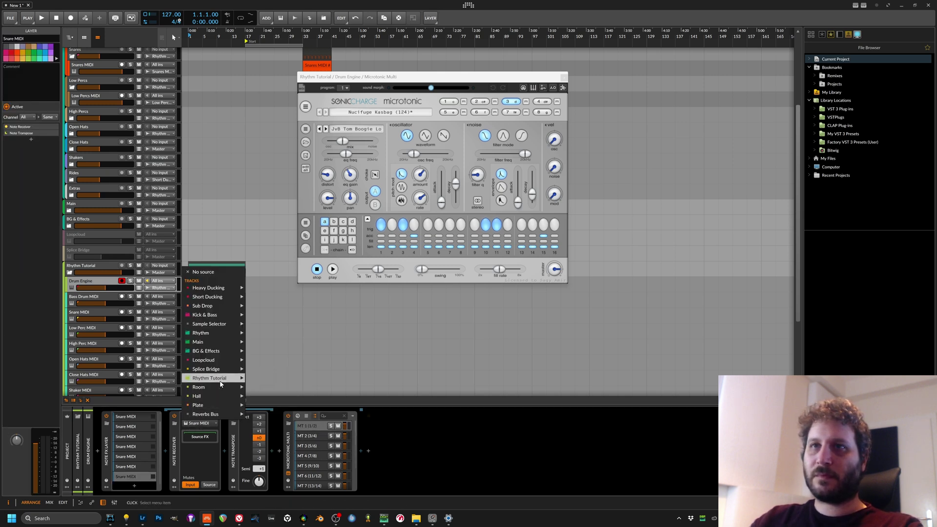
{"action": "mouse_move", "coordinate": [232, 380]}
{"action": "mouse_move", "coordinate": [302, 449]}
{"action": "left_click", "coordinate": [334, 450]}
Set the Note Transpose to +2 semitones in the Low Perc layer, +3 in the High Perc layer and +4 in the Open Hats layer
{"action": "left_click", "coordinate": [144, 477]}
{"action": "key", "text": "Up"}
{"action": "key", "text": "Up"}
{"action": "key", "text": "Up"}
{"action": "key", "text": "Up"}
{"action": "key", "text": "Up"}
{"action": "key", "text": "Up"}
{"action": "key", "text": "Up"}
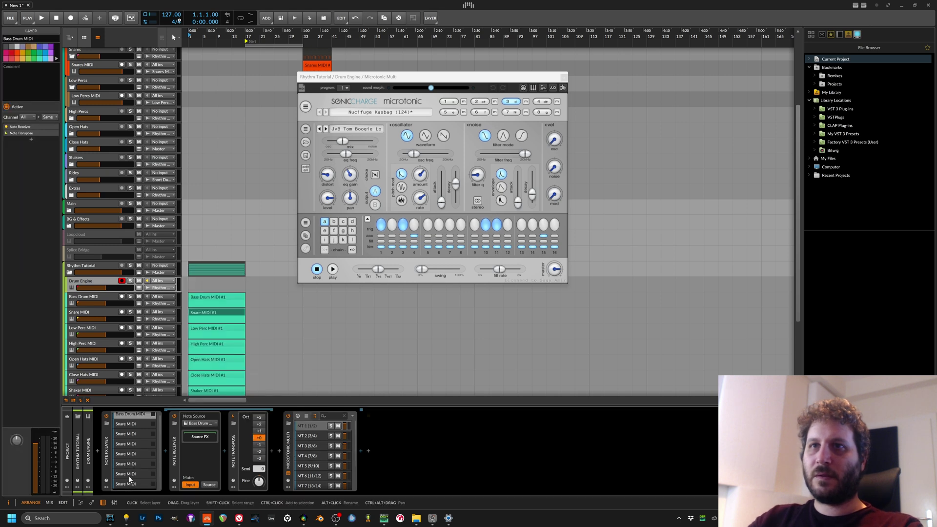
{"action": "key", "text": "Down"}
{"action": "key", "text": "Down"}
{"action": "left_click_drag", "start_coordinate": [259, 469], "coordinate": [260, 470]}
{"action": "left_click", "coordinate": [133, 446]}
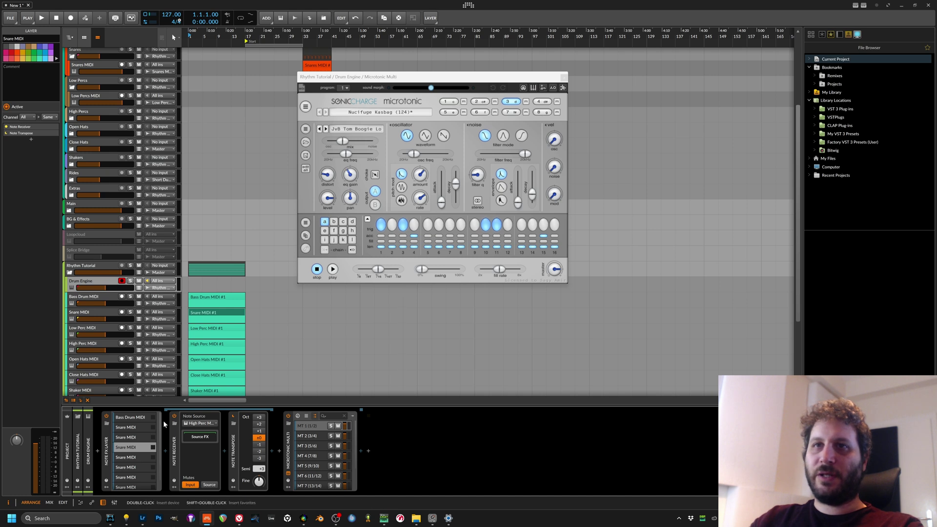
Set the Note Transpose to +5 semitones in the Close Hats layer, +6 in the Shaker layer and +7 in the Cymbal layer
{"action": "left_click", "coordinate": [138, 467]}
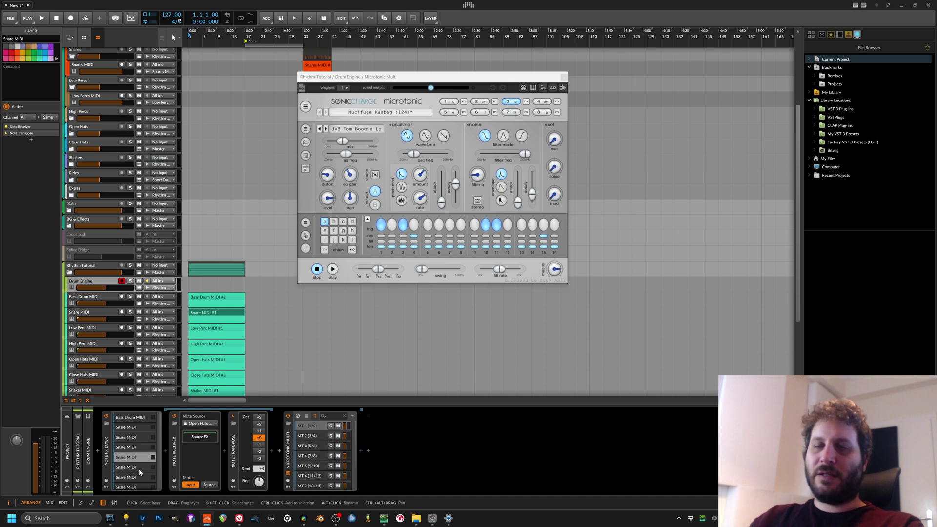
{"action": "left_click_drag", "start_coordinate": [260, 469], "coordinate": [260, 467]}
{"action": "left_click", "coordinate": [139, 477]}
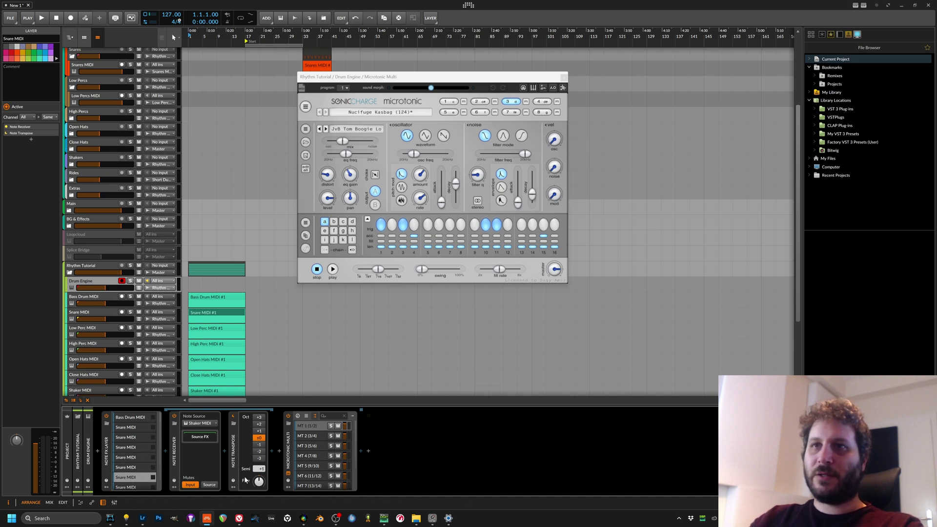
{"action": "left_click", "coordinate": [136, 487]}
{"action": "double_click", "coordinate": [258, 468]}
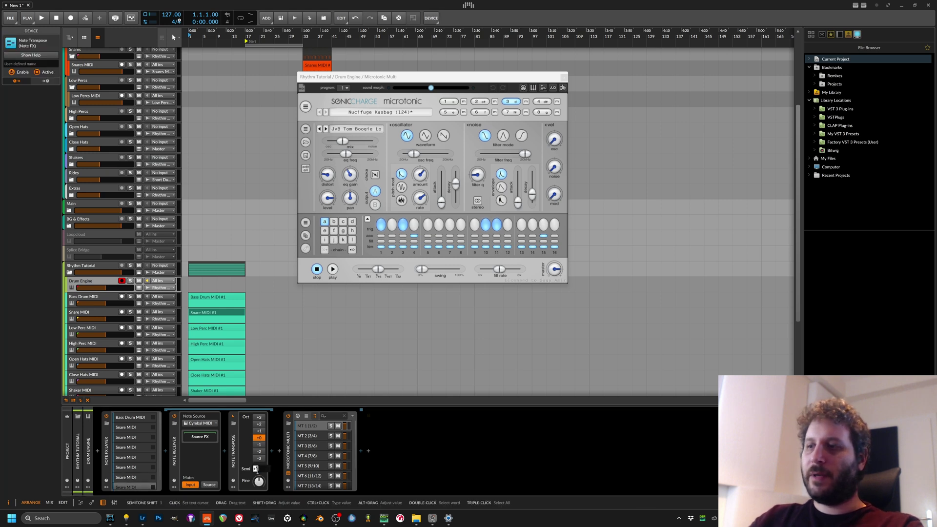
{"action": "type", "text": "7"}
{"action": "key", "text": "Return"}
Rename the third layer as Low Perc MIDI and the fourth layer as High Perc MIDI
{"action": "left_click", "coordinate": [136, 437]}
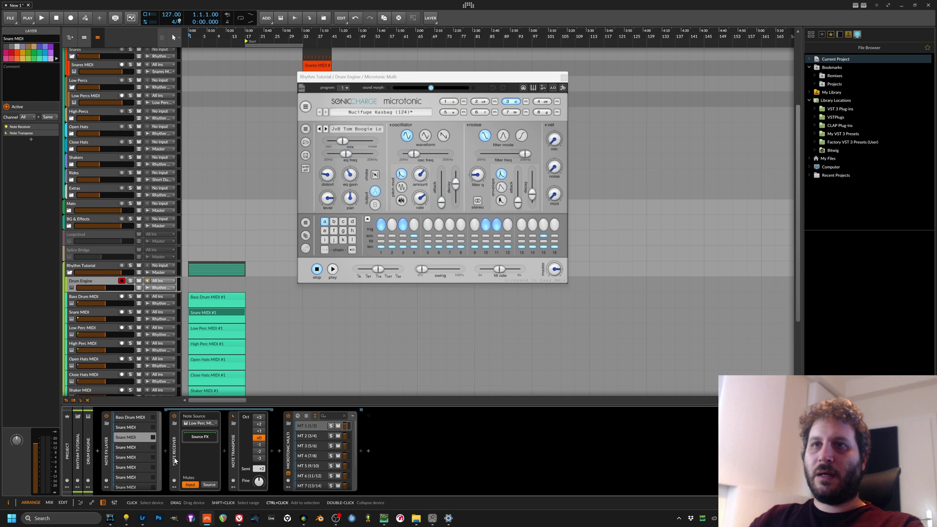
{"action": "key", "text": "ctrl+r"}
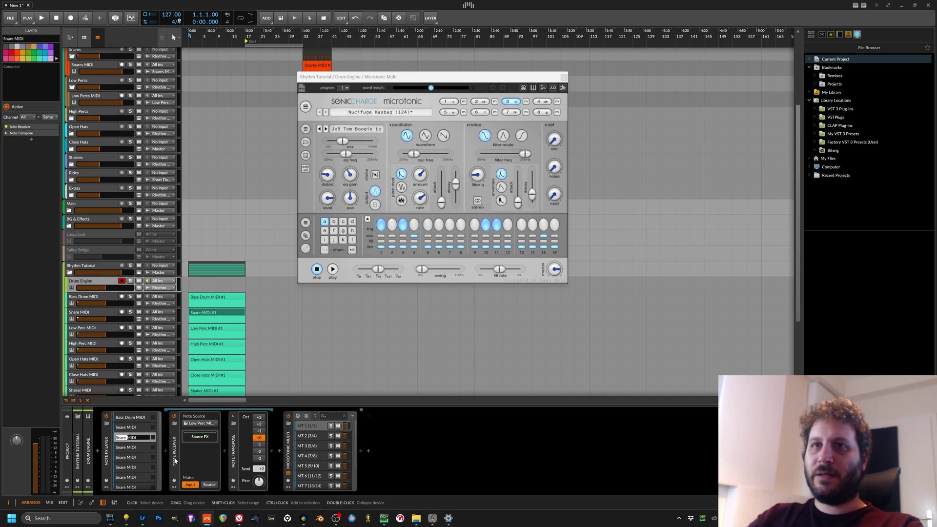
{"action": "type", "text": "Low Perc"}
{"action": "left_click", "coordinate": [141, 448]}
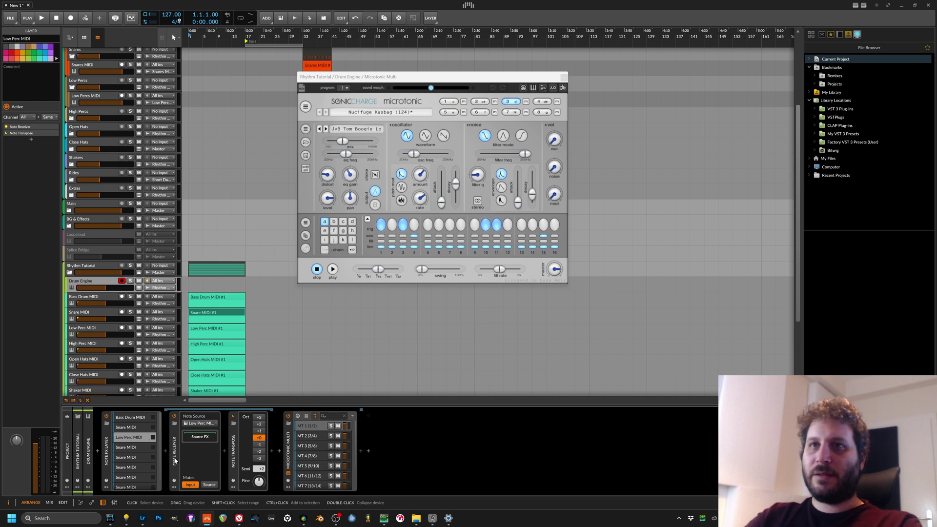
{"action": "type", "text": "Perc"}
{"action": "key", "text": "Return"}
Rename the fifth layer in the Note FX Layer as Open Hats MIDI
{"action": "left_click", "coordinate": [143, 456]}
{"action": "key", "text": "ctrl+r"}
{"action": "key", "text": "ctrl+shift+Left"}
{"action": "type", "text": "Open"}
{"action": "key", "text": "Return"}
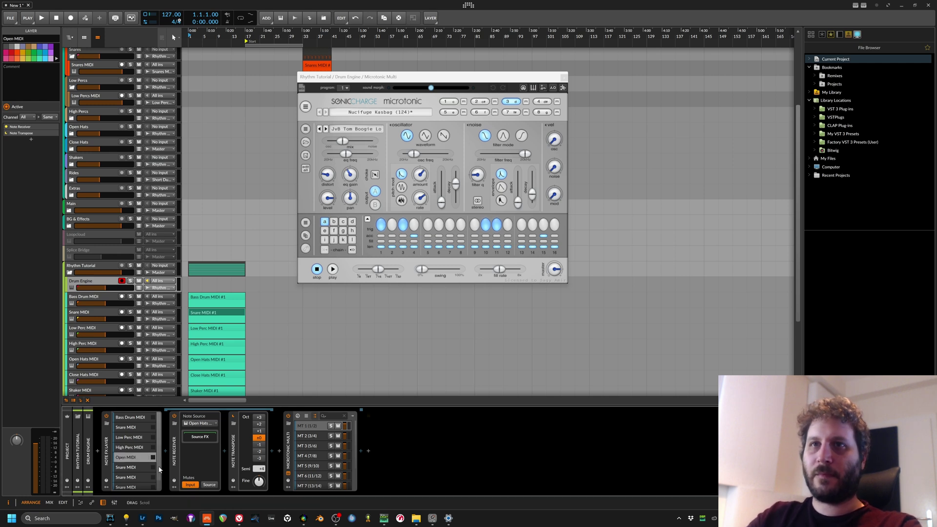
{"action": "left_click", "coordinate": [131, 458], "text": "alt"}
{"action": "type", "text": "Hats"}
{"action": "key", "text": "Return"}
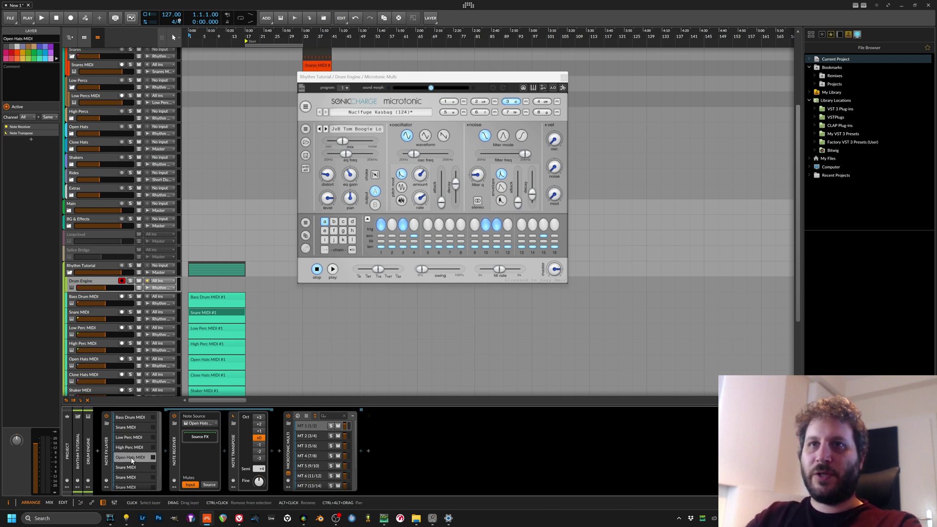
Rename the sixth layer in the Note FX Layer as Close Hats MIDI
{"action": "left_click", "coordinate": [126, 470]}
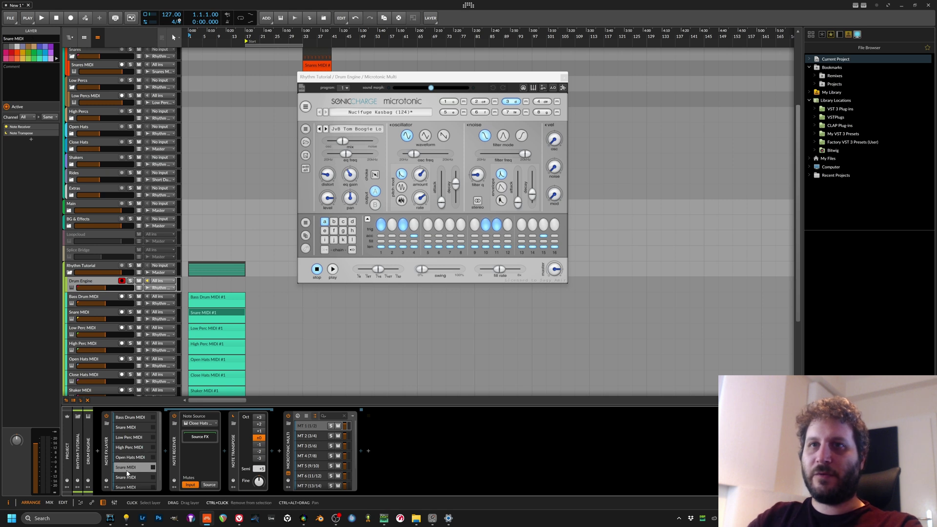
{"action": "key", "text": "ctrl+r"}
{"action": "type", "text": "Close Hats"}
{"action": "key", "text": "Tab"}
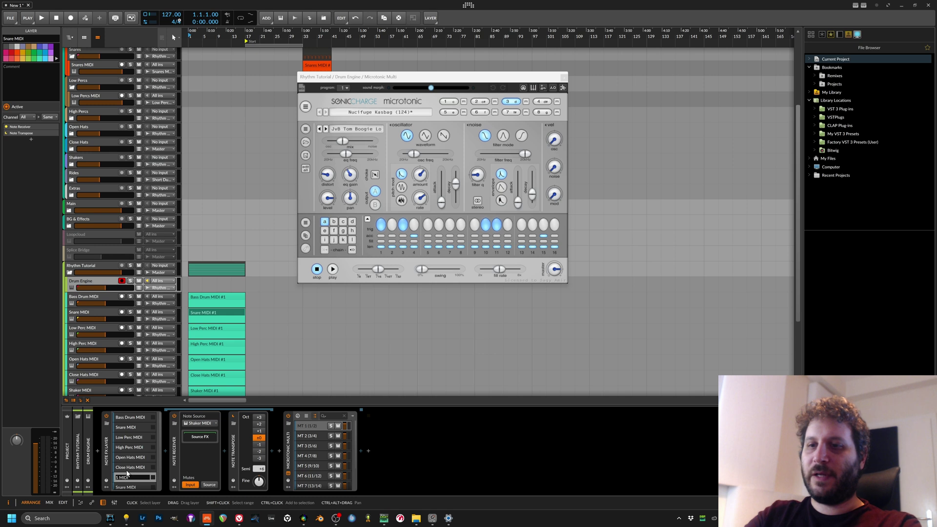
Rename the seventh layer as Shaker MIDI and the eighth layer as Cymbal MIDI
{"action": "type", "text": "Shaker"}
{"action": "key", "text": "Tab"}
{"action": "type", "text": "C"}
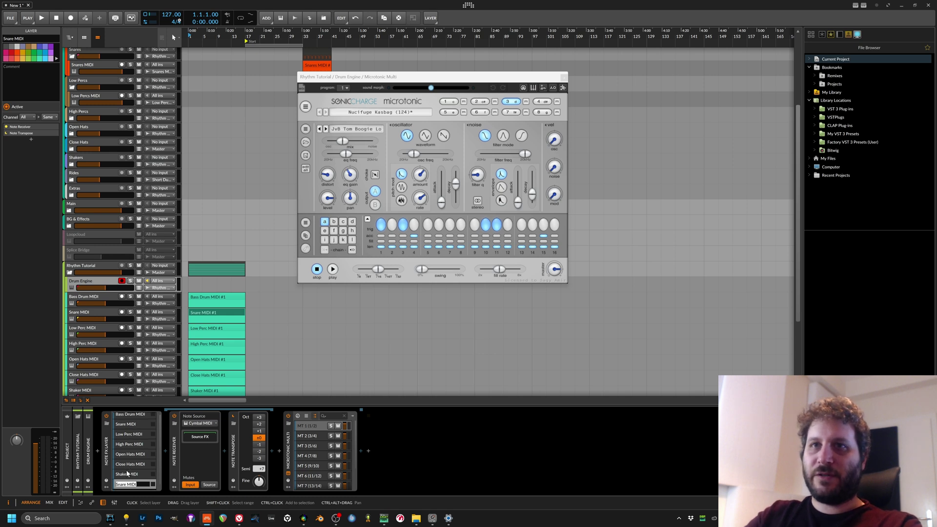
{"action": "type", "text": "y"}
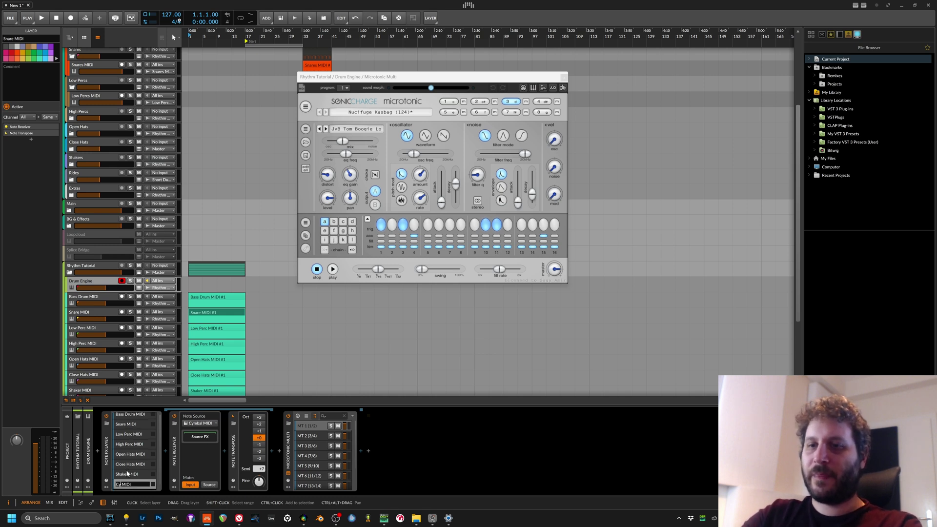
{"action": "type", "text": "mbal"}
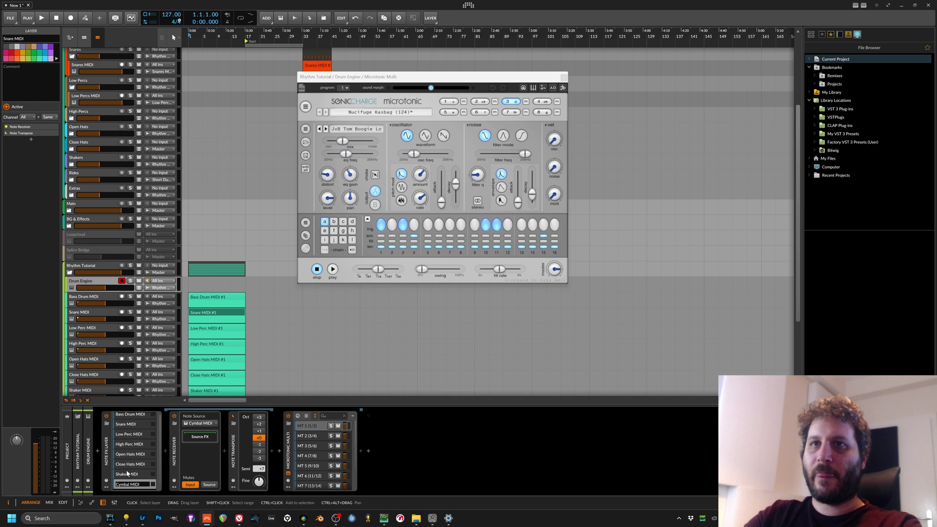
{"action": "key", "text": "Return"}
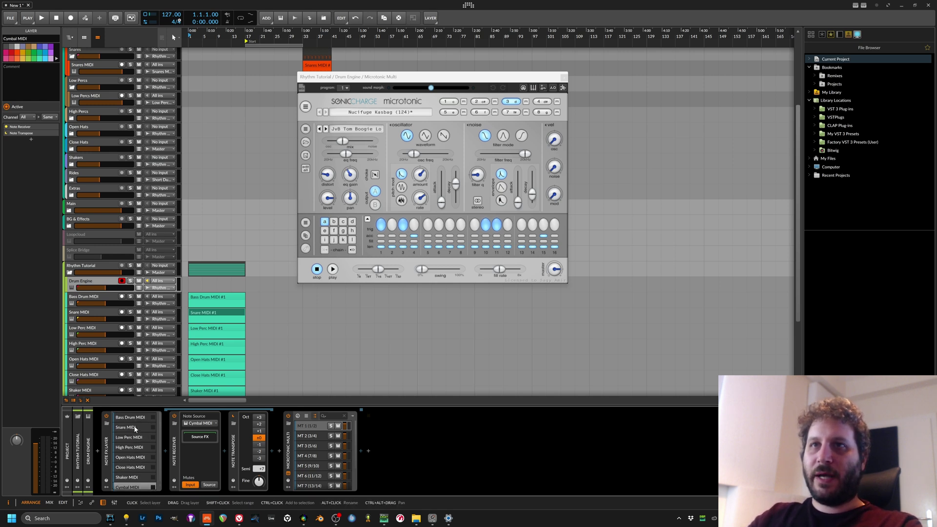
Review the Note Receiver and Note Transpose settings in the Snare MIDI and Bass Drum MIDI layers
{"action": "left_click", "coordinate": [140, 426]}
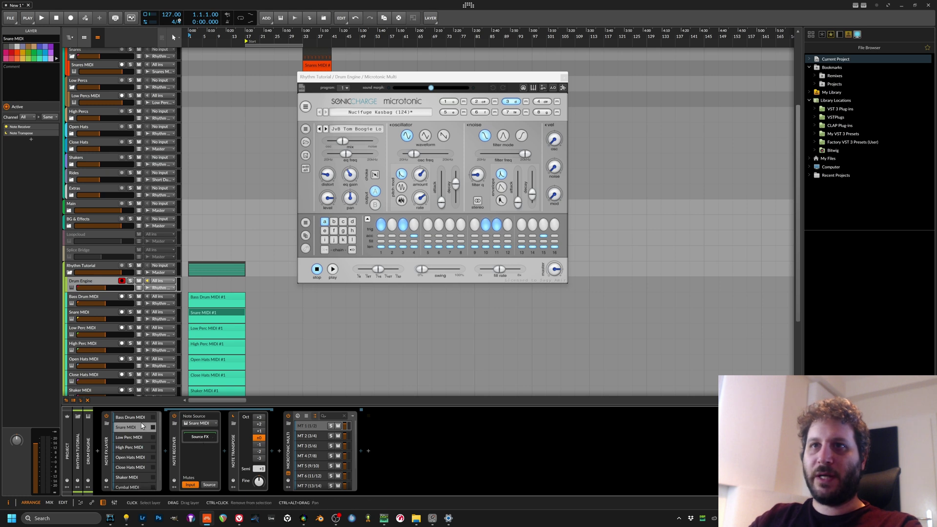
{"action": "left_click", "coordinate": [141, 420]}
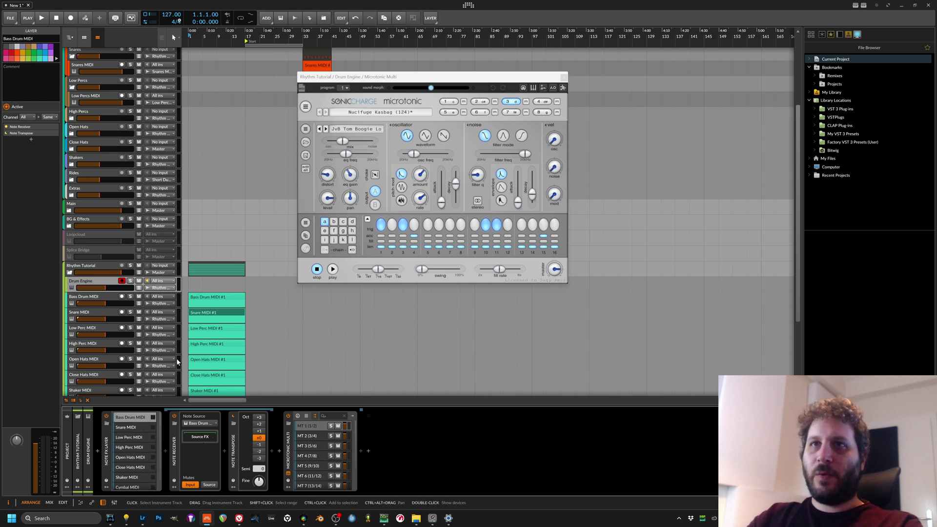
{"action": "scroll", "coordinate": [177, 361], "scroll_direction": "down", "scroll_amount": 2}
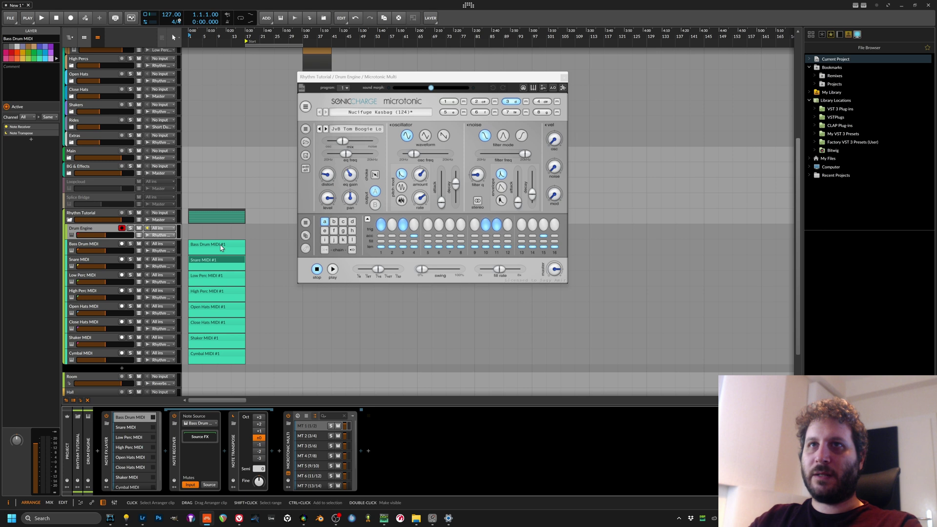
Select the Drum Engine track and its MT 1 (1/2) output, and show the output channels in the mixer
{"action": "left_click", "coordinate": [81, 215]}
{"action": "left_click", "coordinate": [80, 229]}
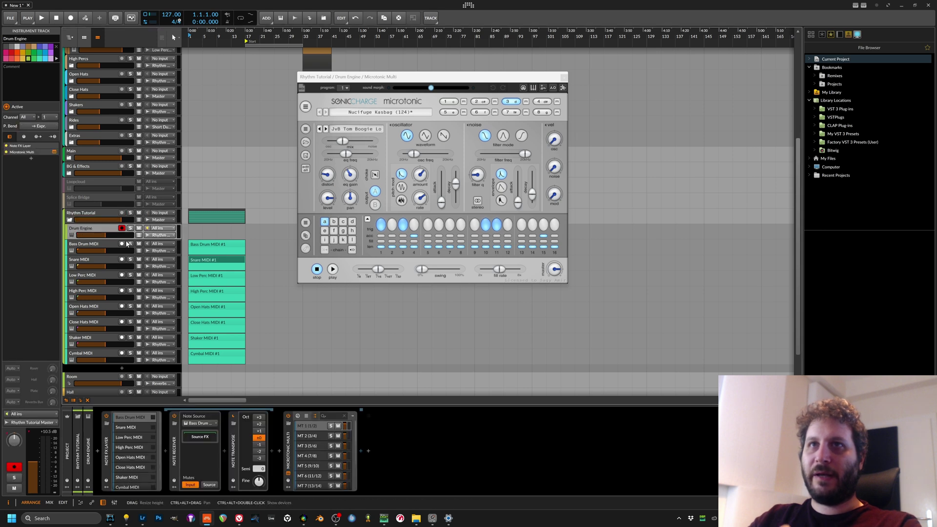
{"action": "left_click", "coordinate": [317, 425]}
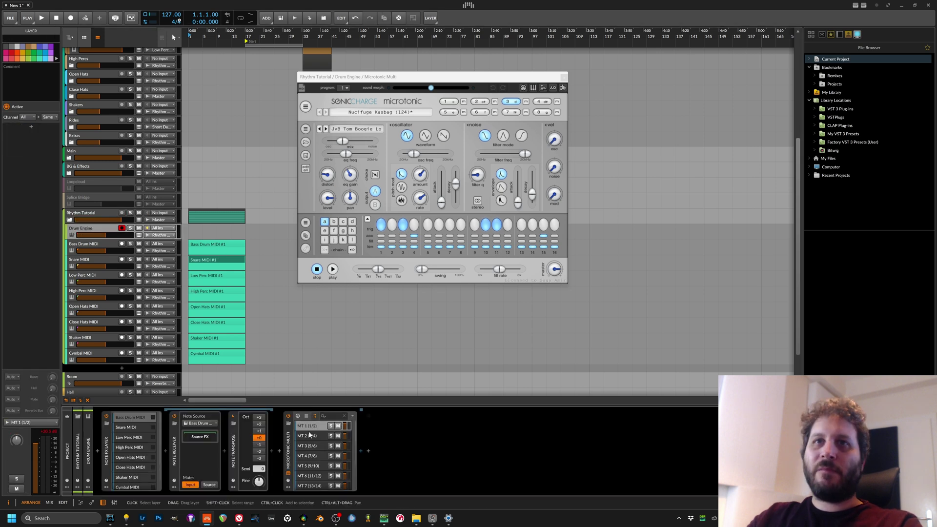
{"action": "left_click", "coordinate": [115, 502]}
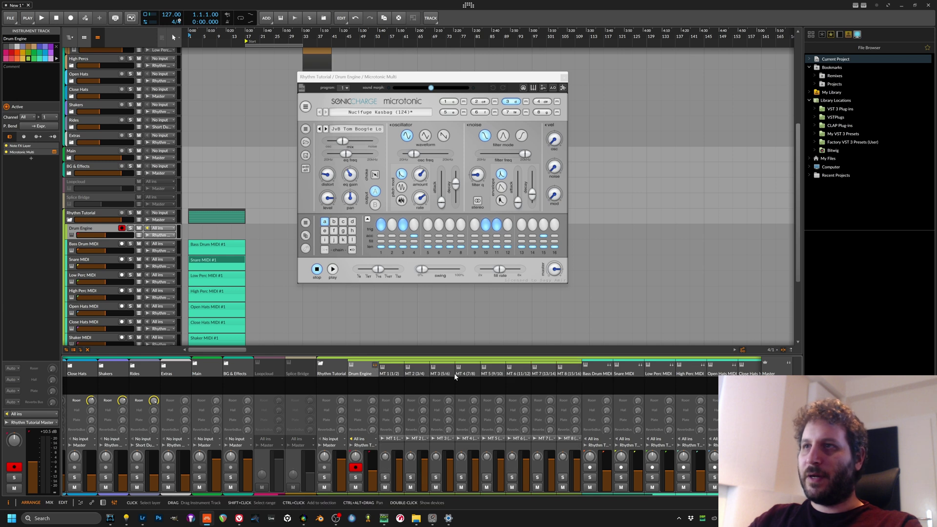
Collapse the Drum Engine's individual Microtonic output channels in the mixer
{"action": "left_click", "coordinate": [518, 374]}
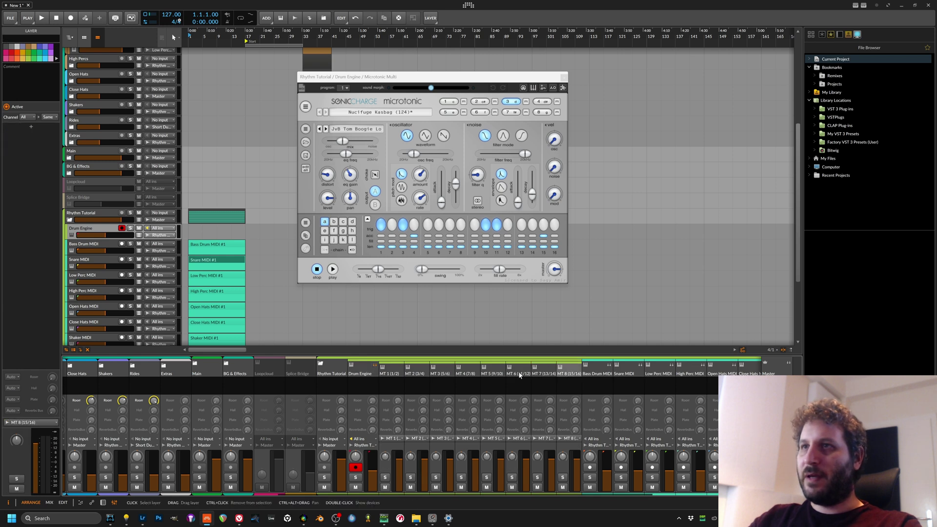
{"action": "left_click", "coordinate": [396, 372]}
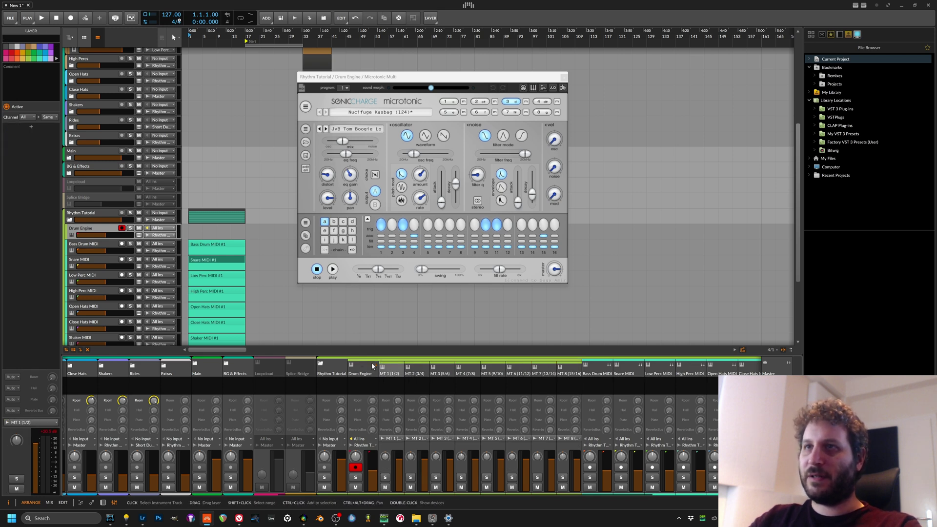
{"action": "left_click", "coordinate": [375, 364]}
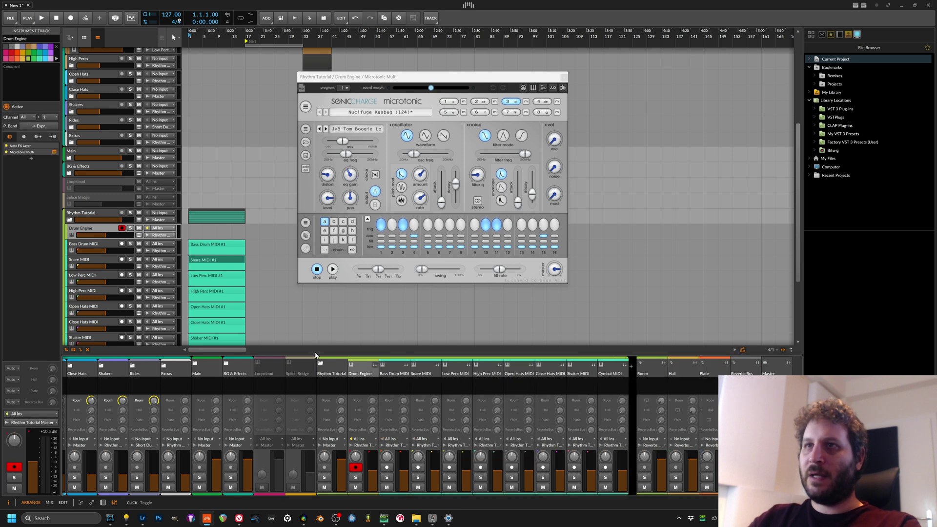
{"action": "left_click", "coordinate": [102, 503]}
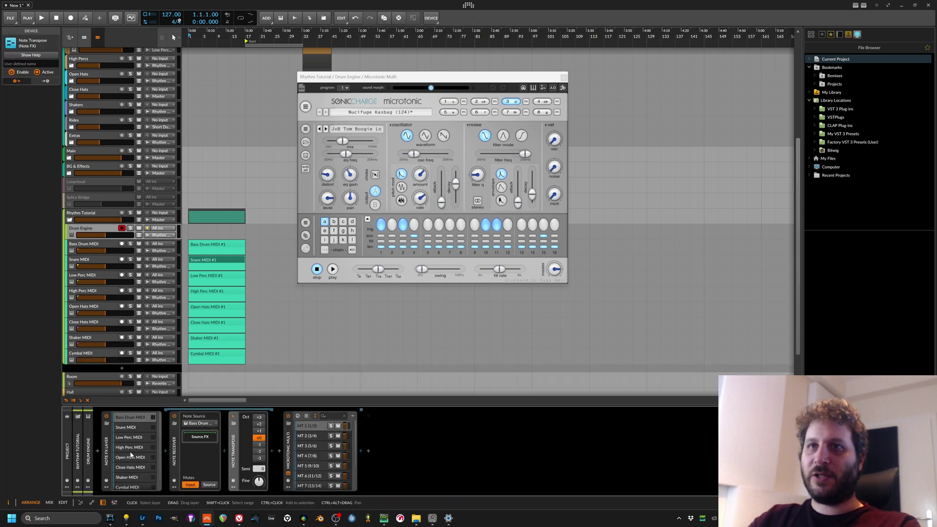
{"action": "left_click", "coordinate": [317, 466], "text": "shift"}
{"action": "scroll", "coordinate": [318, 465], "scroll_direction": "up", "scroll_amount": 3}
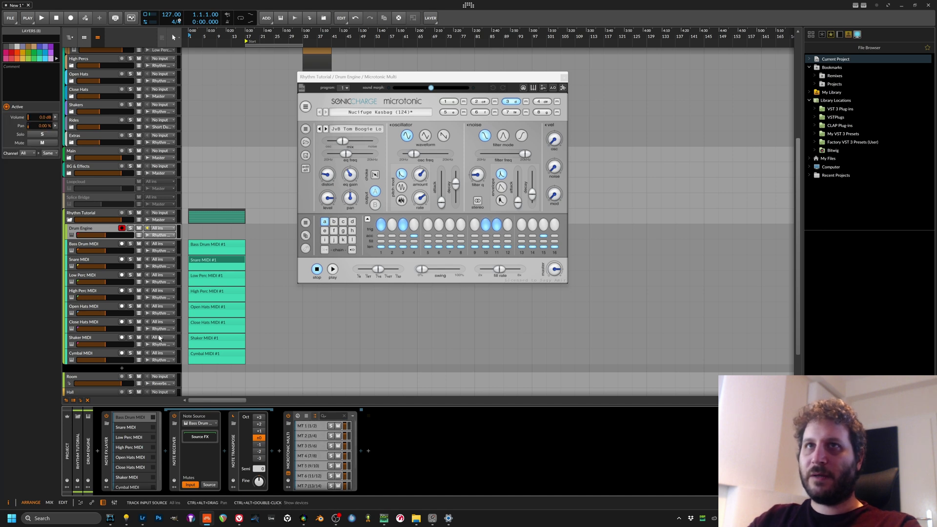
{"action": "left_click", "coordinate": [42, 143]}
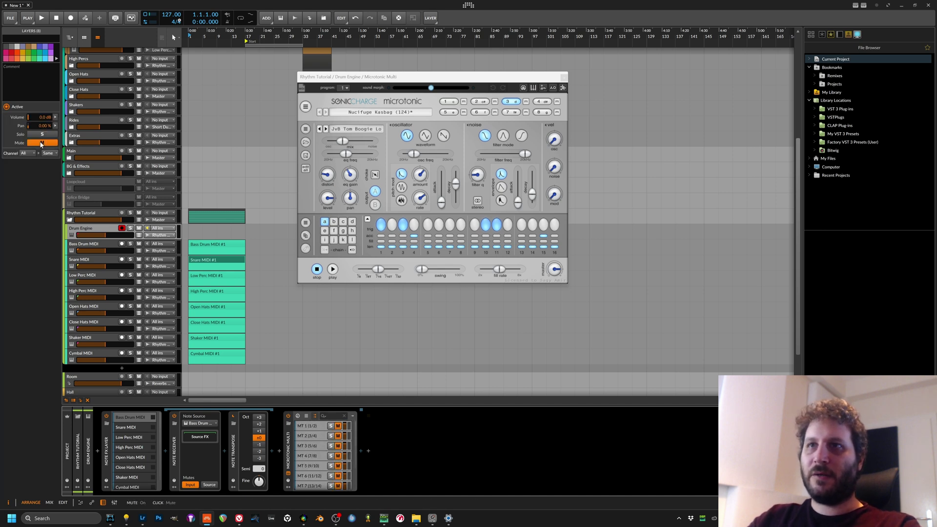
Put the Bass Drum MIDI track into its own group and name the group Bass Drum
{"action": "left_click", "coordinate": [102, 246]}
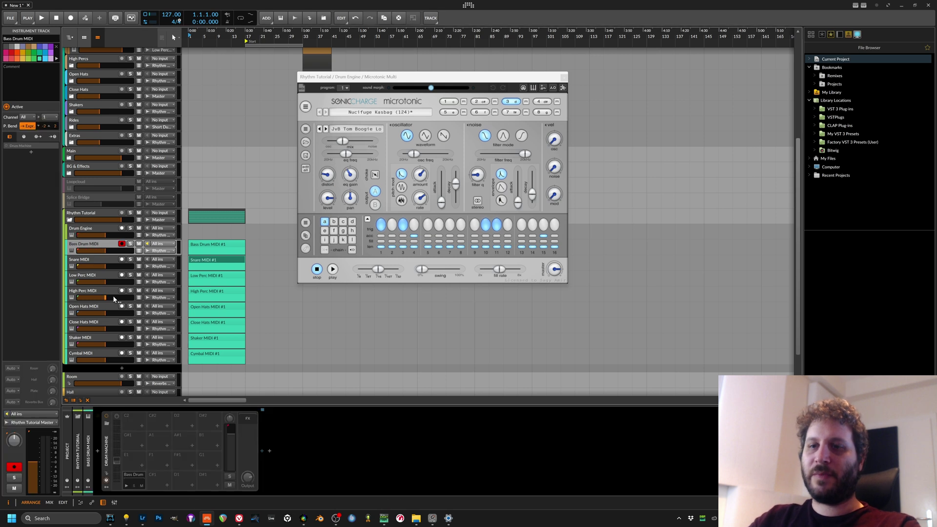
{"action": "key", "text": "ctrl+g"}
{"action": "type", "text": "Bass Drum"}
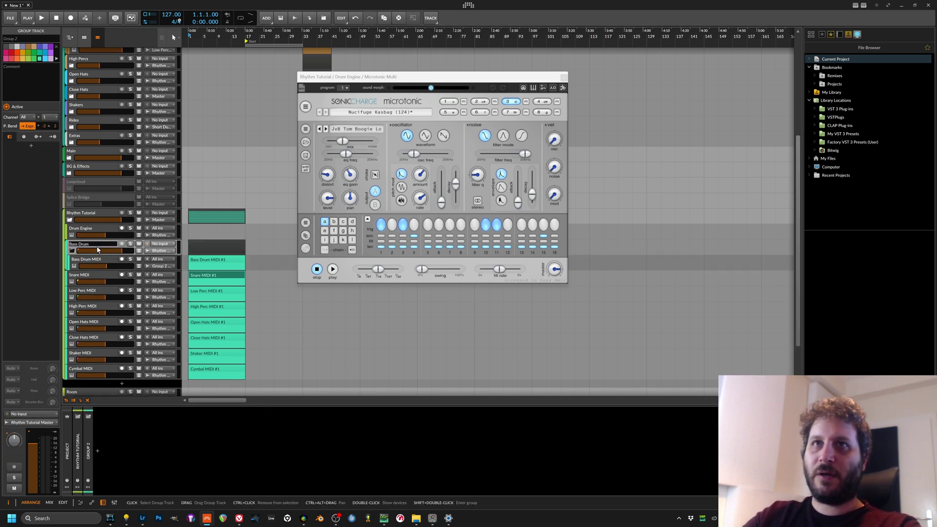
{"action": "key", "text": "Return"}
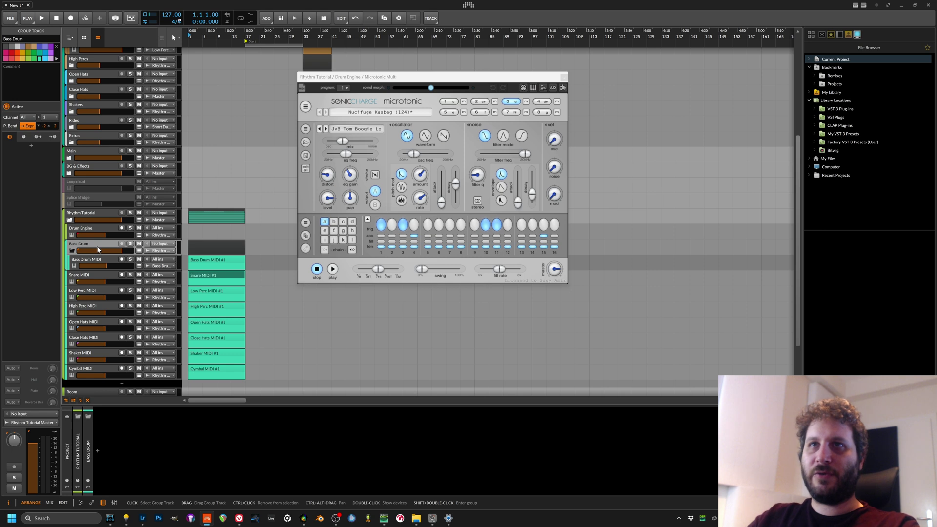
Add an Audio Receiver to the Bass Drum group, with the Drum Engine's Microtonic MT 1 (1/2) output as its audio source
{"action": "left_click", "coordinate": [99, 450]}
{"action": "type", "text": "audio"}
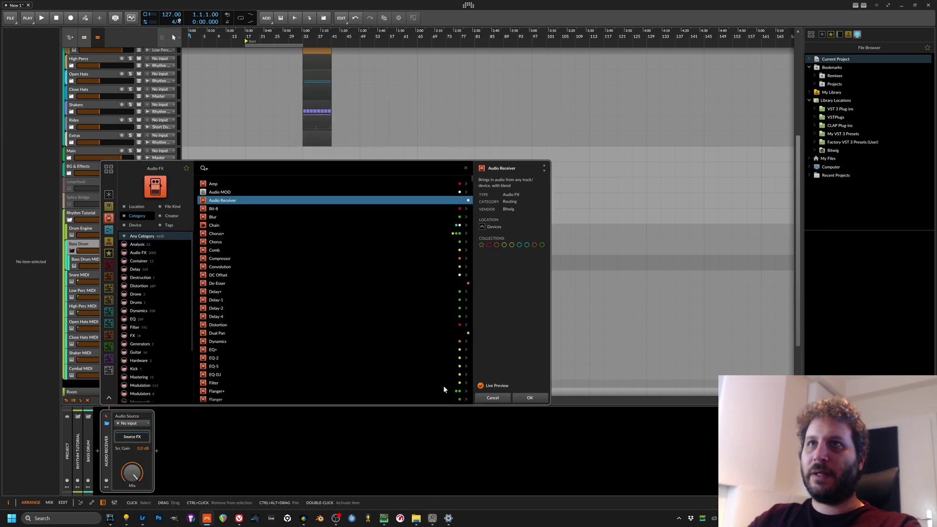
{"action": "left_click", "coordinate": [529, 398]}
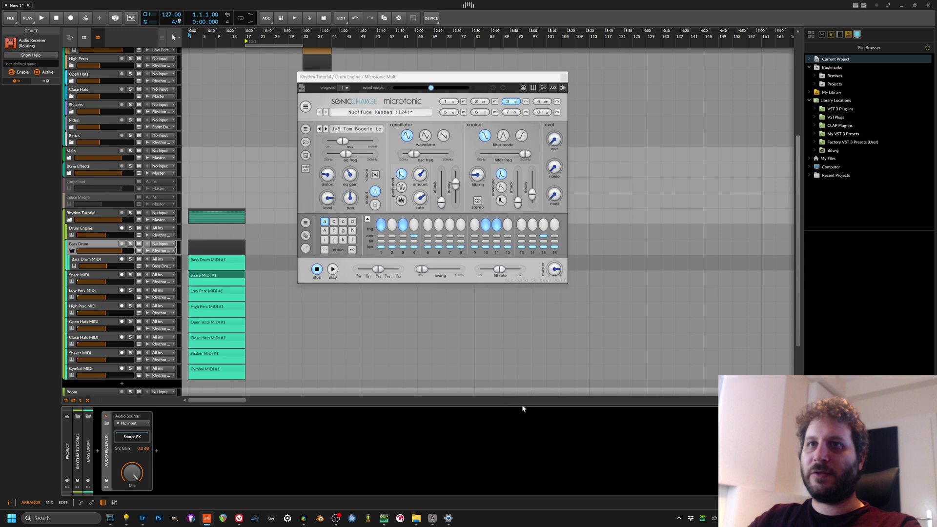
{"action": "left_click", "coordinate": [142, 423]}
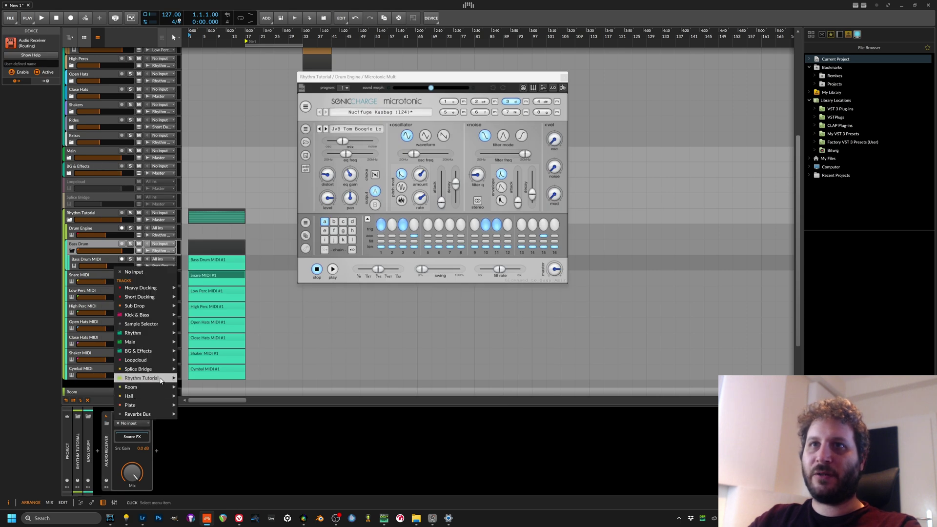
{"action": "mouse_move", "coordinate": [146, 379]}
{"action": "mouse_move", "coordinate": [214, 378]}
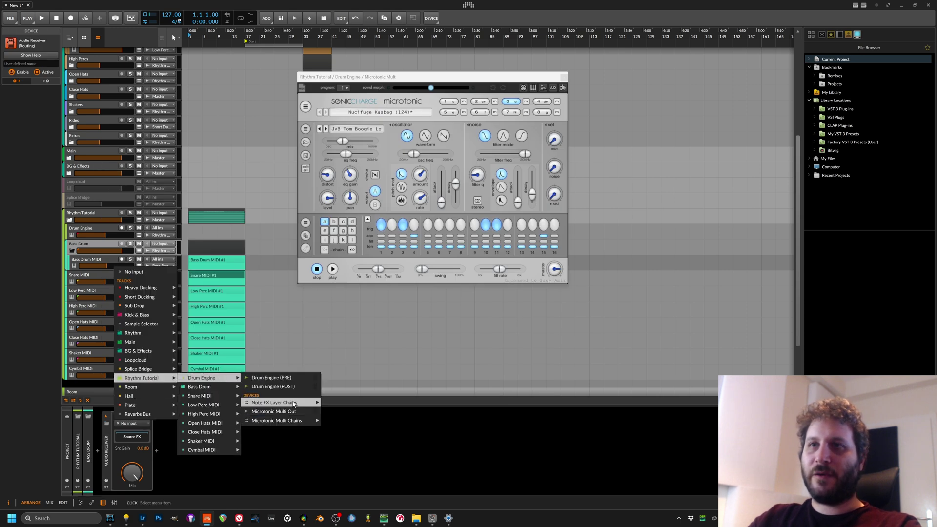
{"action": "mouse_move", "coordinate": [293, 421]}
{"action": "left_click", "coordinate": [352, 386]}
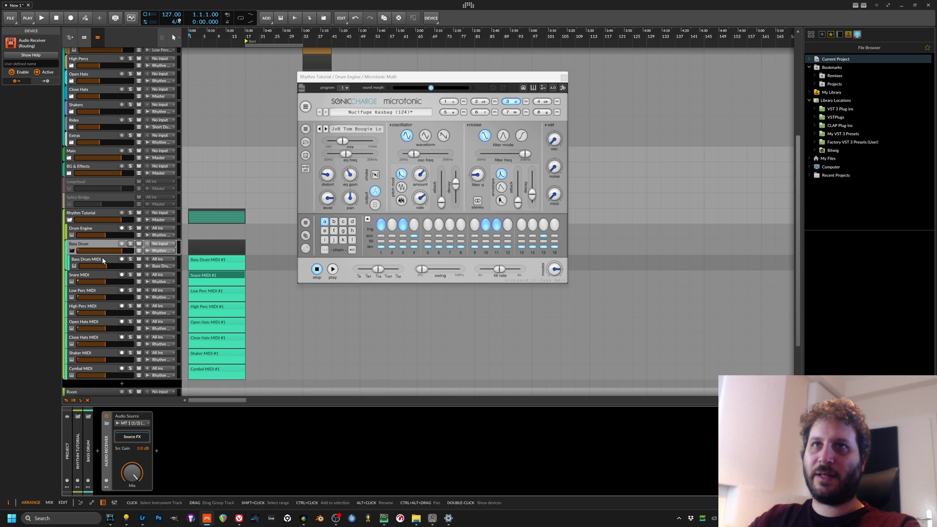
Rename the first four Microtonic Multi outputs on the Drum Engine as Bass Drum, Snare, Low Perc and High Perc
{"action": "left_click", "coordinate": [86, 230]}
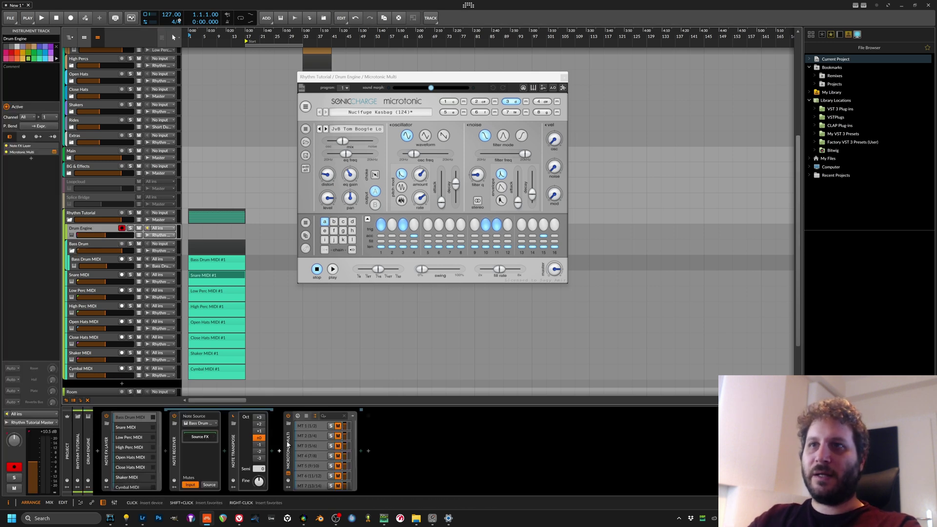
{"action": "type", "text": "Bass Drum"}
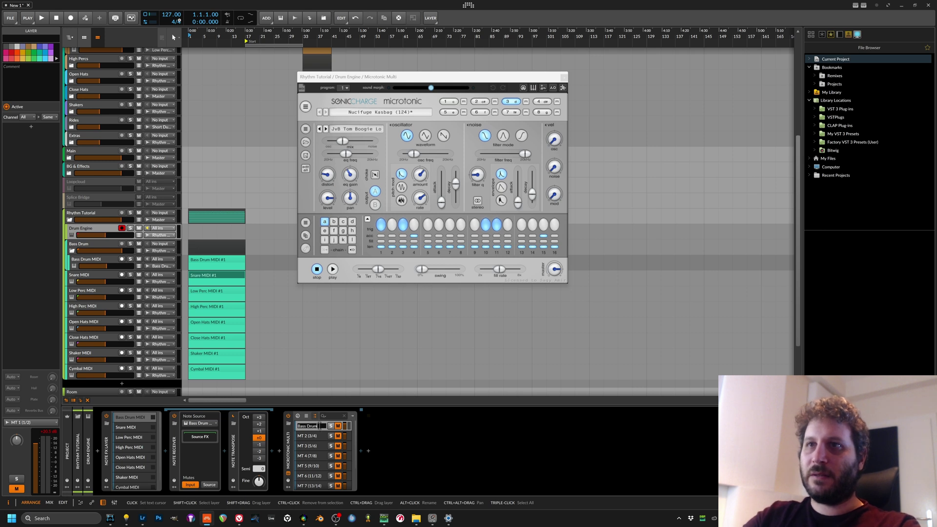
{"action": "key", "text": "Tab"}
{"action": "type", "text": "Snare"}
{"action": "key", "text": "Tab"}
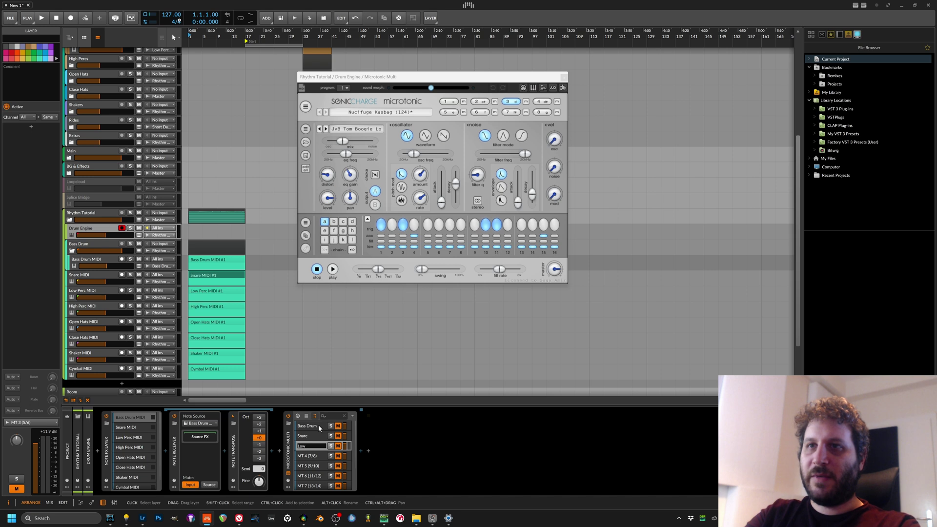
{"action": "type", "text": "Low Perc"}
{"action": "key", "text": "Tab"}
{"action": "type", "text": "High Perc"}
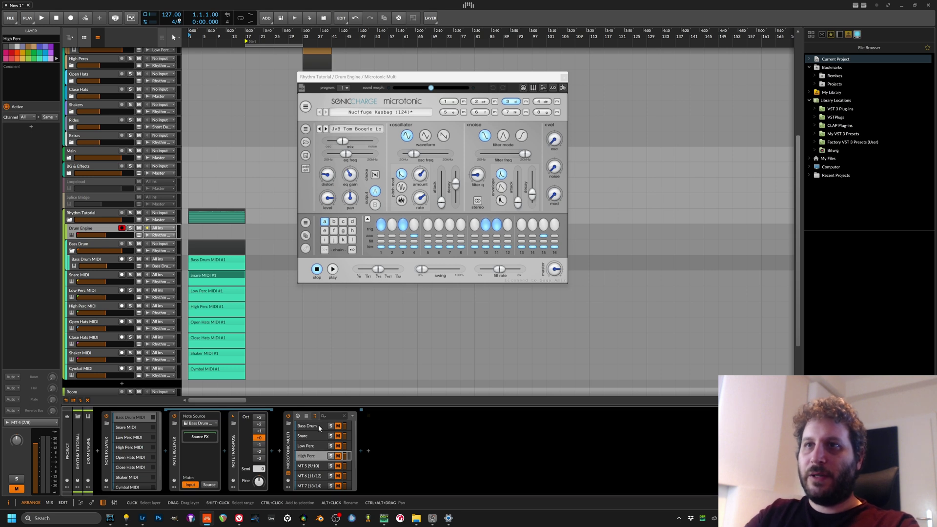
{"action": "key", "text": "Tab"}
{"action": "type", "text": "Low Perc"}
{"action": "key", "text": "Tab"}
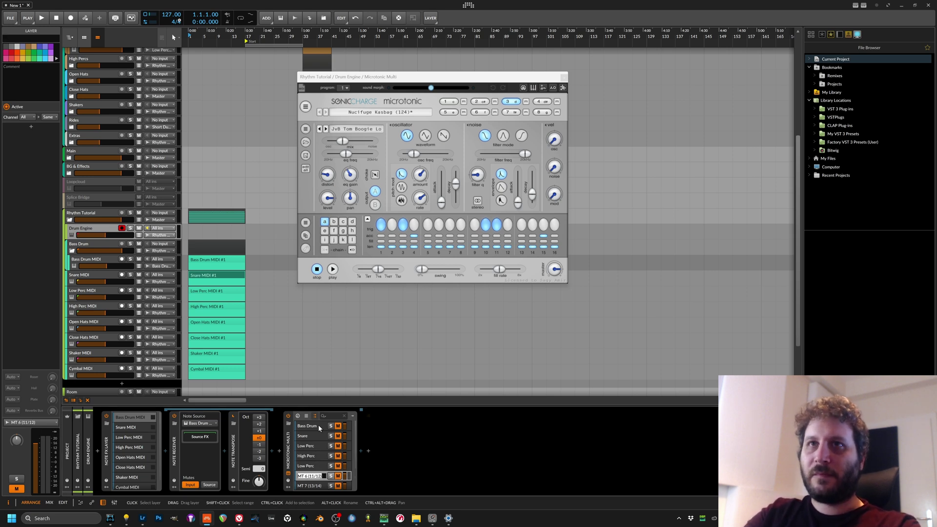
{"action": "type", "text": "c"}
{"action": "key", "text": "Return"}
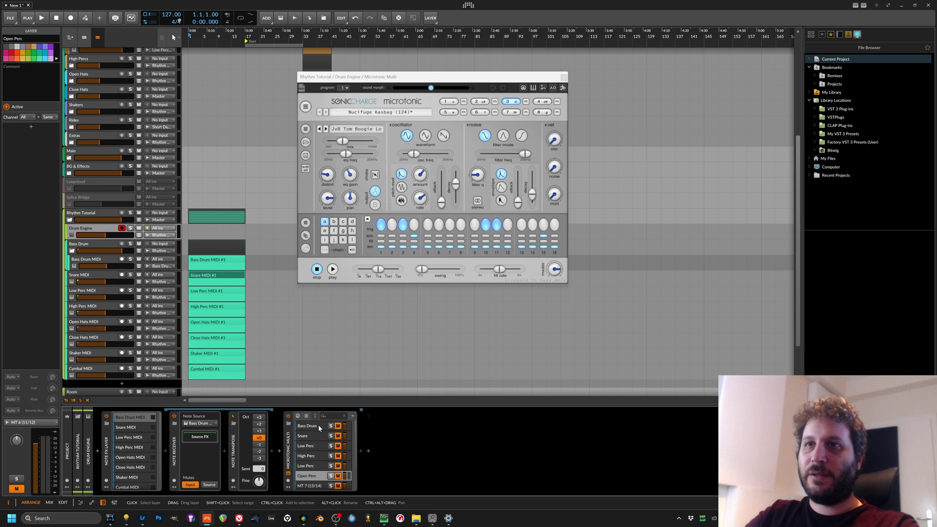
{"action": "key", "text": "Down"}
{"action": "key", "text": "ctrl+r"}
{"action": "key", "text": "Escape"}
Rename the fifth to eighth Microtonic Multi outputs as Open Hats, Closed Hats, Shaker and Cymbal
{"action": "key", "text": "Up"}
{"action": "key", "text": "Up"}
{"action": "type", "text": "Open Hats"}
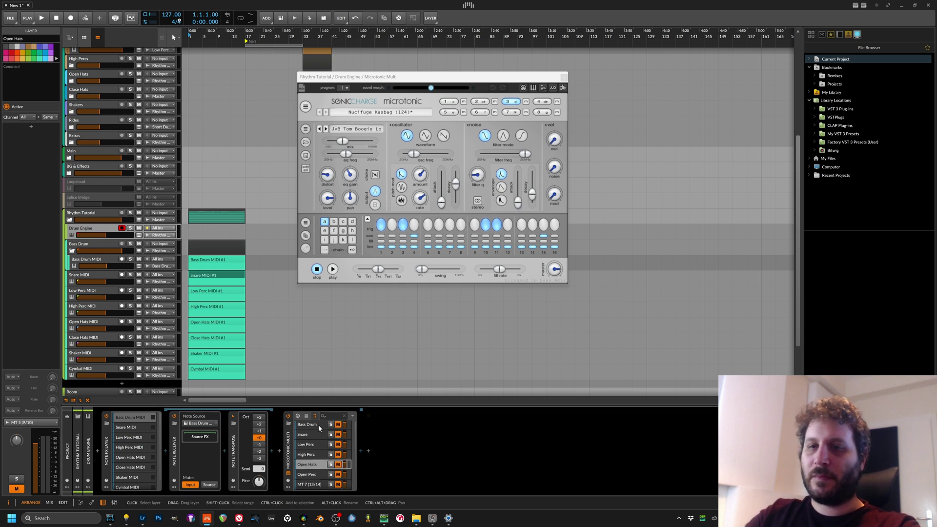
{"action": "key", "text": "Tab"}
{"action": "type", "text": "Closed Hats"}
{"action": "key", "text": "Tab"}
{"action": "type", "text": "Shaker"}
{"action": "key", "text": "Tab"}
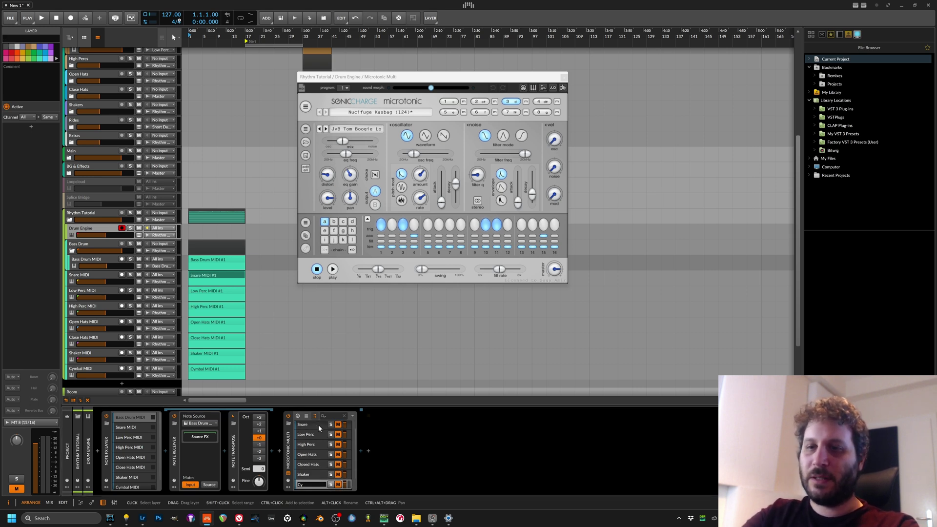
{"action": "type", "text": "Cymeal"}
{"action": "key", "text": "Tab"}
Check the drum pad names on the MIDI tracks and rename the High Perc MIDI track's pad as High Perc
{"action": "left_click", "coordinate": [94, 259]}
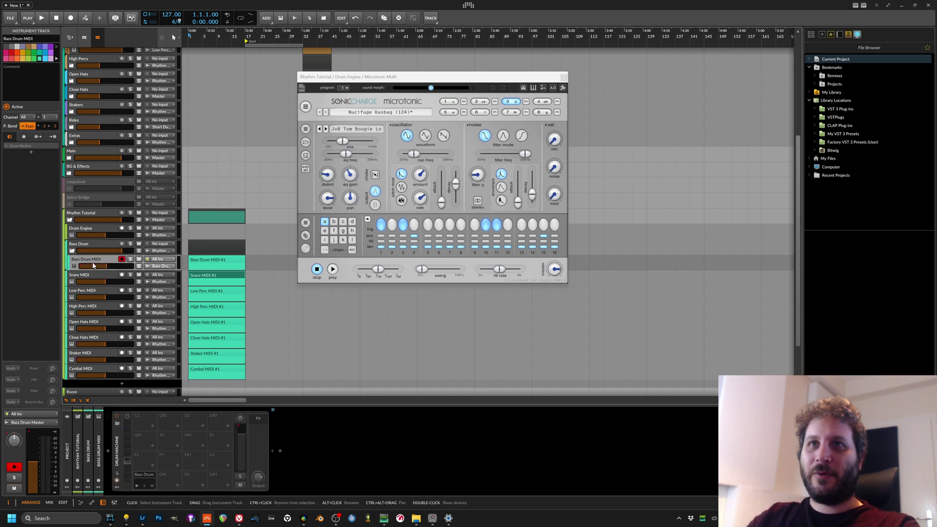
{"action": "left_click", "coordinate": [101, 244]}
{"action": "left_click", "coordinate": [88, 277]}
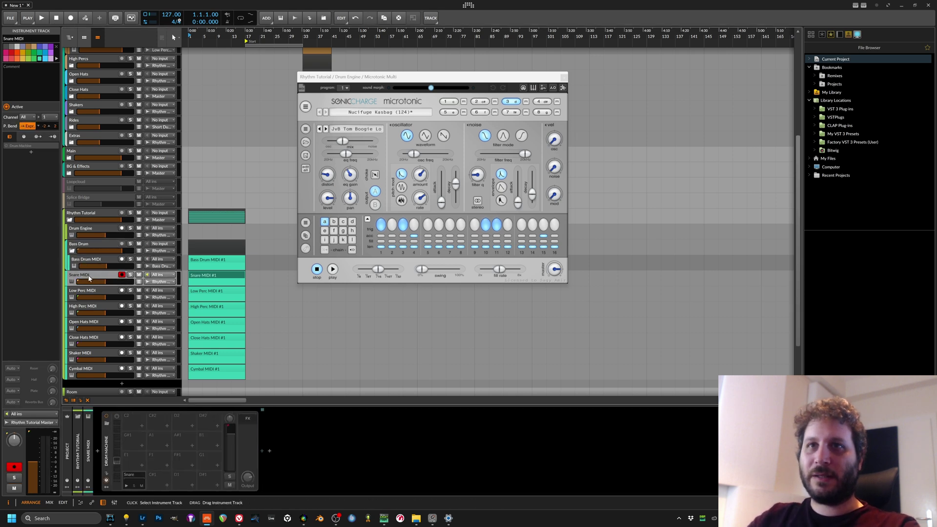
{"action": "left_click", "coordinate": [81, 292]}
{"action": "left_click", "coordinate": [80, 306]}
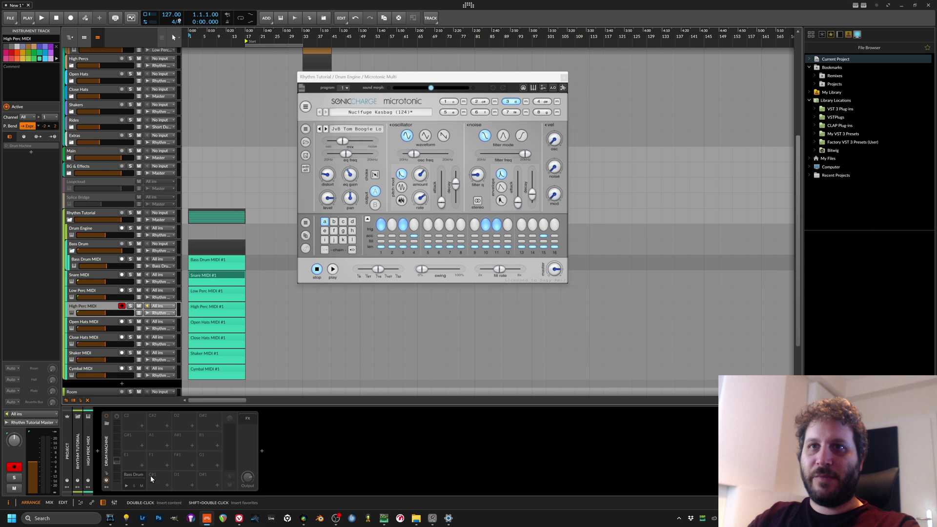
{"action": "double_click", "coordinate": [138, 473]}
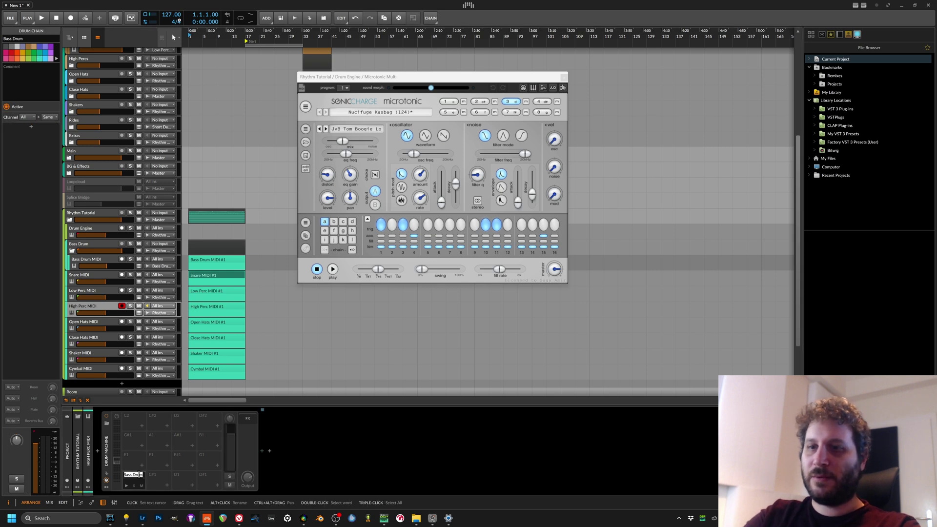
{"action": "type", "text": "High Perc"}
{"action": "key", "text": "Return"}
Rename the Open Hats MIDI track's drum pad as Open Hat, and open the Close Hats MIDI pad's name for editing
{"action": "left_click", "coordinate": [86, 322]}
{"action": "double_click", "coordinate": [136, 475]}
{"action": "type", "text": "Open Hat"}
{"action": "key", "text": "Return"}
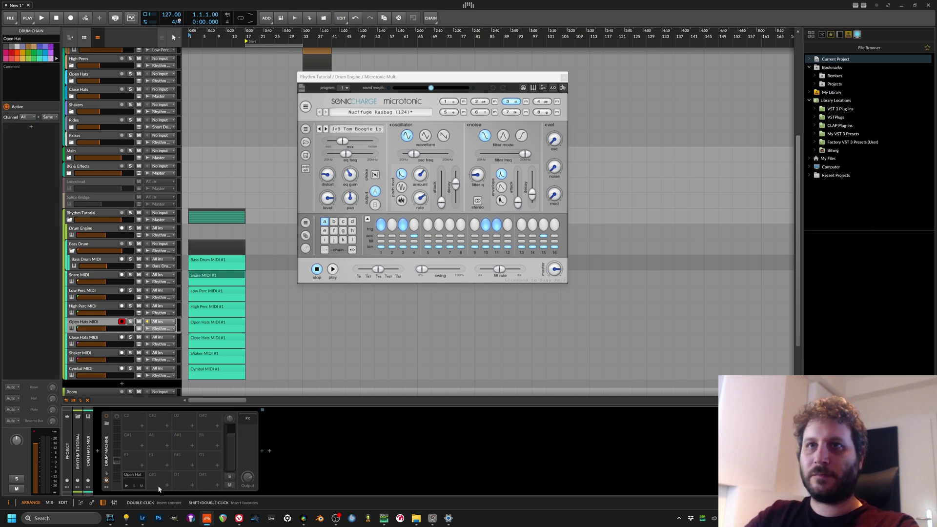
{"action": "left_click", "coordinate": [104, 336]}
{"action": "double_click", "coordinate": [133, 473]}
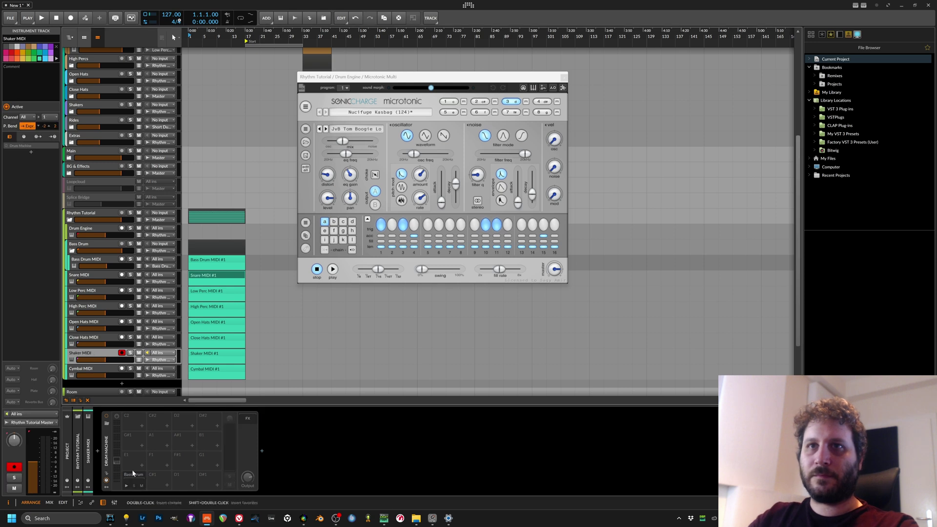
Rename the drum pad on the Shaker MIDI track as Shaker and the one on the Cymbal MIDI track as Cymbal
{"action": "double_click", "coordinate": [132, 474]}
{"action": "type", "text": "Shaker"}
{"action": "key", "text": "Return"}
{"action": "left_click", "coordinate": [80, 370]}
{"action": "double_click", "coordinate": [134, 474]}
{"action": "type", "text": "Cymbal"}
{"action": "key", "text": "Return"}
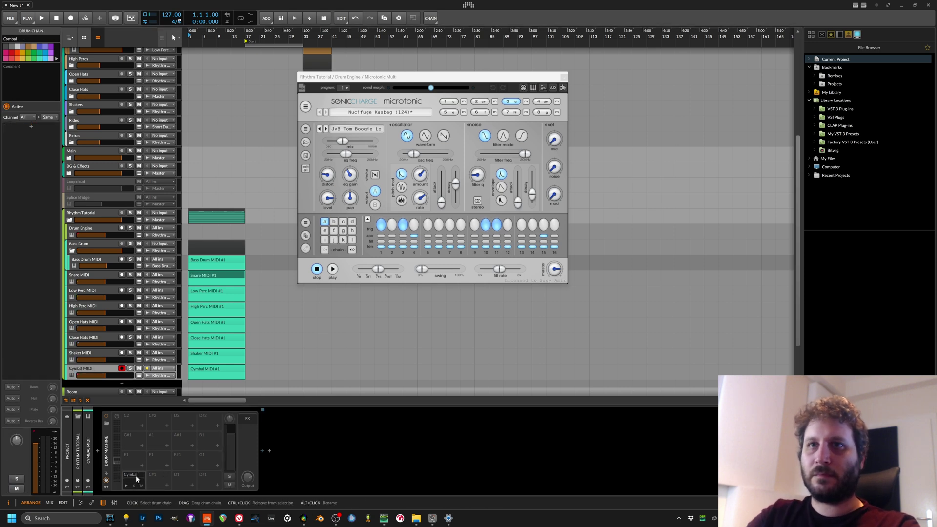
Put each remaining MIDI track, from Snare MIDI to Cymbal MIDI, into its own separate group
{"action": "left_click", "coordinate": [104, 276]}
{"action": "key", "text": "ctrl+g"}
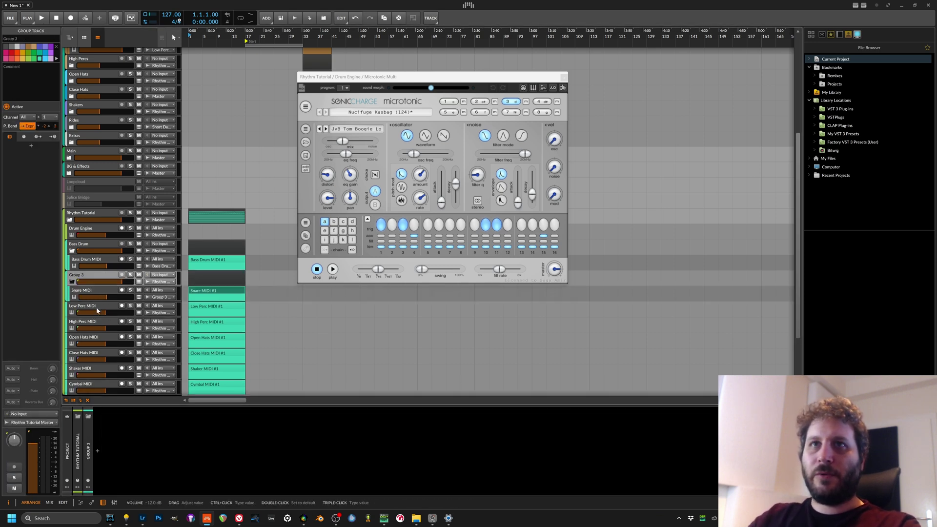
{"action": "left_click", "coordinate": [97, 308]}
{"action": "key", "text": "ctrl+g"}
{"action": "left_click", "coordinate": [96, 337]}
{"action": "key", "text": "ctrl+g"}
{"action": "left_click", "coordinate": [92, 368]}
{"action": "key", "text": "ctrl+g"}
{"action": "scroll", "coordinate": [95, 339], "scroll_direction": "down", "scroll_amount": 3}
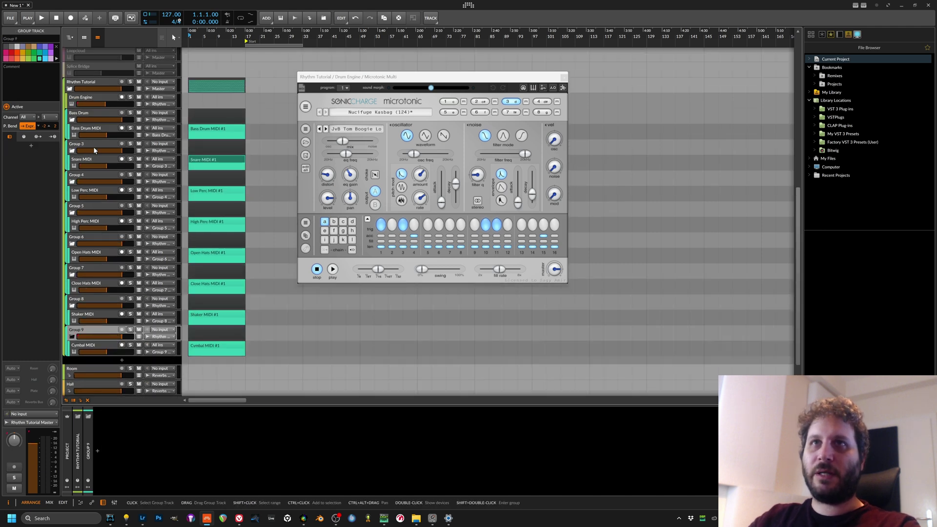
Lower the Bass Drum group's volume to -15 dB with the group folded, then unfold it and select its arranger clip
{"action": "left_click", "coordinate": [101, 114]}
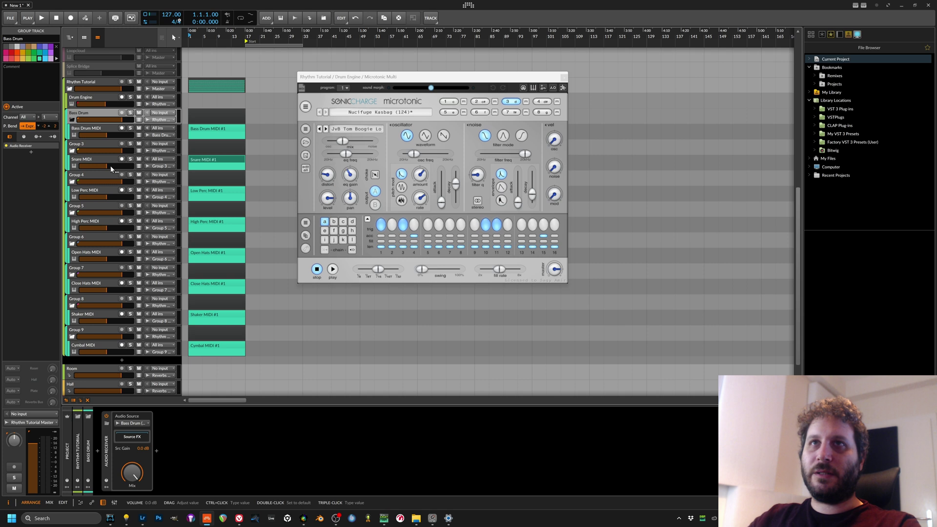
{"action": "left_click", "coordinate": [72, 120]}
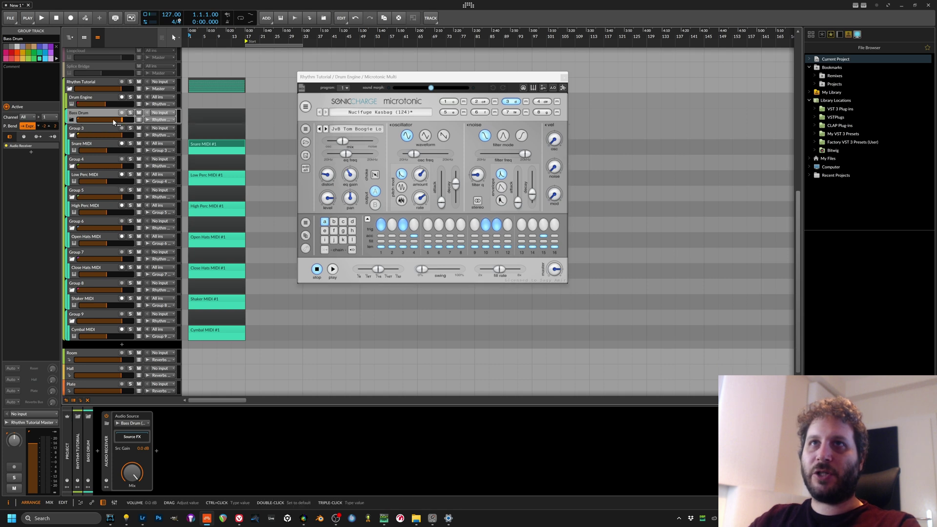
{"action": "left_click_drag", "start_coordinate": [113, 121], "coordinate": [108, 122]}
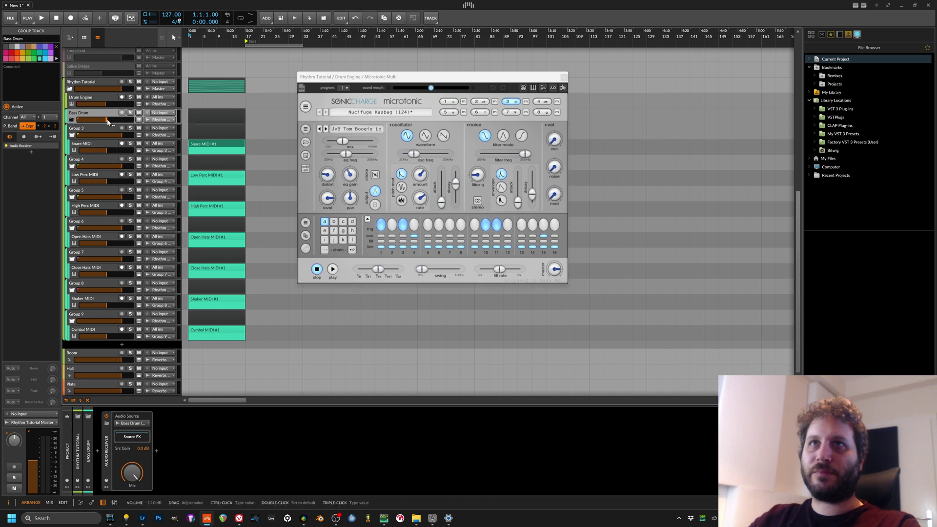
{"action": "left_click", "coordinate": [72, 120]}
{"action": "left_click", "coordinate": [227, 114]}
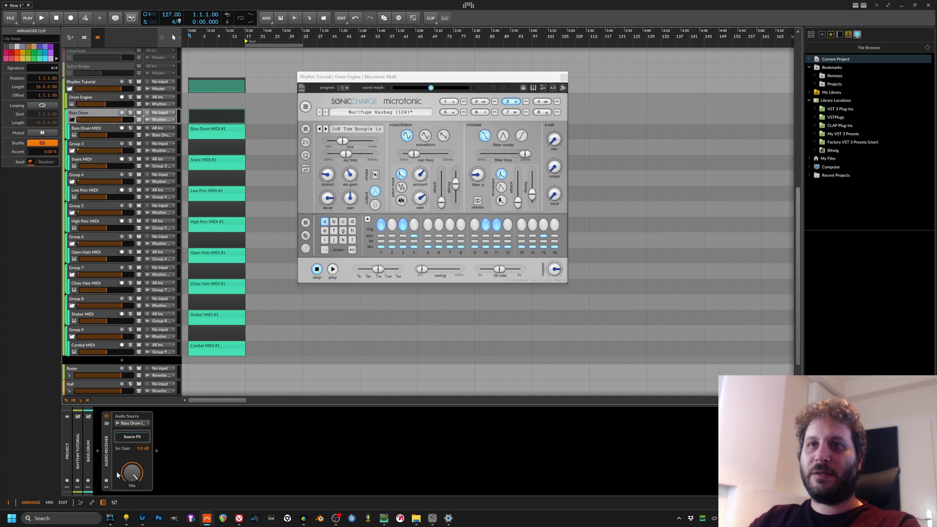
Examine the notes of the Bass Drum MIDI clip, and those of all eight drum clips together, in the drum editor
{"action": "left_click", "coordinate": [83, 503]}
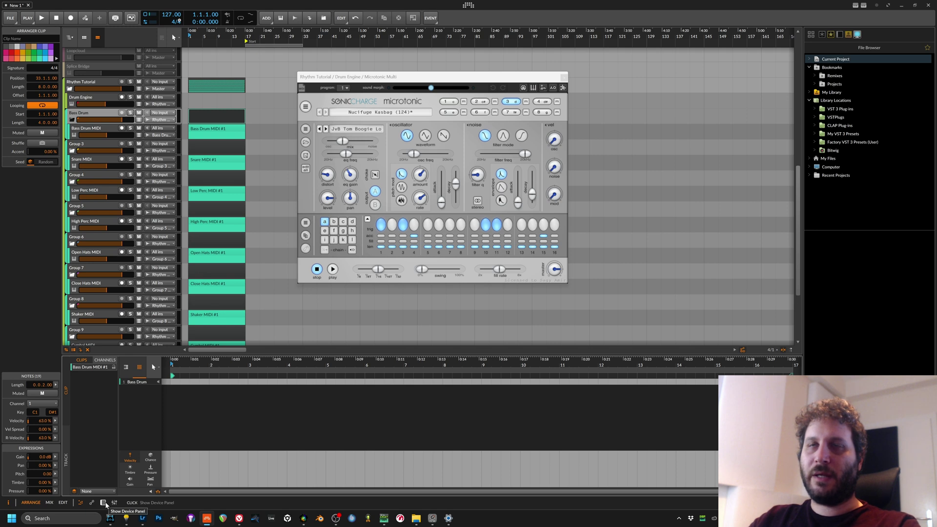
{"action": "left_click", "coordinate": [104, 502]}
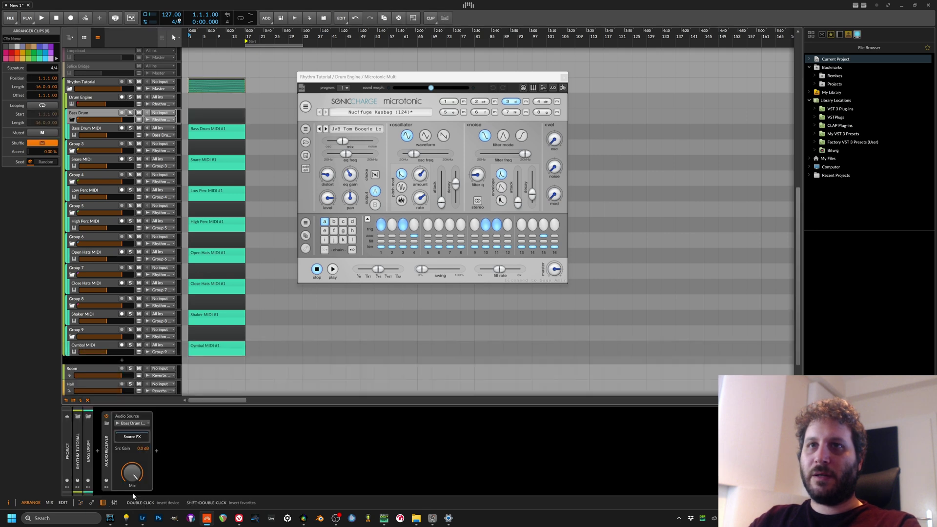
{"action": "left_click", "coordinate": [80, 503]}
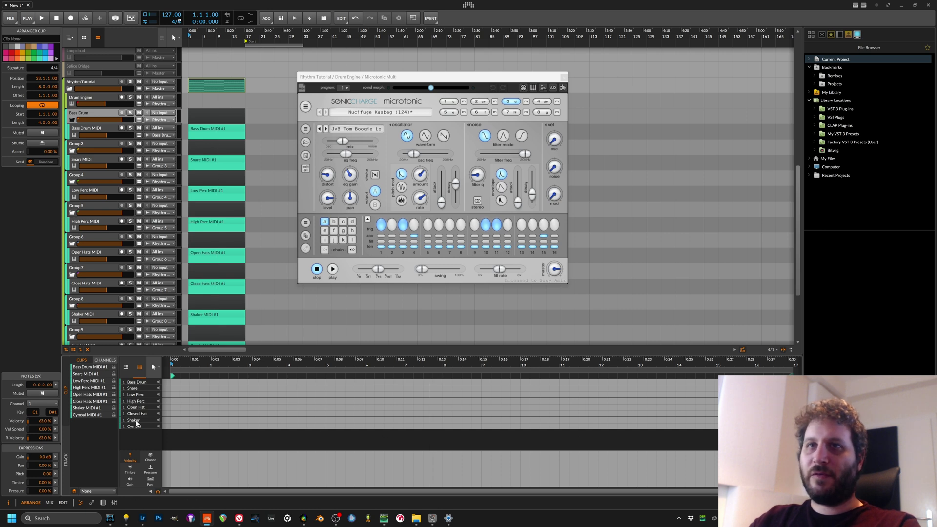
Copy the Bass Drum group's Audio Receiver to Group 3 and set its source to Snare (PRE) from the Drum Engine's Microtonic Multi chains
{"action": "left_click", "coordinate": [98, 113]}
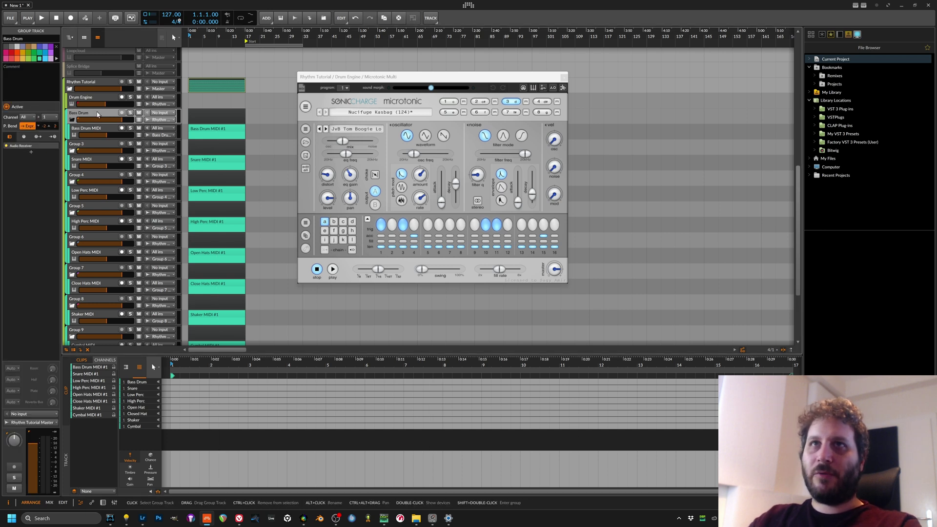
{"action": "left_click", "coordinate": [103, 503]}
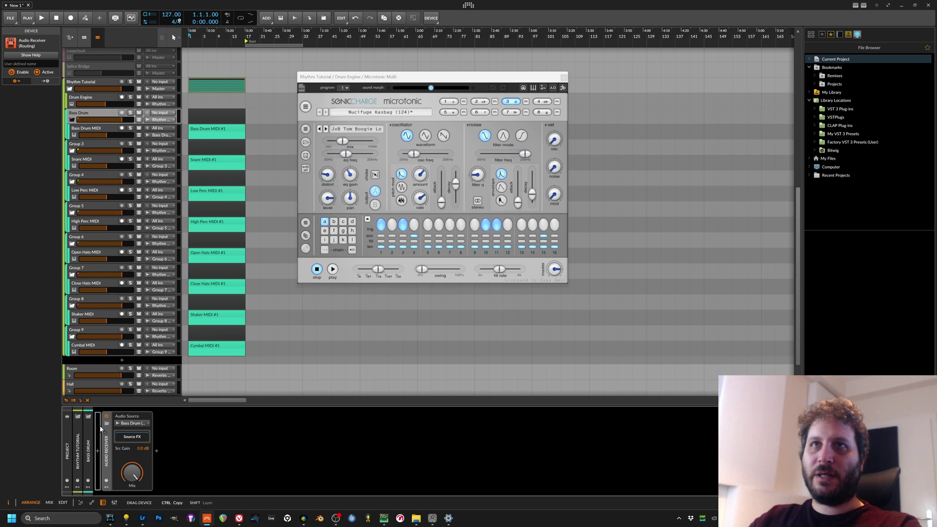
{"action": "left_click_drag", "start_coordinate": [107, 452], "coordinate": [98, 148]}
{"action": "left_click", "coordinate": [136, 423]}
{"action": "mouse_move", "coordinate": [147, 379]}
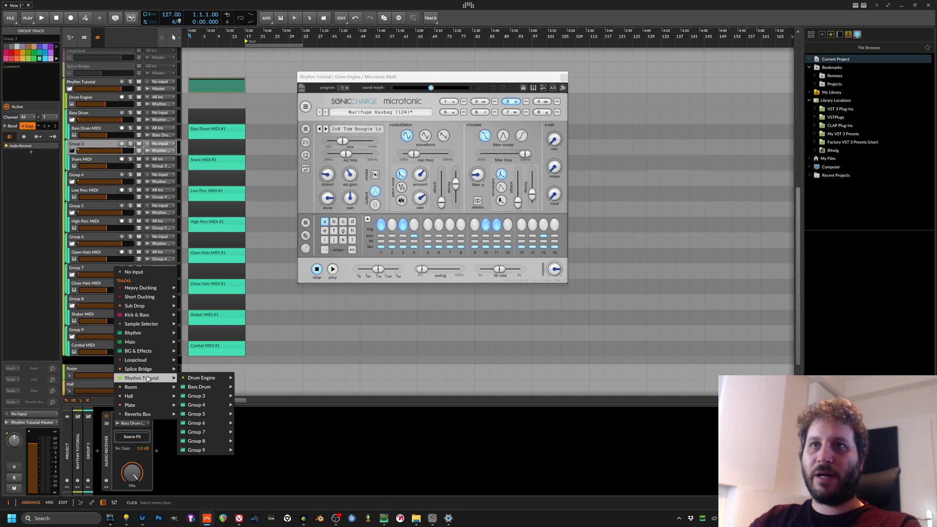
{"action": "mouse_move", "coordinate": [207, 378]}
{"action": "mouse_move", "coordinate": [291, 423]}
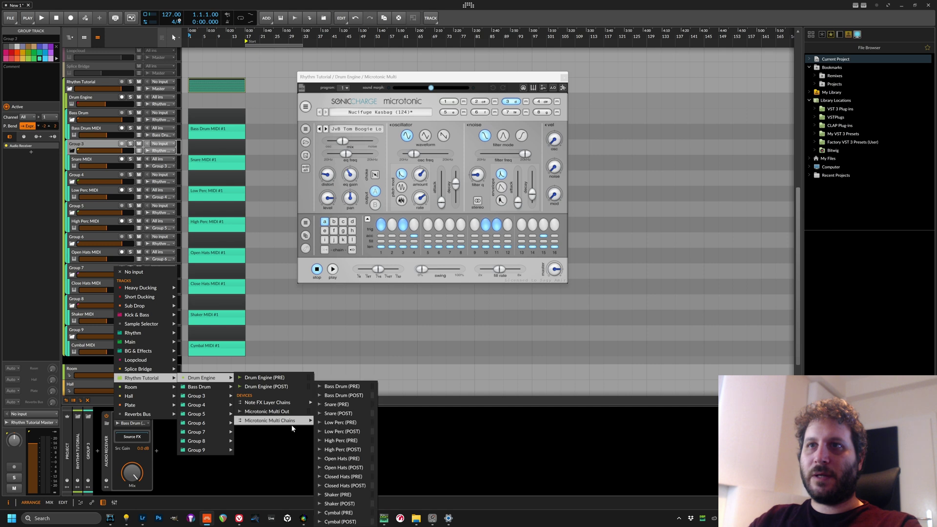
{"action": "left_click", "coordinate": [350, 408]}
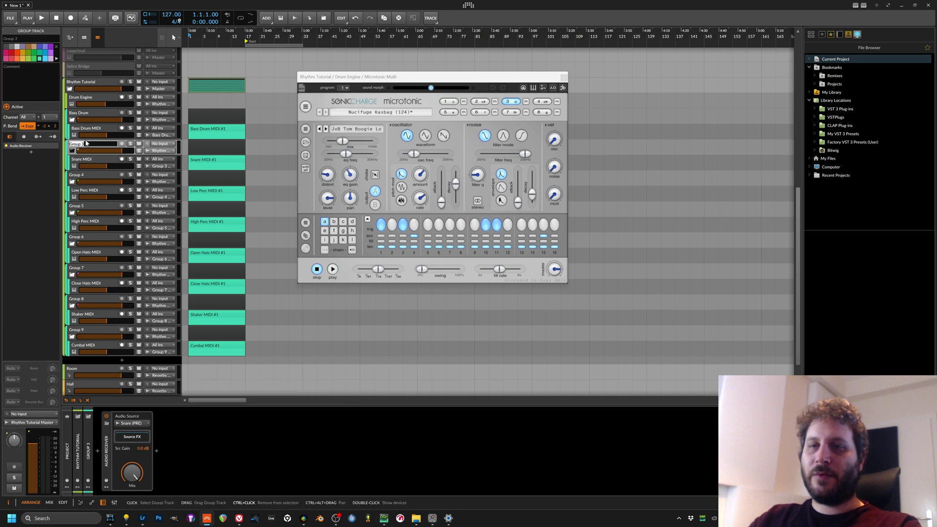
Rename Groups 3 to 9 in order as Snare, Low Perc, High Perc, Open Hat, Closed Hat, Shaker and Cymbal
{"action": "type", "text": "Snare"}
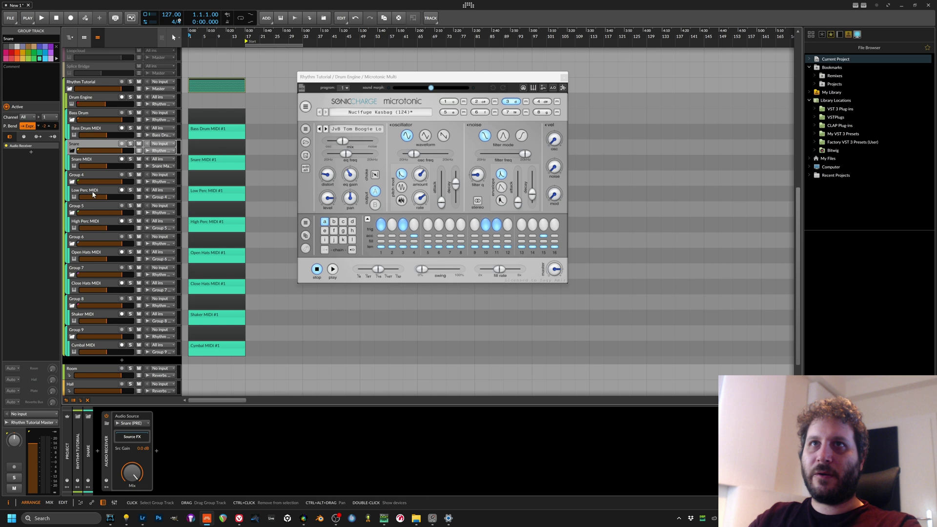
{"action": "key", "text": "Tab"}
{"action": "type", "text": "Low Perc"}
{"action": "key", "text": "Tab"}
{"action": "type", "text": "High"}
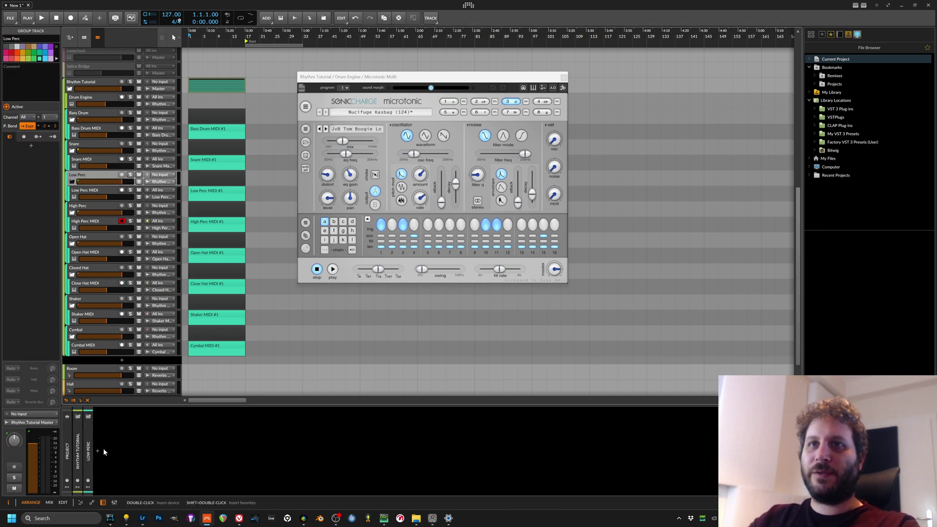
Add an Audio Receiver to the Low Perc group and set its source to the Drum Engine's Low Perc chain
{"action": "double_click", "coordinate": [104, 449]}
{"action": "left_click", "coordinate": [234, 199]}
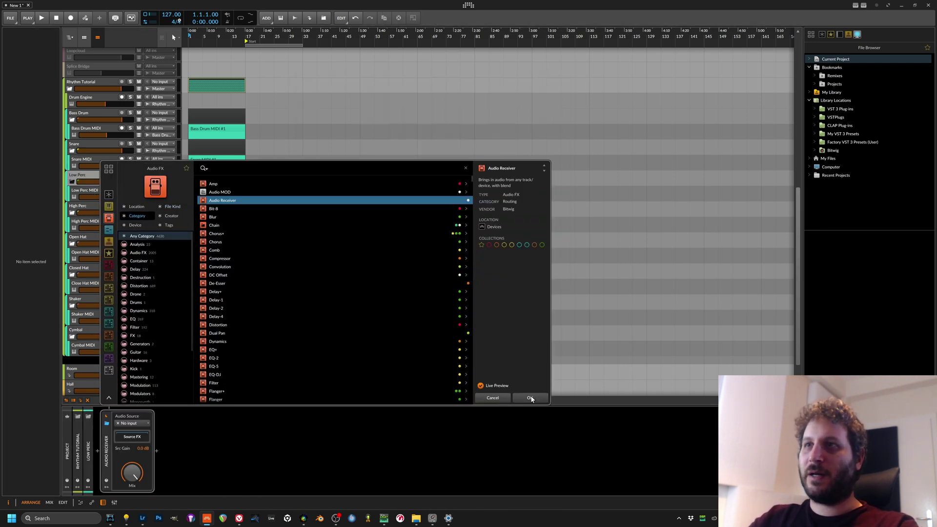
{"action": "left_click", "coordinate": [530, 397]}
{"action": "left_click", "coordinate": [143, 423]}
{"action": "mouse_move", "coordinate": [147, 378]}
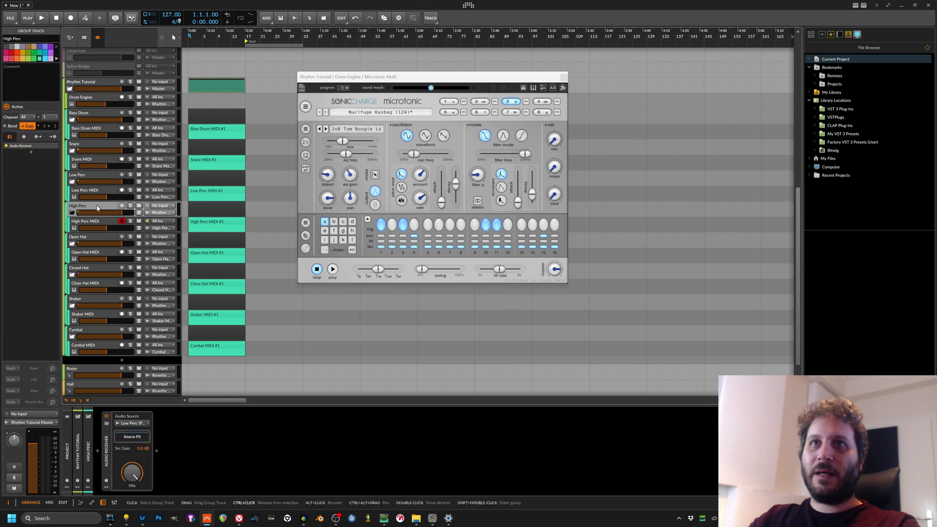
Copy the Audio Receiver to the High Perc and Open Hat groups, sourcing them from the High Perc and Open Hats (PRE) chains respectively
{"action": "left_click", "coordinate": [132, 423]}
{"action": "mouse_move", "coordinate": [201, 378]}
{"action": "mouse_move", "coordinate": [272, 421]}
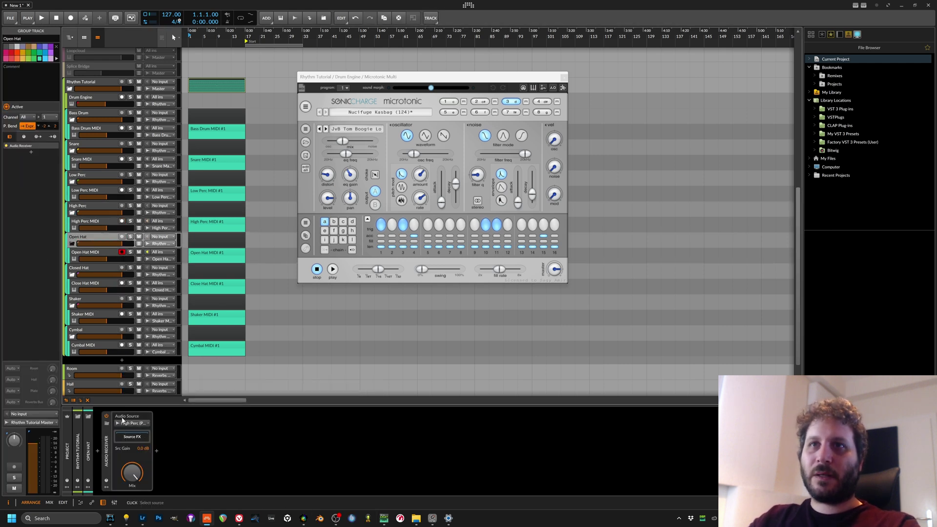
{"action": "left_click", "coordinate": [131, 423]}
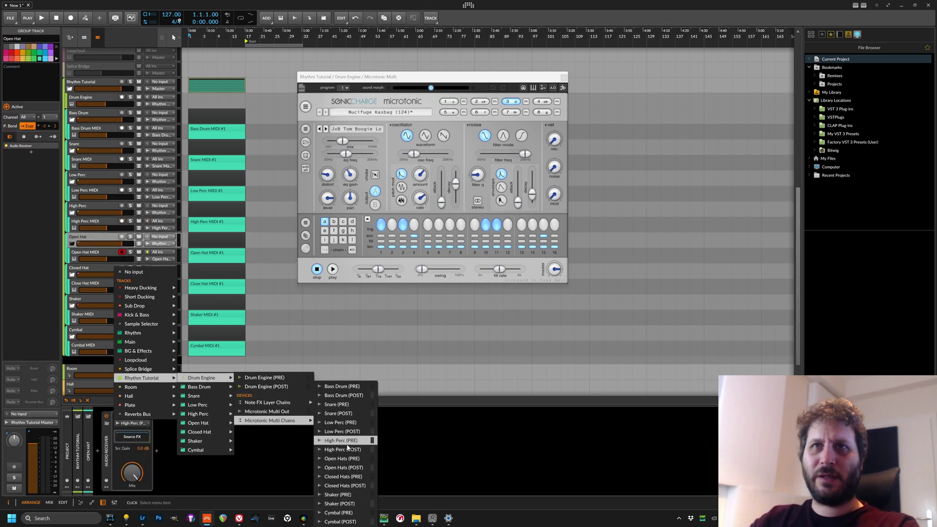
{"action": "left_click", "coordinate": [342, 458]}
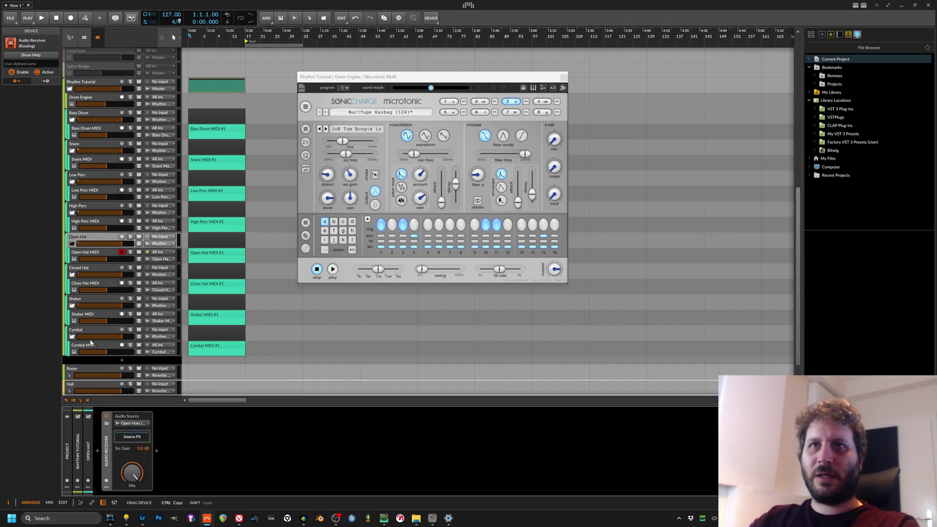
Copy the Audio Receiver to the Closed Hat group and set its source to the Drum Engine's Closed Hats chain
{"action": "left_click", "coordinate": [78, 268]}
{"action": "left_click", "coordinate": [132, 423]}
{"action": "mouse_move", "coordinate": [142, 378]}
{"action": "mouse_move", "coordinate": [202, 377]}
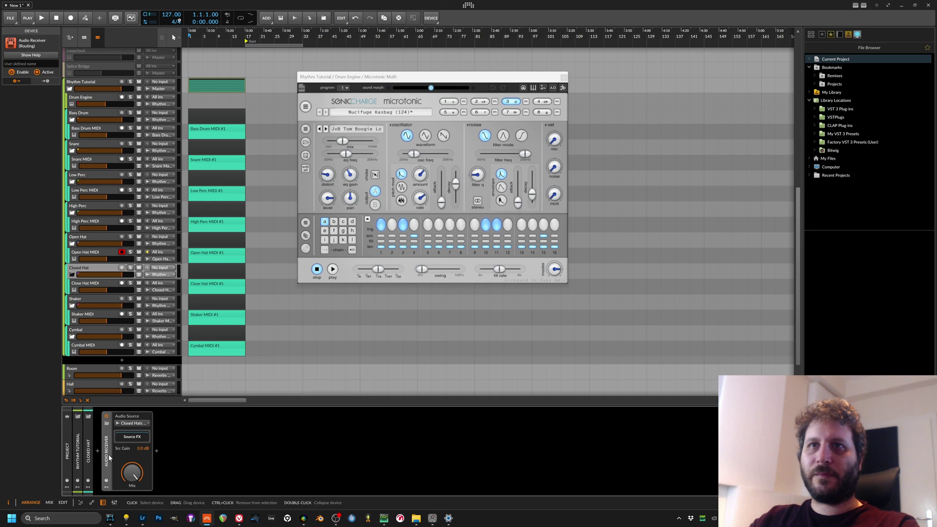
Copy the Audio Receiver to the Shaker and Cymbal groups, with Shaker (PRE) and Cymbal (PRE) as their respective sources
{"action": "left_click", "coordinate": [78, 298]}
{"action": "left_click", "coordinate": [132, 423]}
{"action": "mouse_move", "coordinate": [142, 378]}
{"action": "mouse_move", "coordinate": [202, 377]}
{"action": "left_click", "coordinate": [264, 440]}
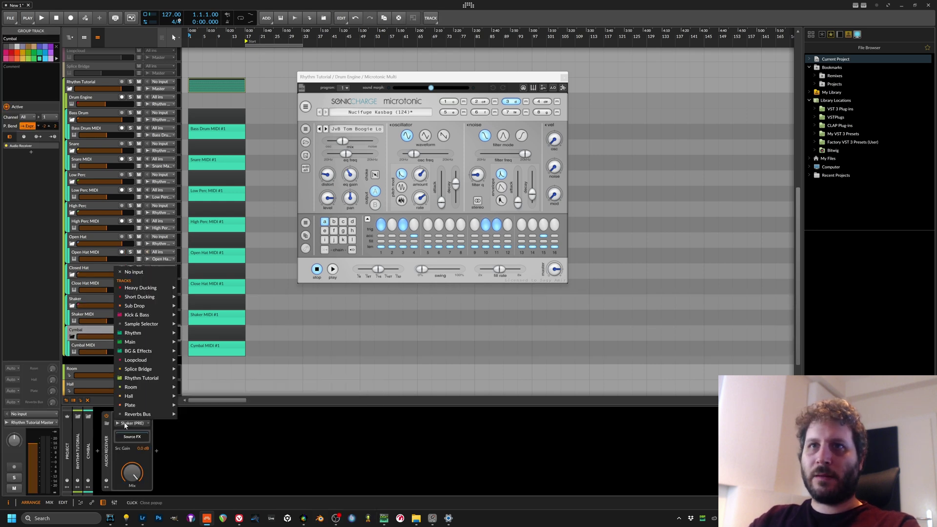
{"action": "mouse_move", "coordinate": [141, 377]}
{"action": "mouse_move", "coordinate": [202, 378]}
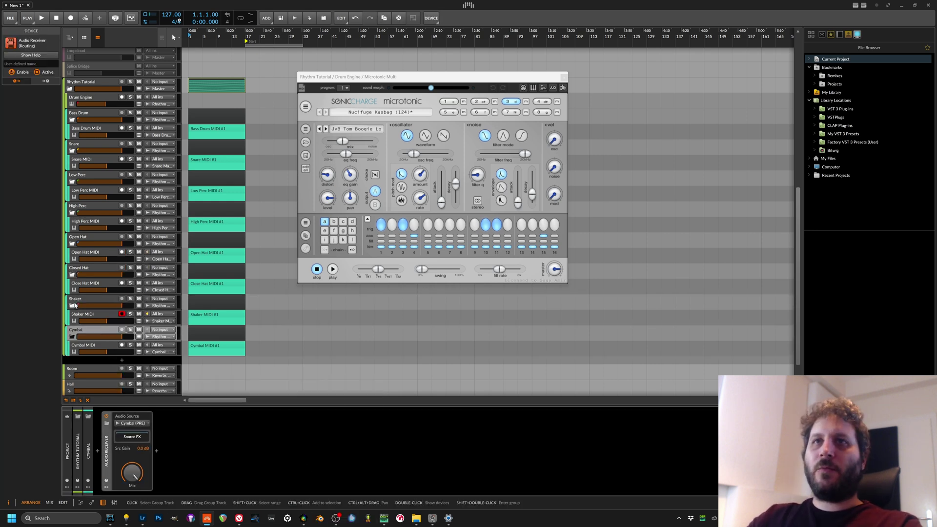
Colour the Bass Drum group and its MIDI track red, and the Snare group and its MIDI track orange
{"action": "left_click", "coordinate": [80, 144]}
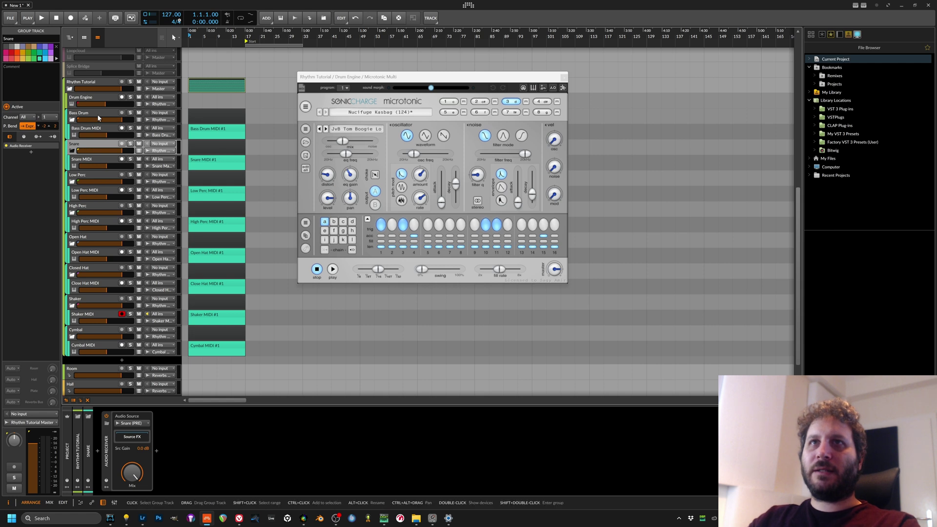
{"action": "left_click", "coordinate": [97, 114]}
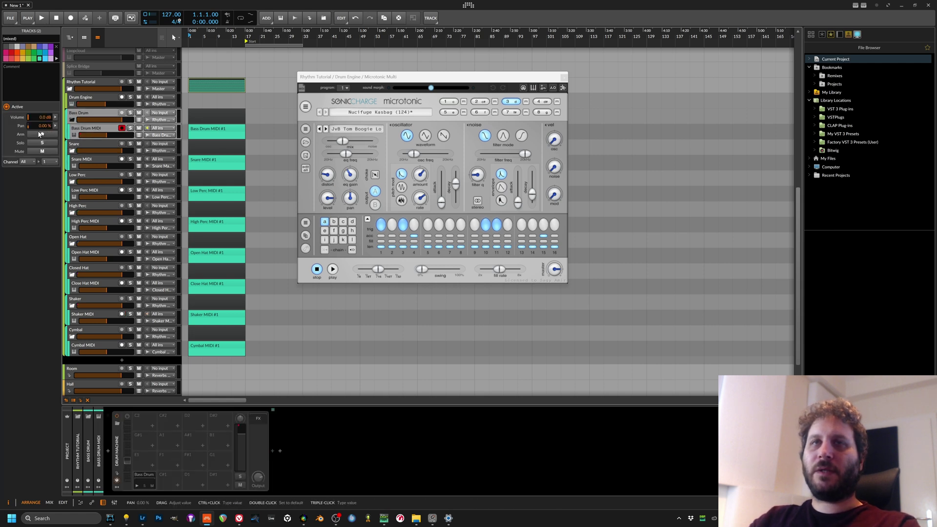
{"action": "left_click", "coordinate": [12, 52]}
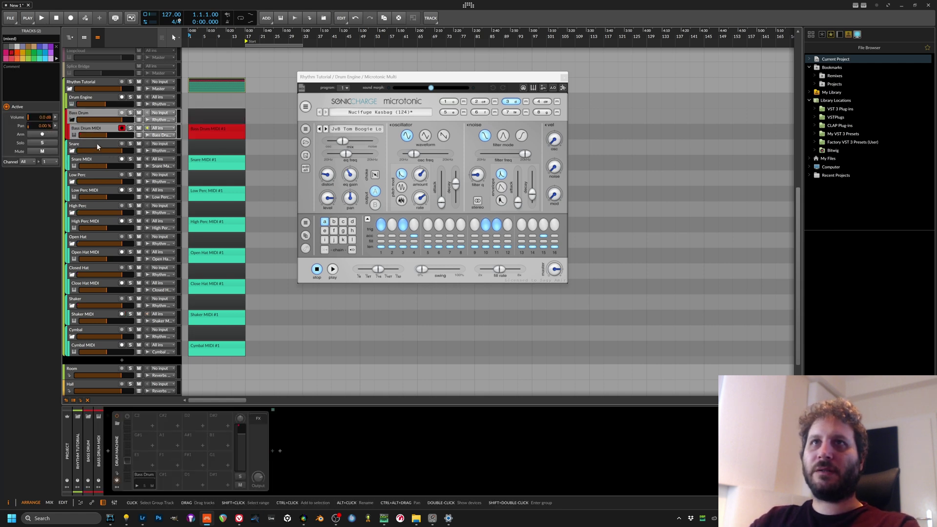
{"action": "left_click", "coordinate": [96, 143]}
{"action": "left_click", "coordinate": [17, 53]}
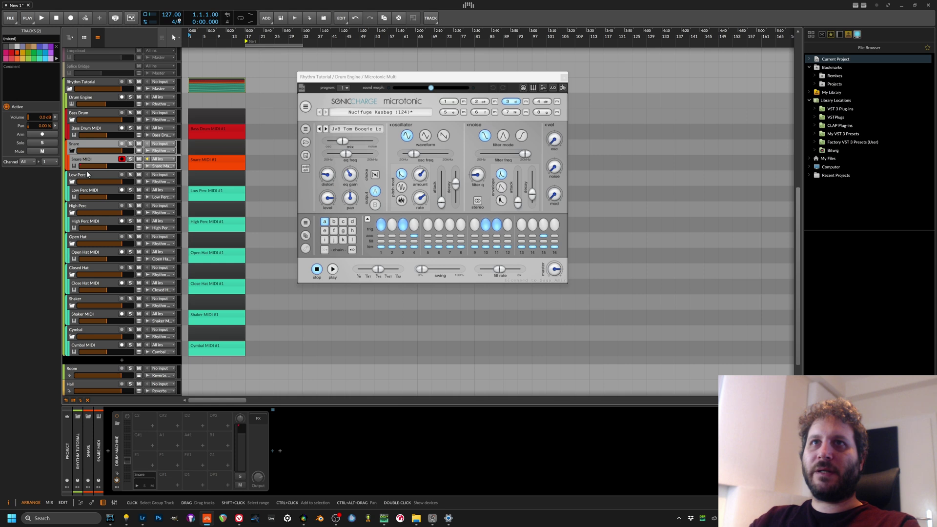
Colour the Low Perc group and its MIDI track brown, and the High Perc group and its MIDI track tan
{"action": "left_click", "coordinate": [87, 173]}
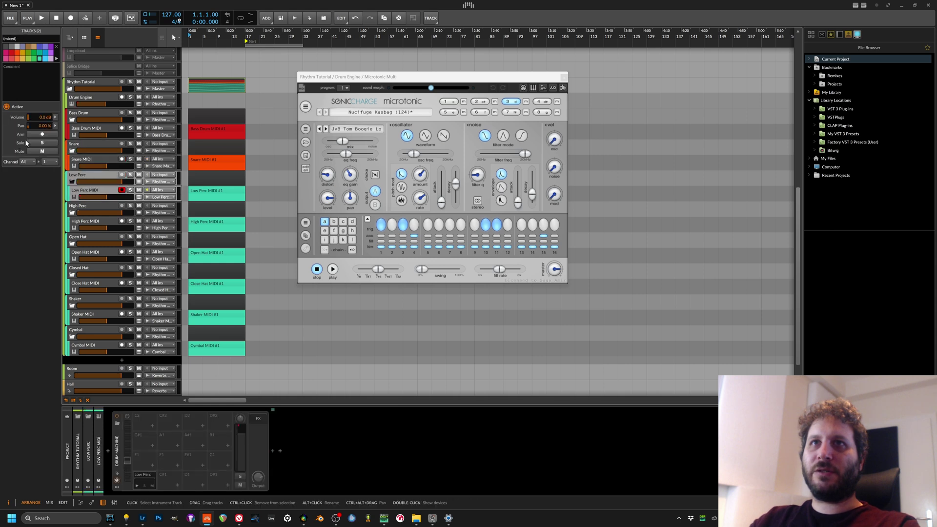
{"action": "left_click", "coordinate": [28, 47]}
{"action": "left_click", "coordinate": [102, 215]}
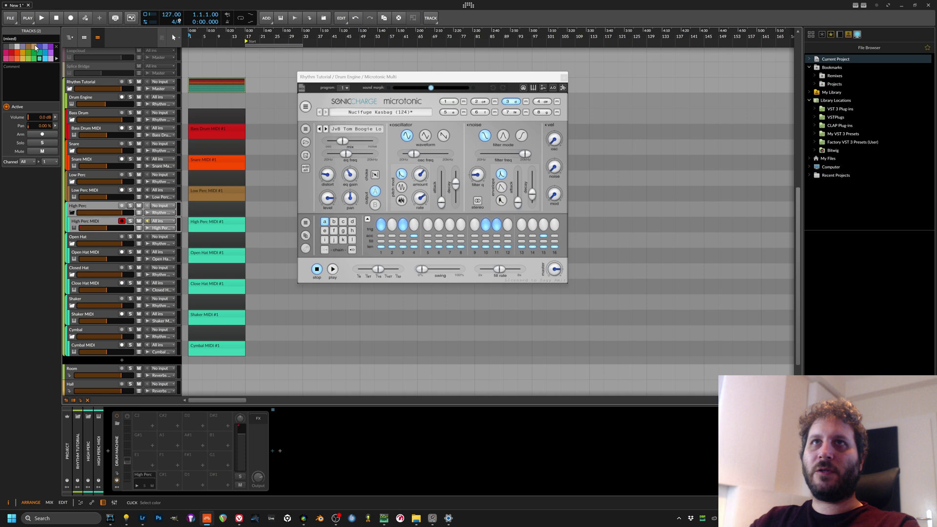
{"action": "left_click", "coordinate": [35, 47]}
Colour the Open Hat group and its MIDI track blue, and the Closed Hat group and its MIDI track light blue
{"action": "left_click", "coordinate": [102, 238]}
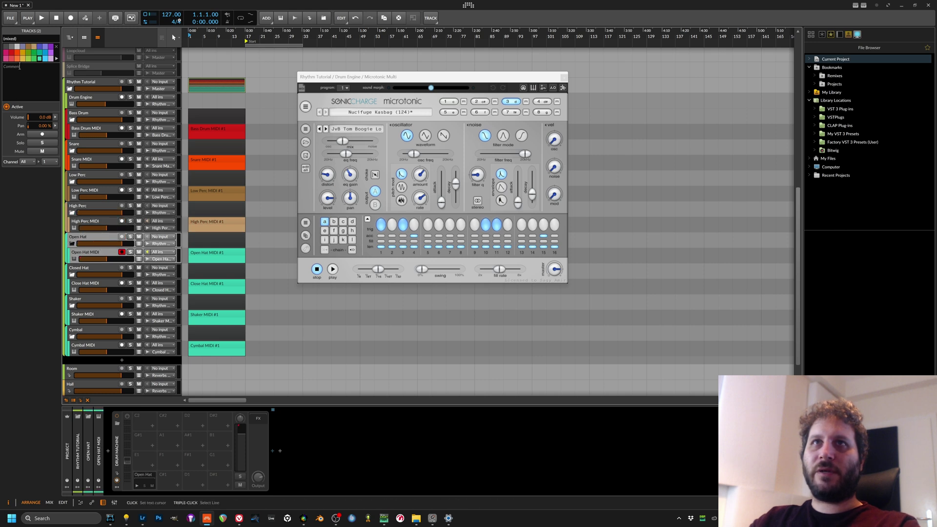
{"action": "left_click", "coordinate": [43, 49]}
{"action": "left_click", "coordinate": [90, 274]}
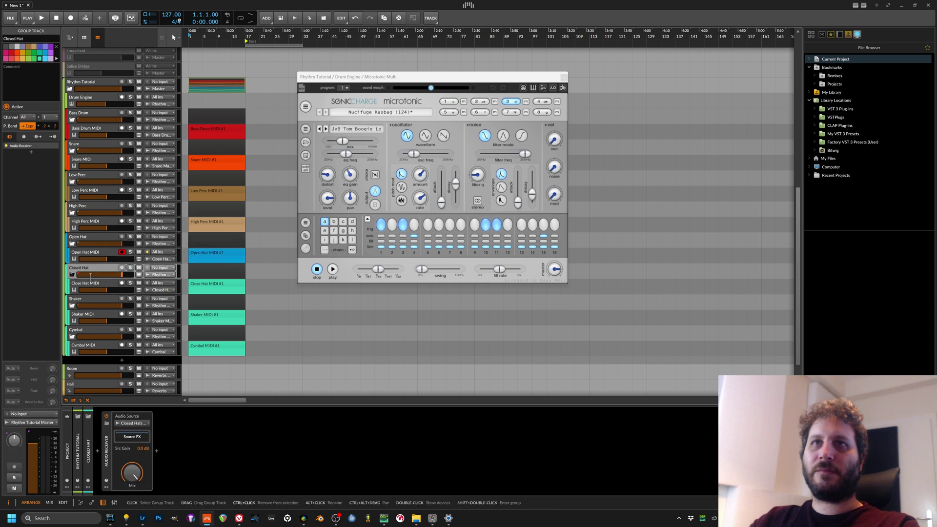
{"action": "left_click", "coordinate": [90, 285], "text": "shift"}
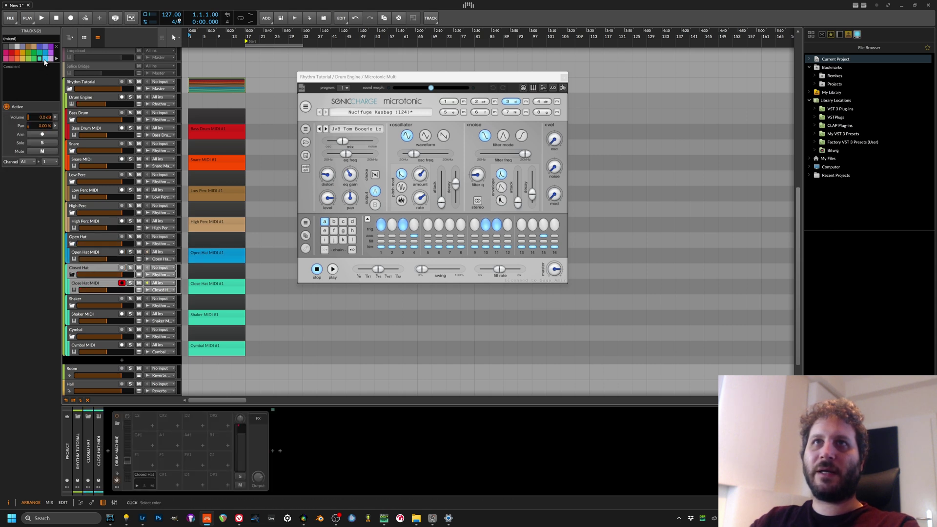
{"action": "left_click", "coordinate": [45, 59]}
Colour the Shaker group and its MIDI track purple, and the Cymbal group and its MIDI track light purple
{"action": "left_click", "coordinate": [90, 300]}
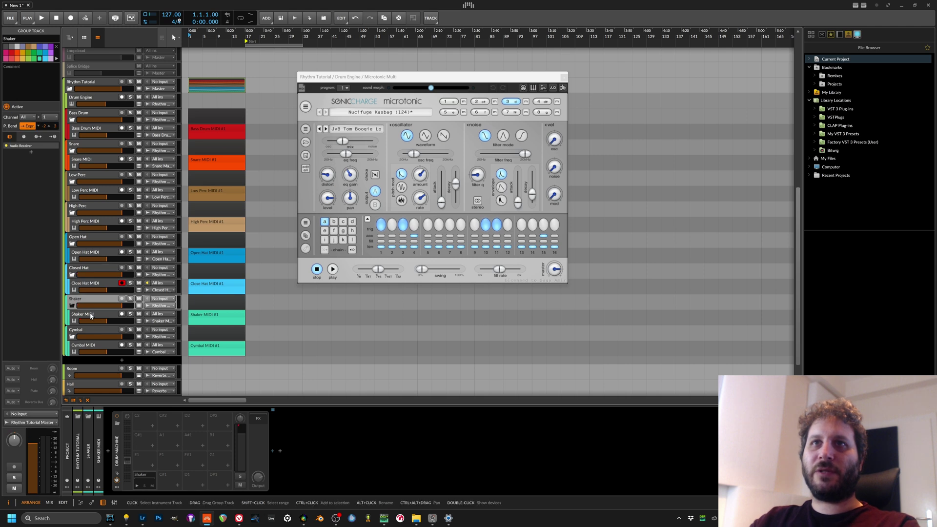
{"action": "left_click", "coordinate": [90, 314], "text": "shift"}
{"action": "left_click", "coordinate": [51, 52]}
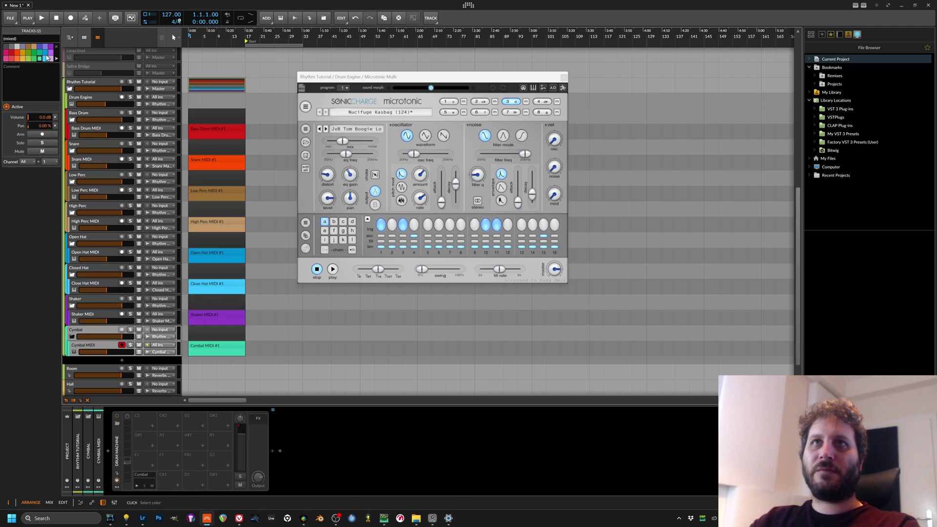
{"action": "left_click", "coordinate": [50, 58]}
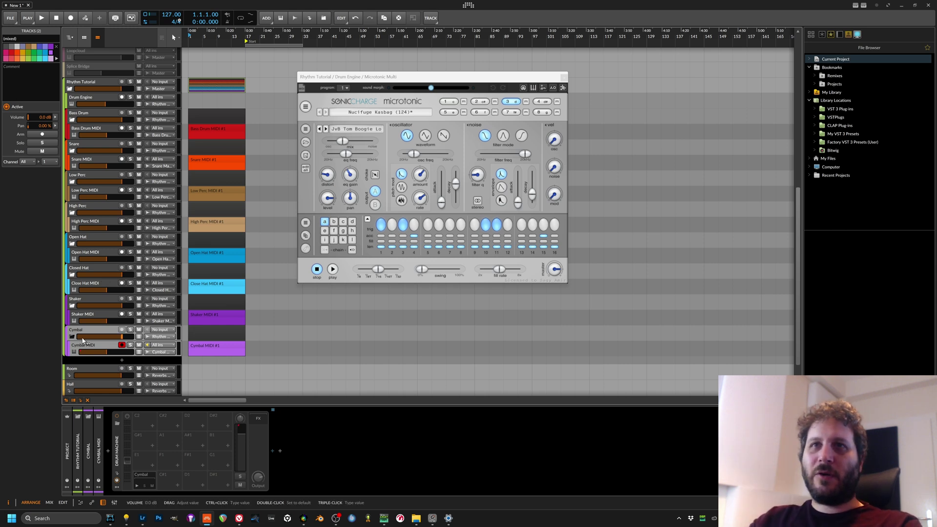
Recolour the Rhythm Tutorial group and its Drum Engine track green
{"action": "left_click", "coordinate": [100, 82]}
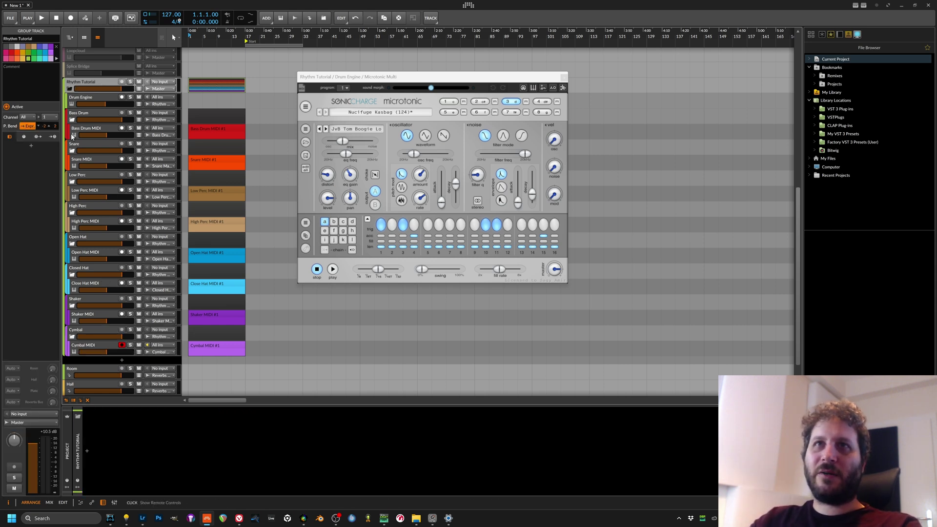
{"action": "key", "text": "Down"}
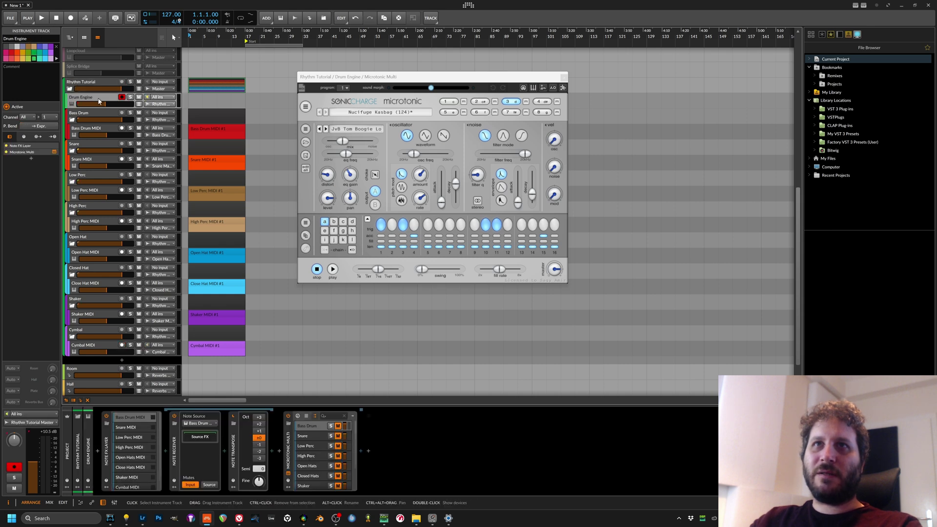
{"action": "key", "text": "Up"}
Move all the drum clips together on the Rhythm Tutorial group's lane so they start at bar 17
{"action": "left_click", "coordinate": [218, 118]}
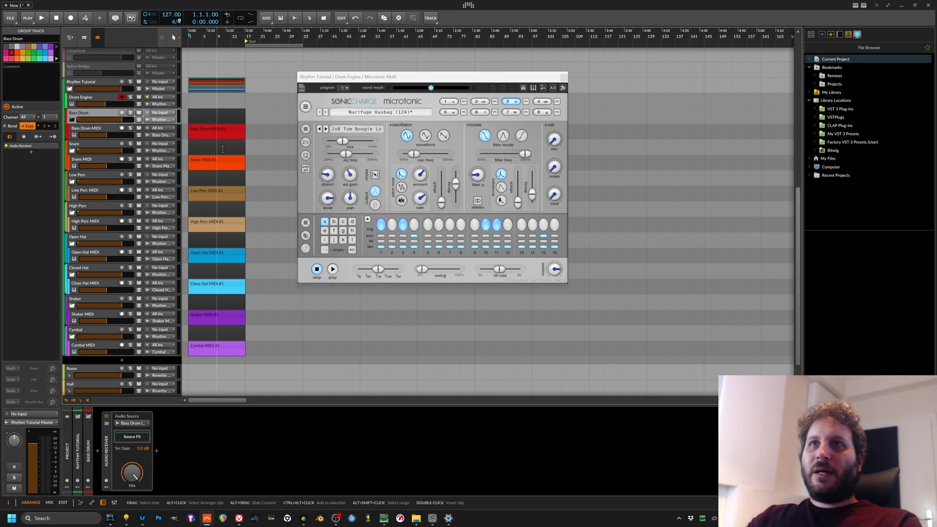
{"action": "left_click", "coordinate": [207, 129]}
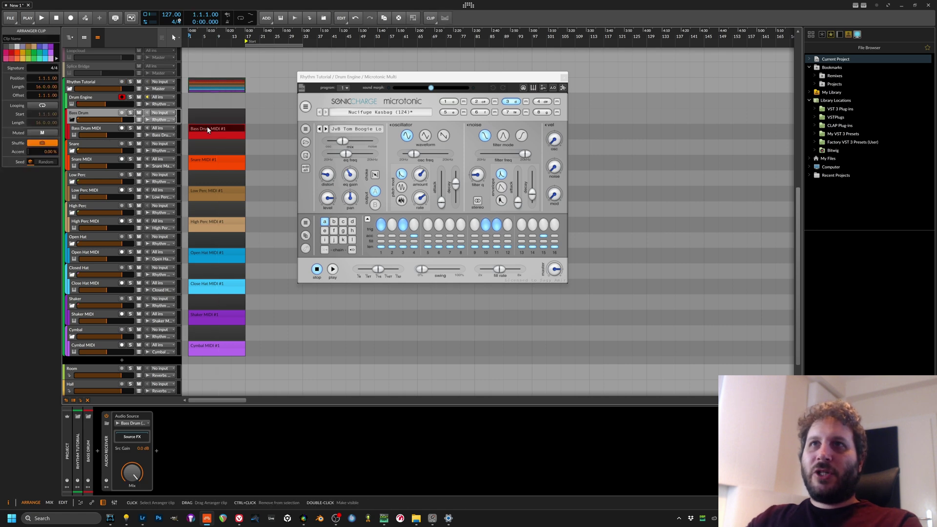
{"action": "left_click_drag", "start_coordinate": [210, 86], "coordinate": [267, 90]}
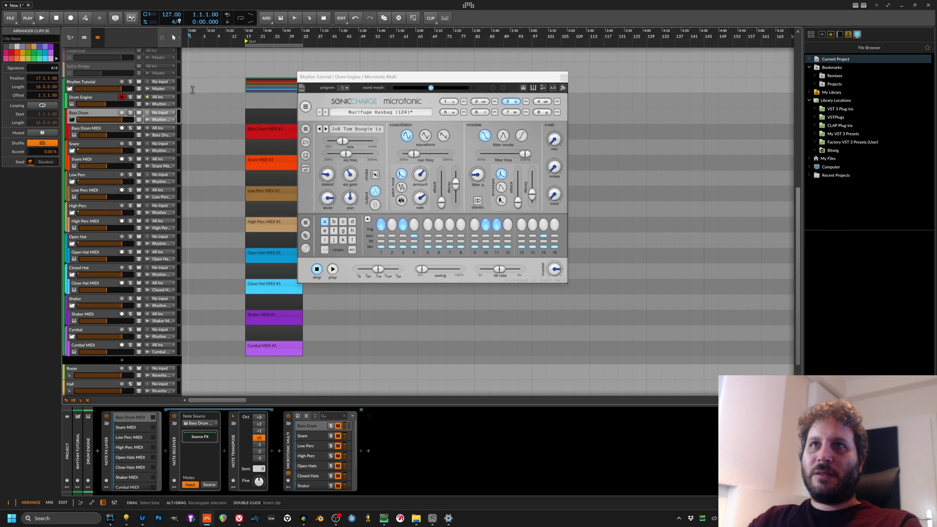
{"action": "double_click", "coordinate": [192, 90]}
{"action": "left_click_drag", "start_coordinate": [192, 90], "coordinate": [229, 114]}
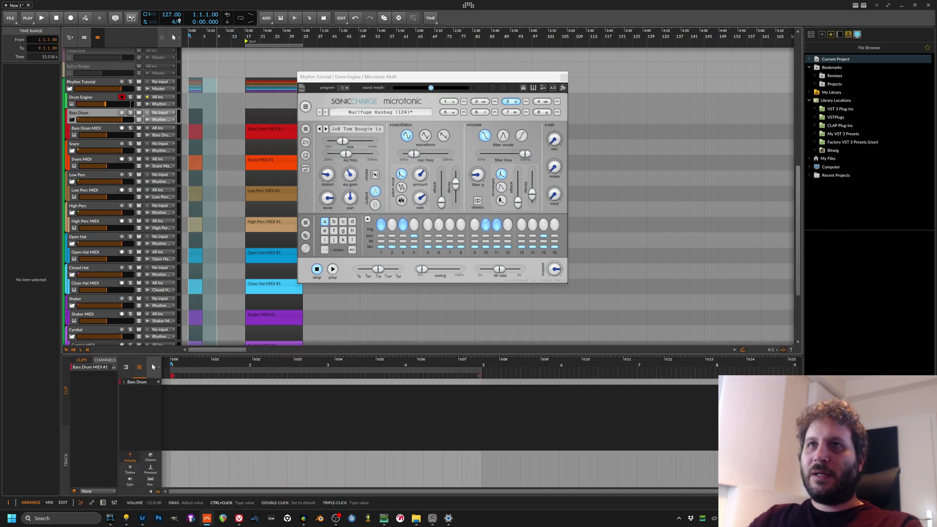
{"action": "key", "text": "ctrl+v"}
{"action": "left_click", "coordinate": [205, 101]}
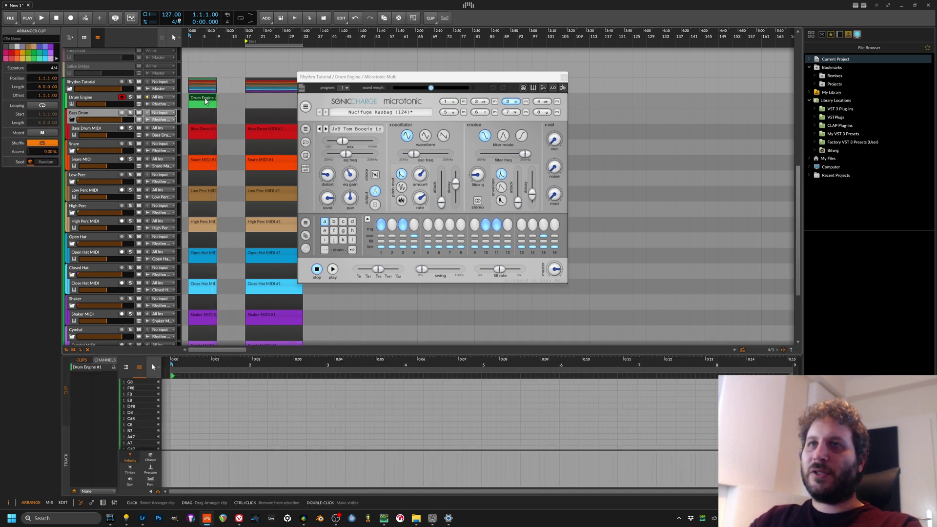
{"action": "key", "text": "Delete"}
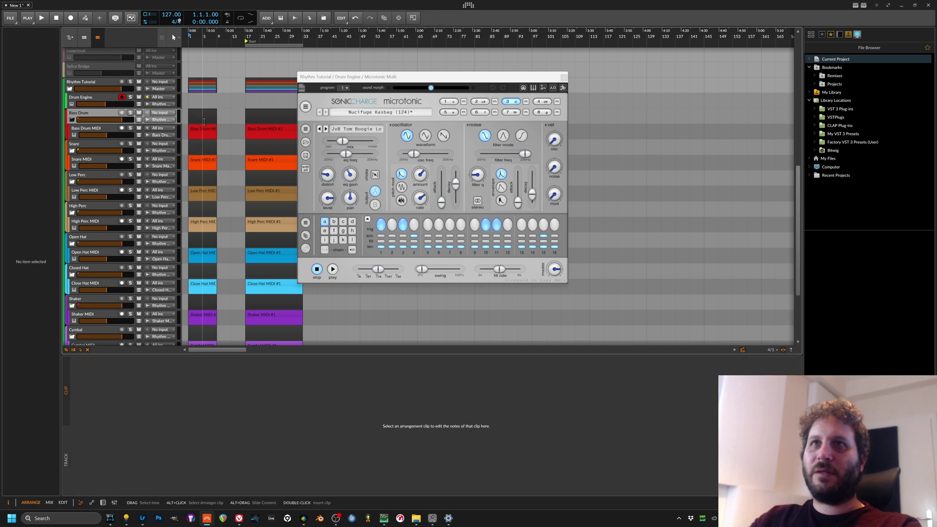
{"action": "left_click", "coordinate": [193, 128]}
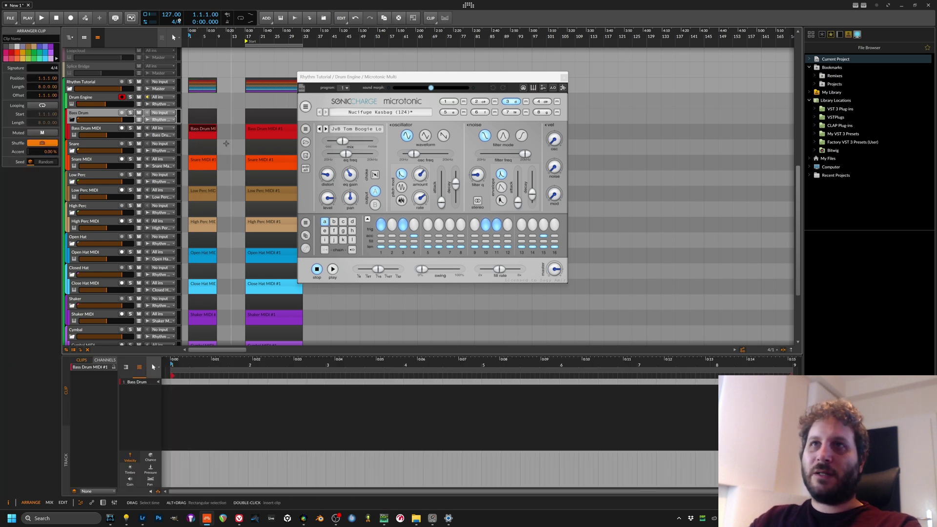
{"action": "left_click", "coordinate": [199, 86]}
{"action": "key", "text": "Delete"}
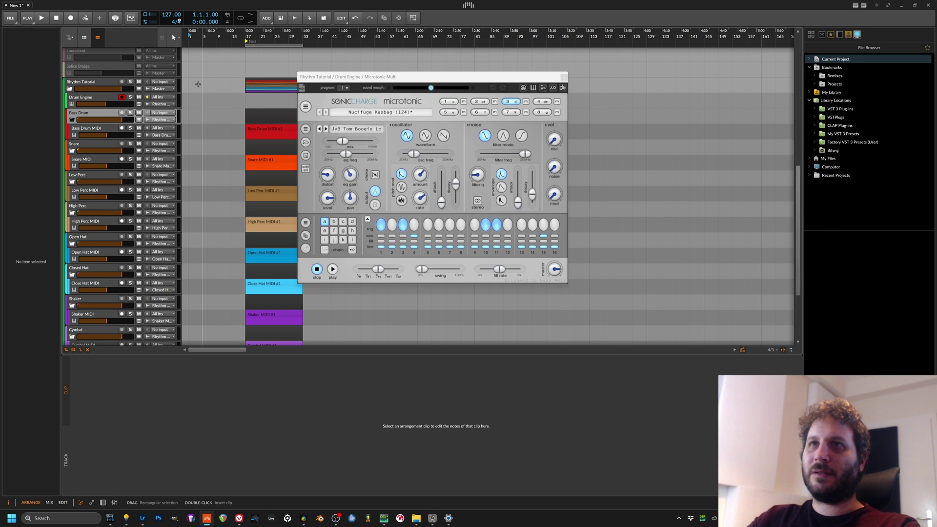
Create a test clip at bar 1 on Bass Drum MIDI with a one-beat loop and one C1 note, extend it to 8 bars and play it
{"action": "double_click", "coordinate": [188, 131]}
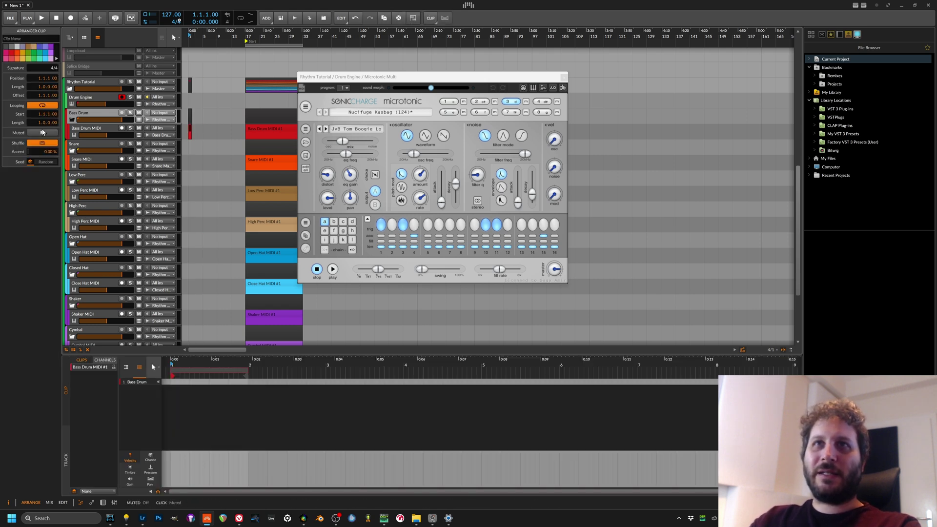
{"action": "left_click_drag", "start_coordinate": [44, 123], "coordinate": [44, 138]}
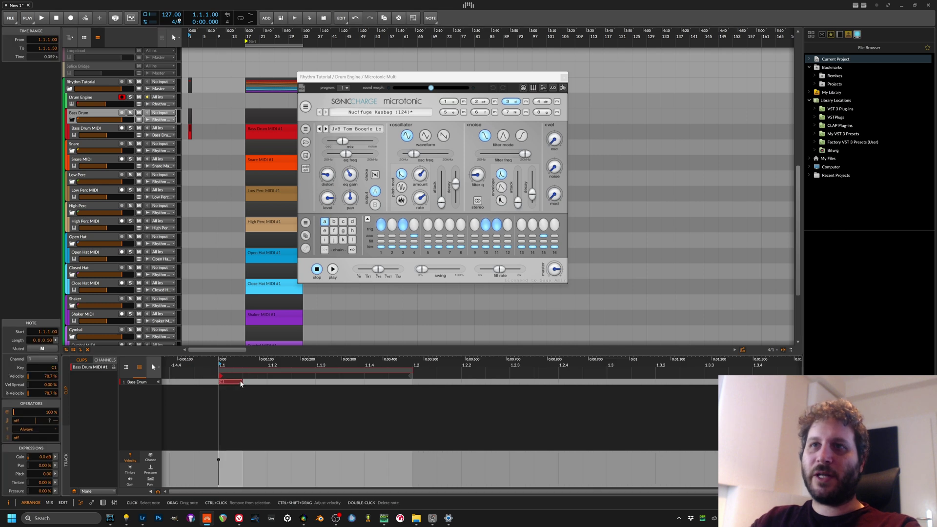
{"action": "key", "text": "space"}
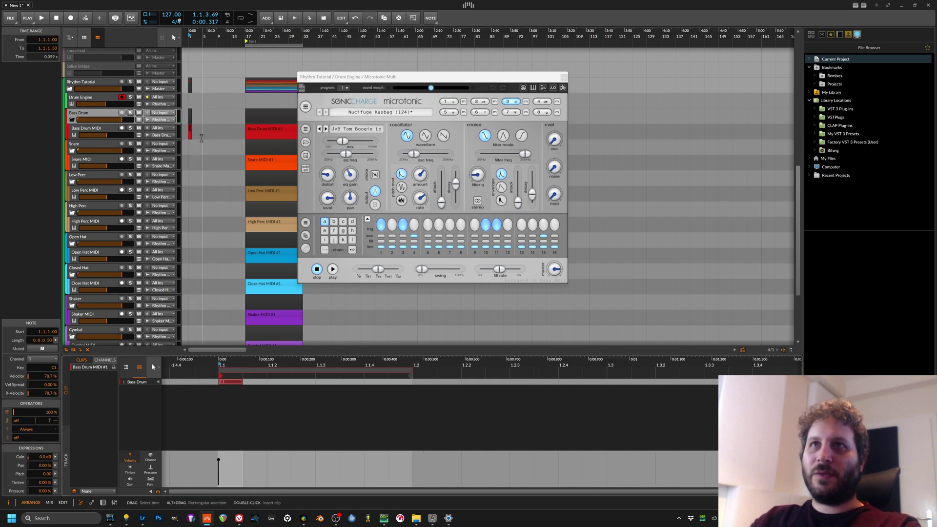
{"action": "scroll", "coordinate": [194, 138], "scroll_direction": "up", "scroll_amount": 4}
{"action": "left_click_drag", "start_coordinate": [192, 136], "coordinate": [237, 137]}
{"action": "key", "text": "space"}
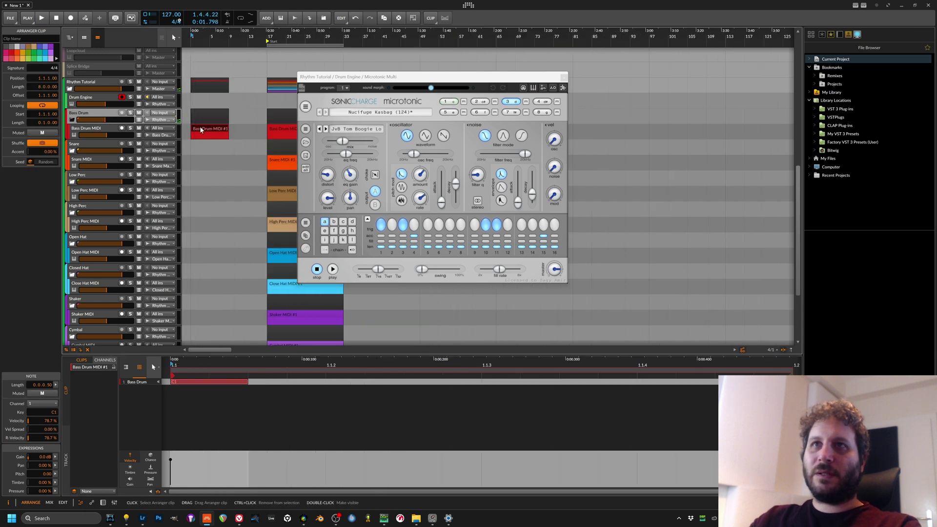
Audition the test clip on the Snare MIDI track and on the High Perc MIDI track
{"action": "left_click_drag", "start_coordinate": [200, 129], "coordinate": [202, 164]}
{"action": "key", "text": "space"}
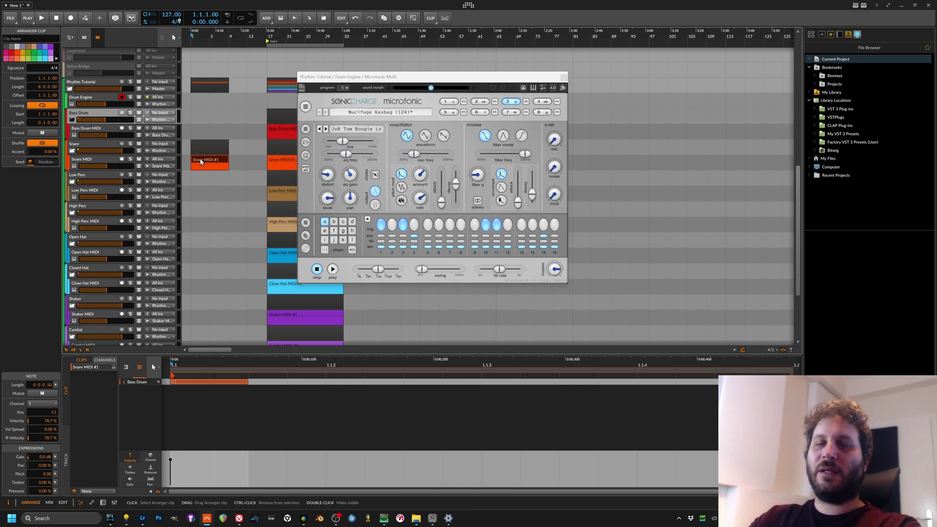
{"action": "key", "text": "space"}
{"action": "key", "text": "space"}
{"action": "left_click_drag", "start_coordinate": [200, 161], "coordinate": [194, 229]}
{"action": "key", "text": "space"}
{"action": "key", "text": "space"}
Set the volume of all drum groups from Bass Drum through Cymbal to -18 dB
{"action": "left_click", "coordinate": [93, 249]}
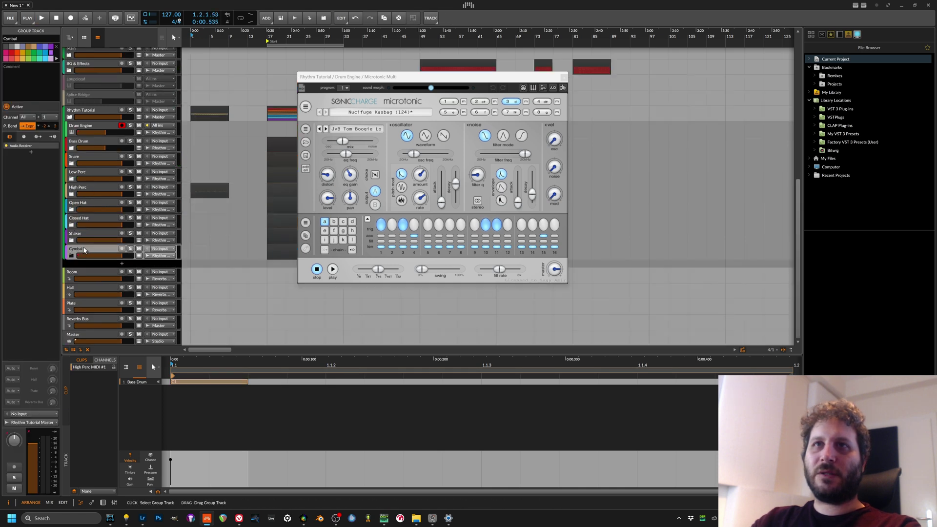
{"action": "left_click", "coordinate": [92, 147], "text": "shift"}
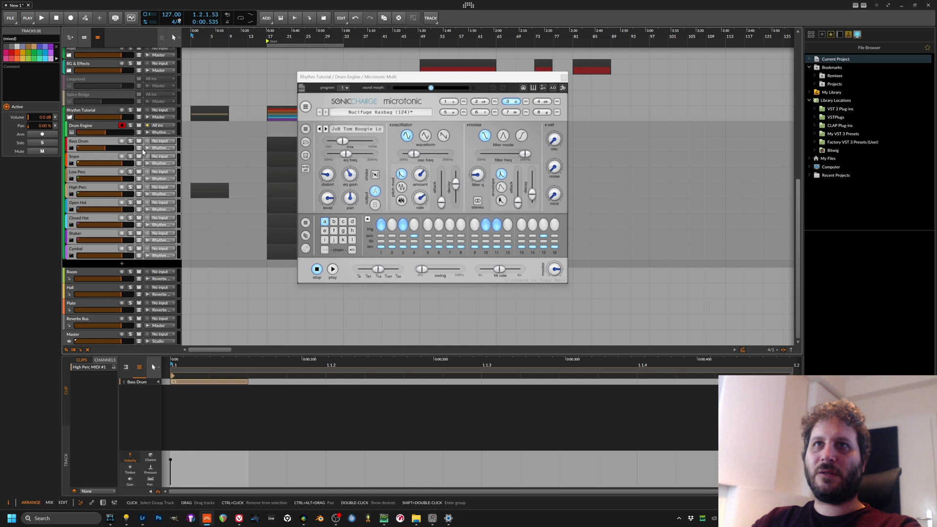
{"action": "double_click", "coordinate": [44, 117]}
{"action": "type", "text": "-18"}
{"action": "key", "text": "Return"}
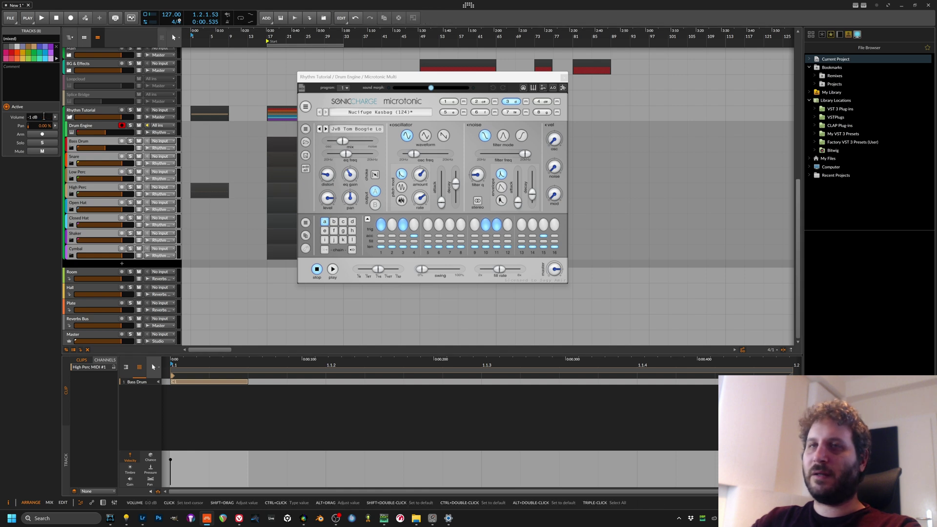
Unfold all eight drum groups and set the volume of their MIDI tracks to -inf dB
{"action": "left_click", "coordinate": [69, 148]}
{"action": "left_click", "coordinate": [69, 180]}
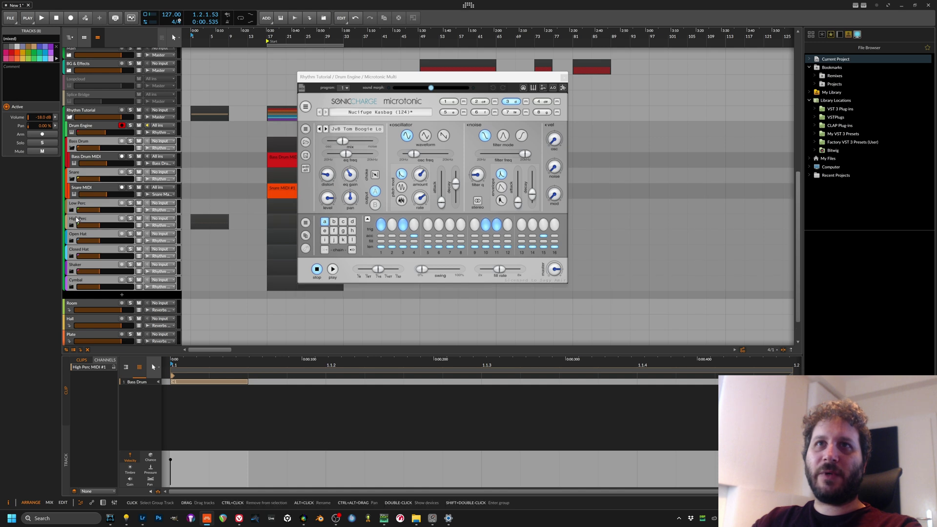
{"action": "left_click", "coordinate": [72, 211]}
{"action": "left_click", "coordinate": [72, 241]}
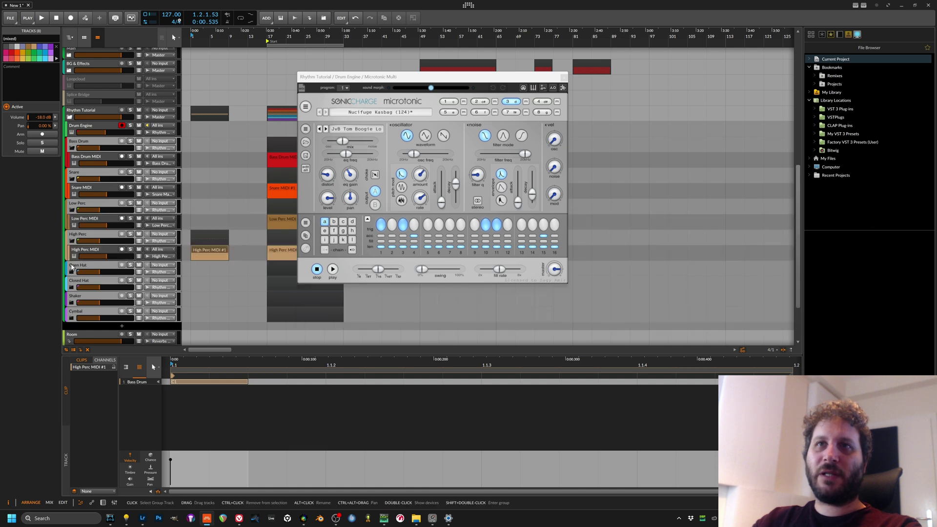
{"action": "left_click", "coordinate": [72, 273]}
{"action": "left_click", "coordinate": [71, 303]}
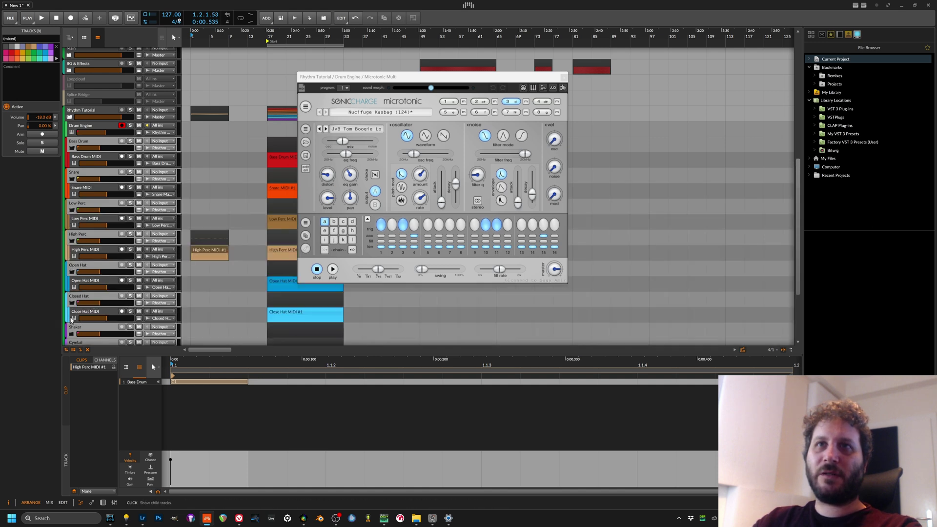
{"action": "left_click", "coordinate": [72, 334]}
{"action": "scroll", "coordinate": [68, 275], "scroll_direction": "down", "scroll_amount": 4}
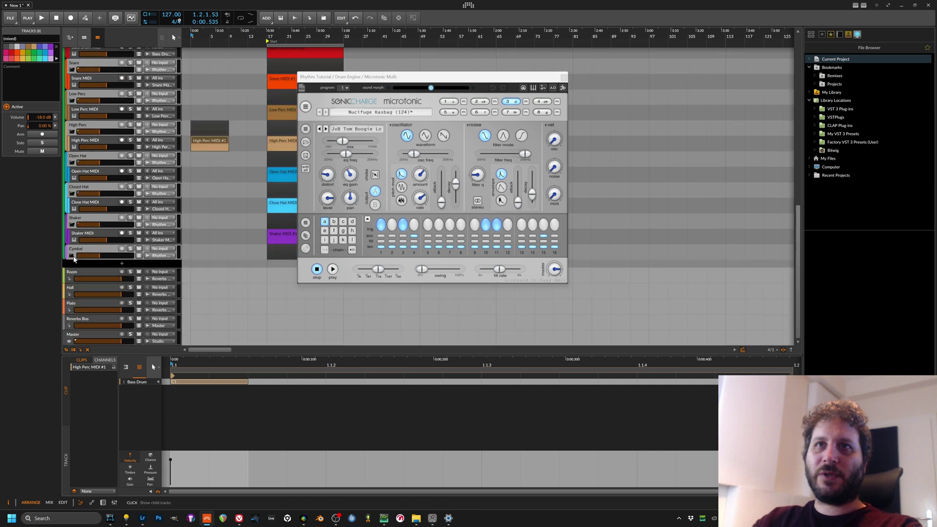
{"action": "left_click", "coordinate": [72, 257]}
{"action": "left_click", "coordinate": [99, 236]}
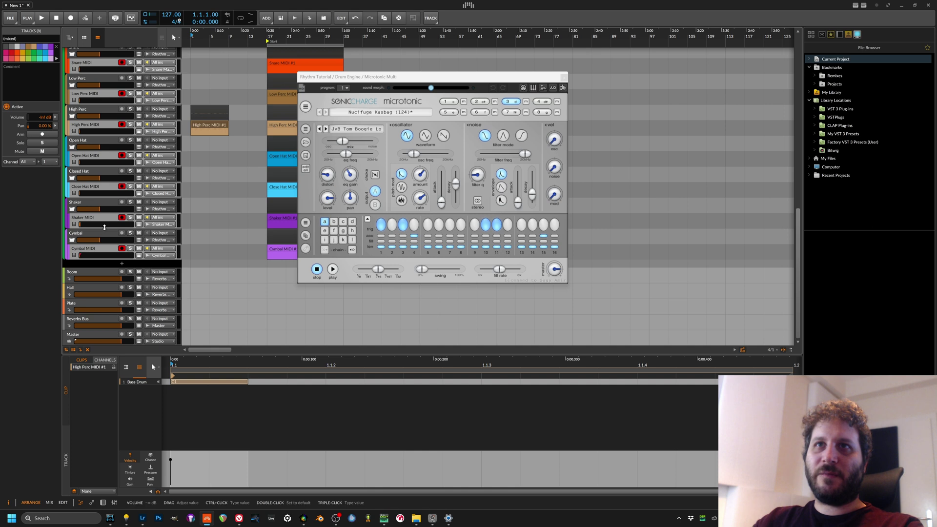
Fold the drum groups and select Bass Drum through Cymbal to check their shared volume
{"action": "left_click", "coordinate": [84, 238]}
{"action": "left_click", "coordinate": [72, 240]}
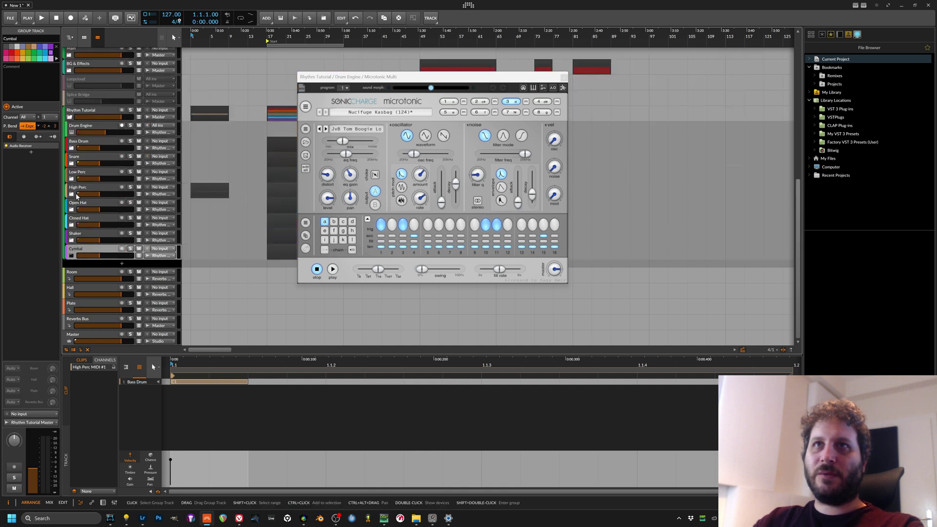
{"action": "left_click", "coordinate": [84, 141], "text": "shift"}
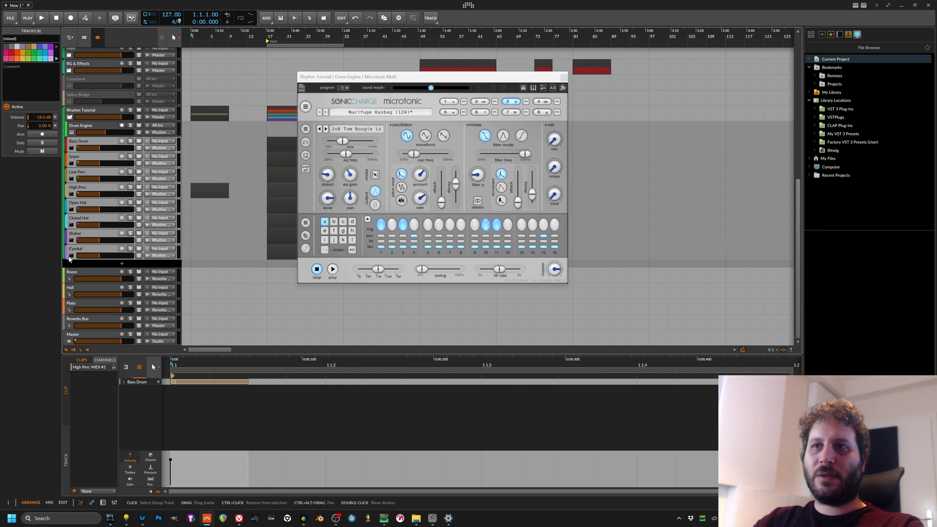
Unfold every drum group from Cymbal up to Bass Drum to reveal the MIDI tracks, playing the test clip briefly
{"action": "left_click", "coordinate": [71, 257]}
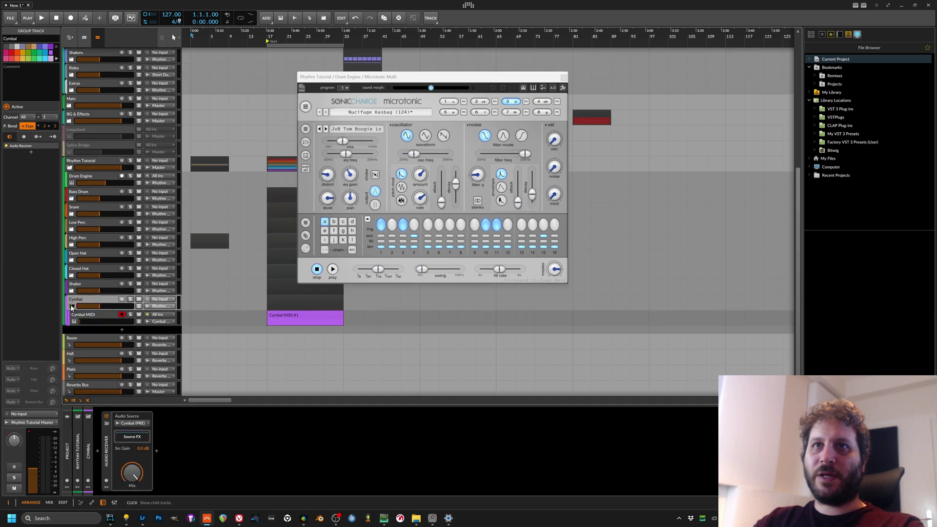
{"action": "left_click", "coordinate": [72, 306]}
{"action": "left_click", "coordinate": [72, 307]}
{"action": "left_click", "coordinate": [71, 291]}
{"action": "key", "text": "space"}
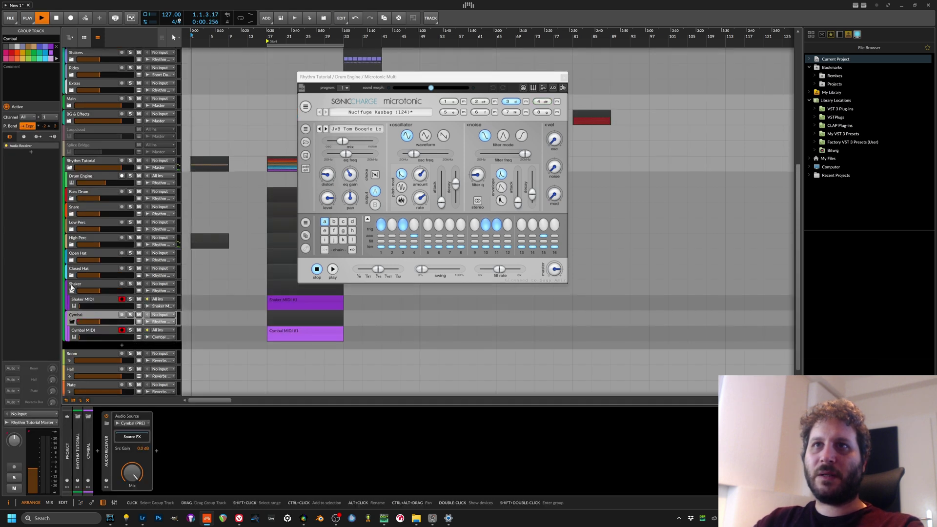
{"action": "left_click", "coordinate": [72, 276]}
{"action": "left_click", "coordinate": [72, 260]}
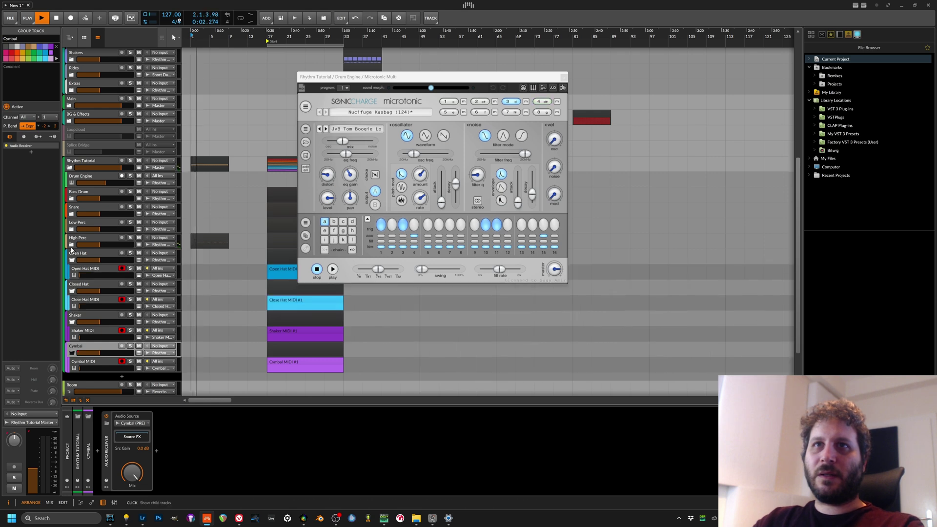
{"action": "key", "text": "space"}
{"action": "left_click", "coordinate": [71, 245]}
{"action": "left_click", "coordinate": [72, 229]}
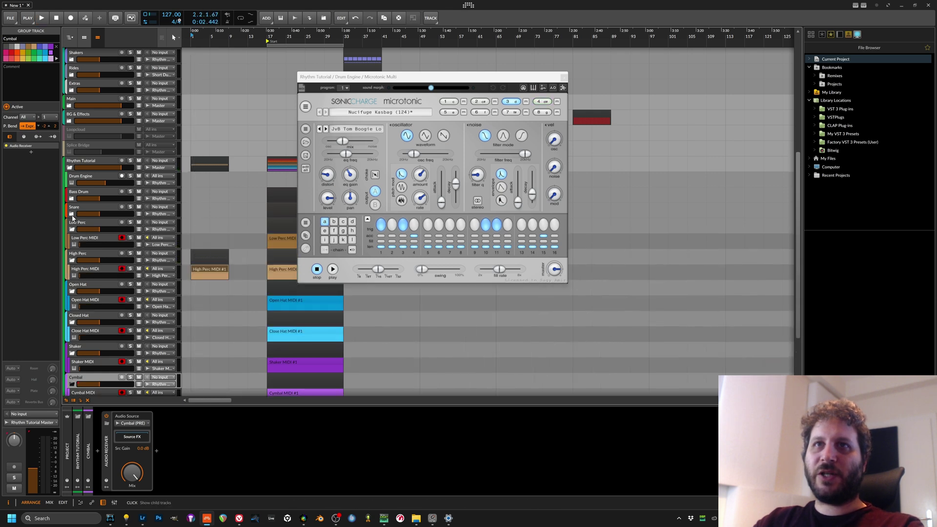
{"action": "left_click", "coordinate": [72, 214]}
{"action": "left_click", "coordinate": [71, 199]}
{"action": "scroll", "coordinate": [72, 198], "scroll_direction": "down", "scroll_amount": 3}
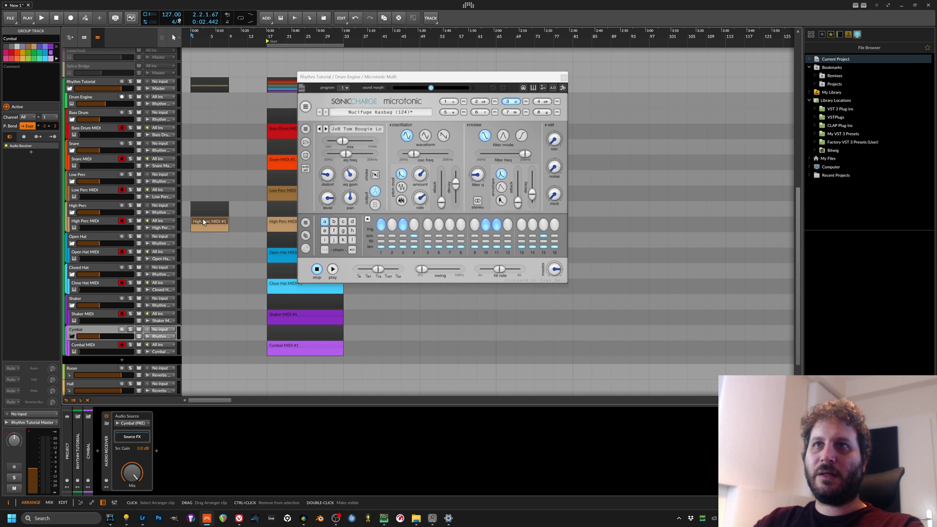
Audition the test clip on High Perc MIDI, and on the Open Hat and Closed Hat MIDI tracks
{"action": "left_click", "coordinate": [204, 222]}
{"action": "key", "text": "space"}
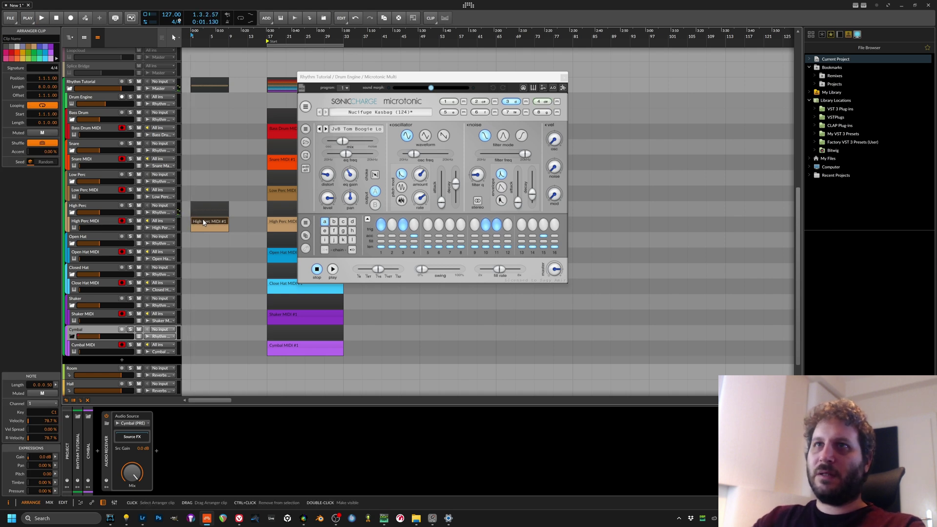
{"action": "left_click_drag", "start_coordinate": [198, 222], "coordinate": [199, 256]}
{"action": "key", "text": "space"}
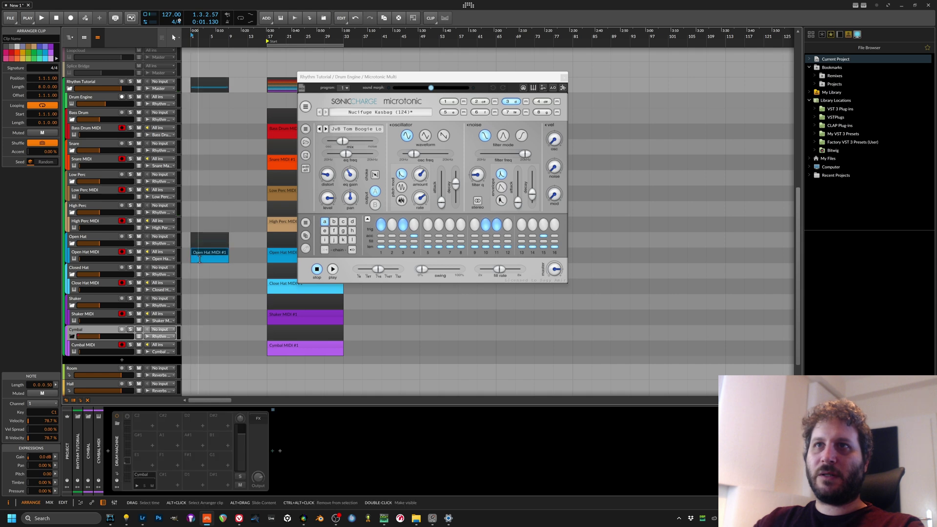
{"action": "key", "text": "space"}
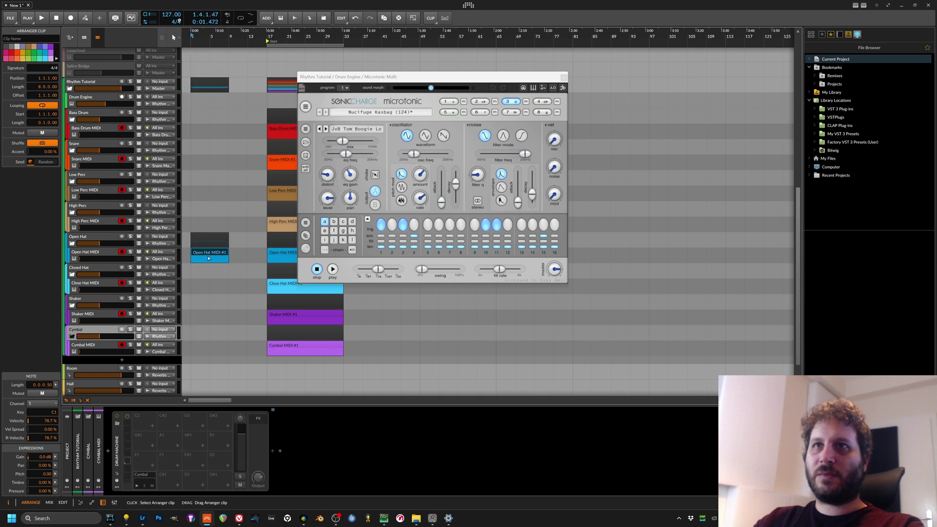
{"action": "left_click_drag", "start_coordinate": [198, 255], "coordinate": [208, 289]}
{"action": "key", "text": "space"}
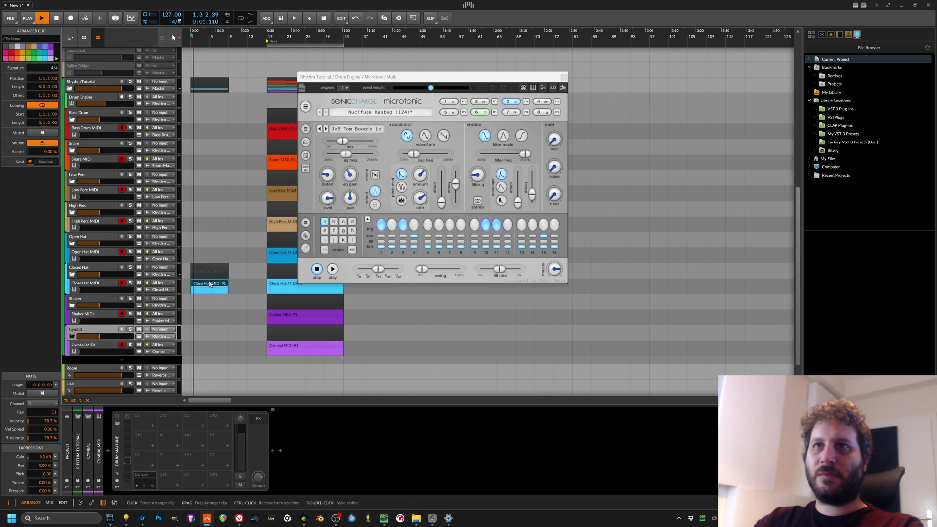
{"action": "key", "text": "space"}
Audition the test clip on the Shaker MIDI track and again on the Snare MIDI track
{"action": "left_click_drag", "start_coordinate": [209, 289], "coordinate": [209, 310]}
{"action": "key", "text": "space"}
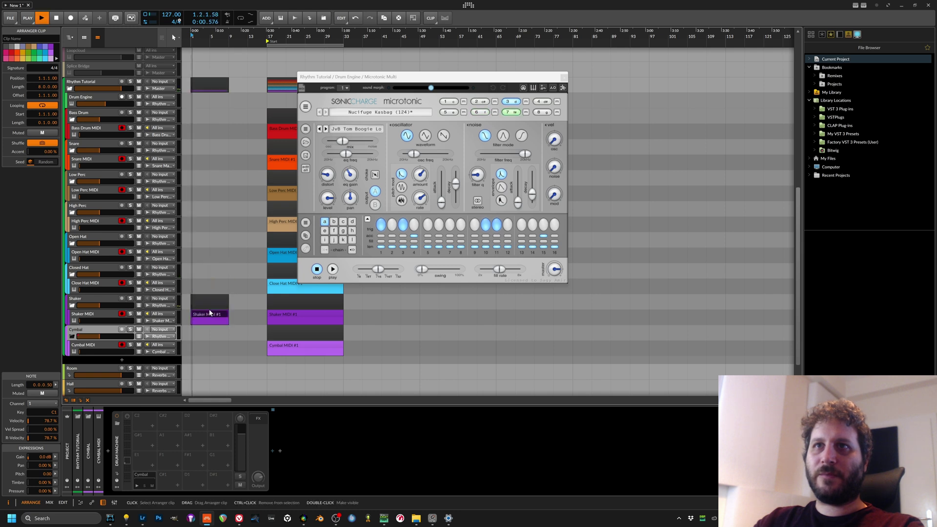
{"action": "key", "text": "space"}
{"action": "left_click_drag", "start_coordinate": [208, 314], "coordinate": [210, 162]}
{"action": "key", "text": "space"}
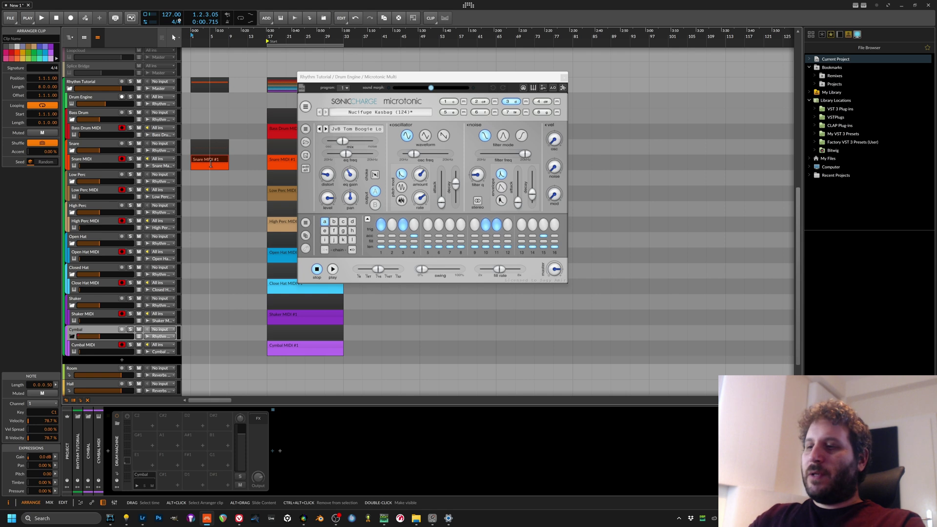
Delete the test clip and move all the drum clips together from bar 17 to bar 1 on the Rhythm Tutorial lane
{"action": "key", "text": "Delete"}
{"action": "left_click_drag", "start_coordinate": [279, 83], "coordinate": [216, 82]}
{"action": "left_click", "coordinate": [274, 81]}
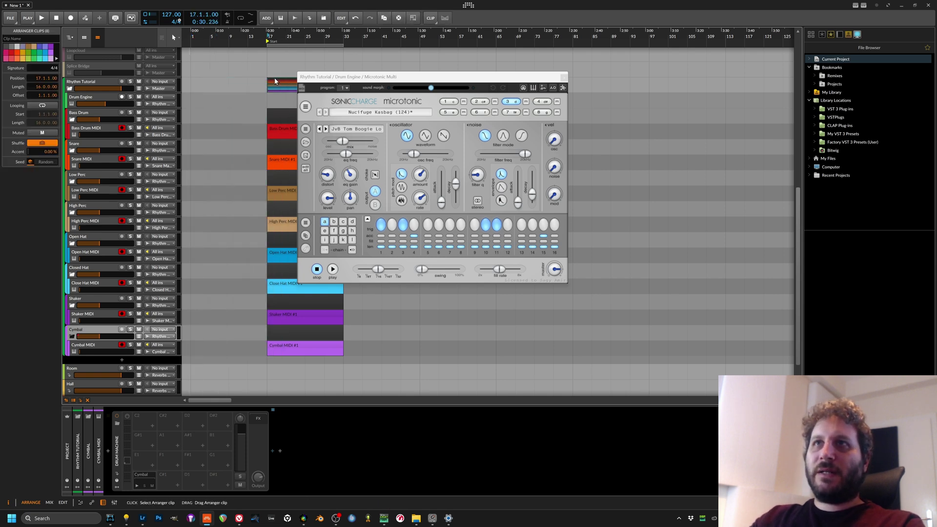
{"action": "left_click_drag", "start_coordinate": [274, 80], "coordinate": [201, 91]}
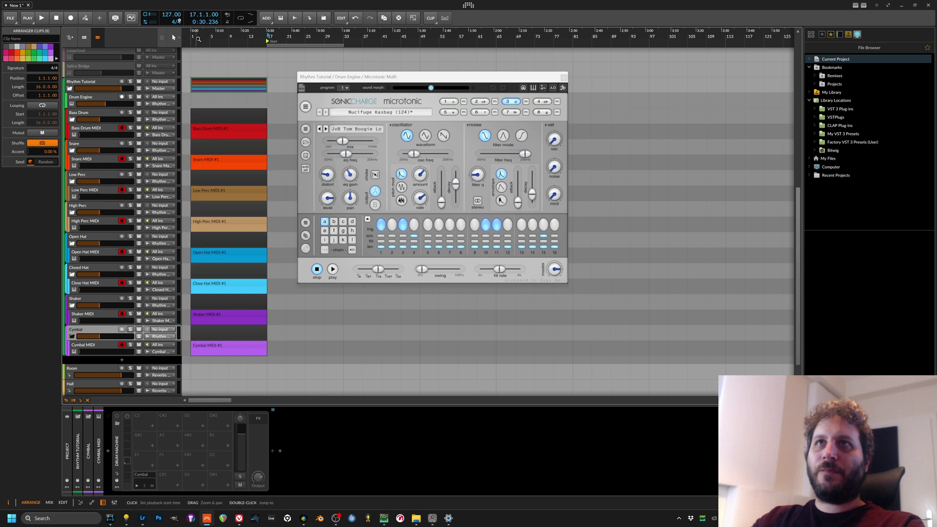
Fold all eight drum groups from Bass Drum down to Cymbal to hide their MIDI tracks
{"action": "left_click", "coordinate": [85, 121]}
{"action": "left_click", "coordinate": [89, 135]}
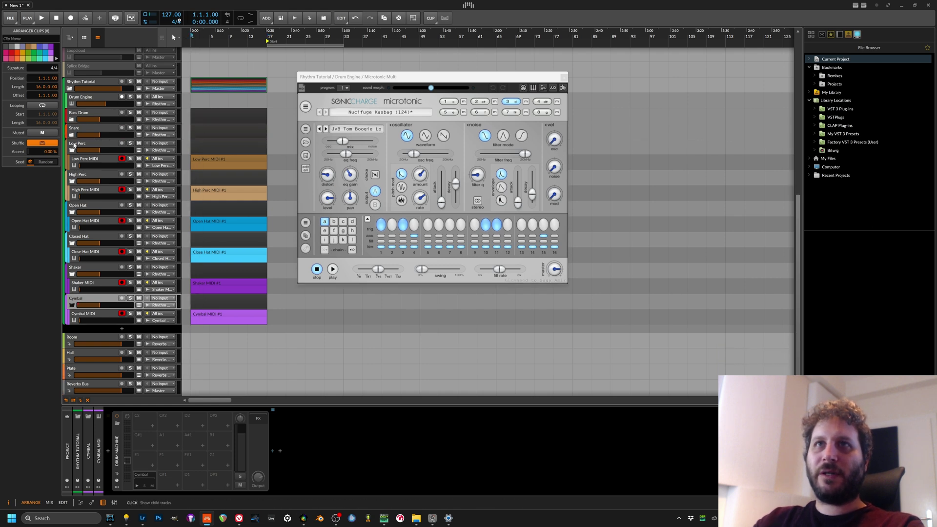
{"action": "left_click", "coordinate": [92, 150]}
{"action": "left_click", "coordinate": [95, 166]}
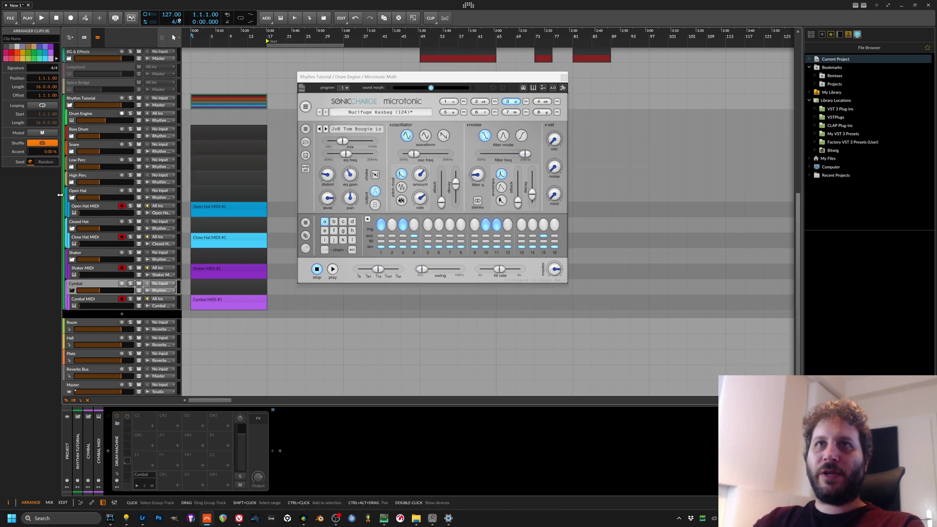
{"action": "left_click", "coordinate": [72, 198]}
{"action": "left_click", "coordinate": [72, 229]}
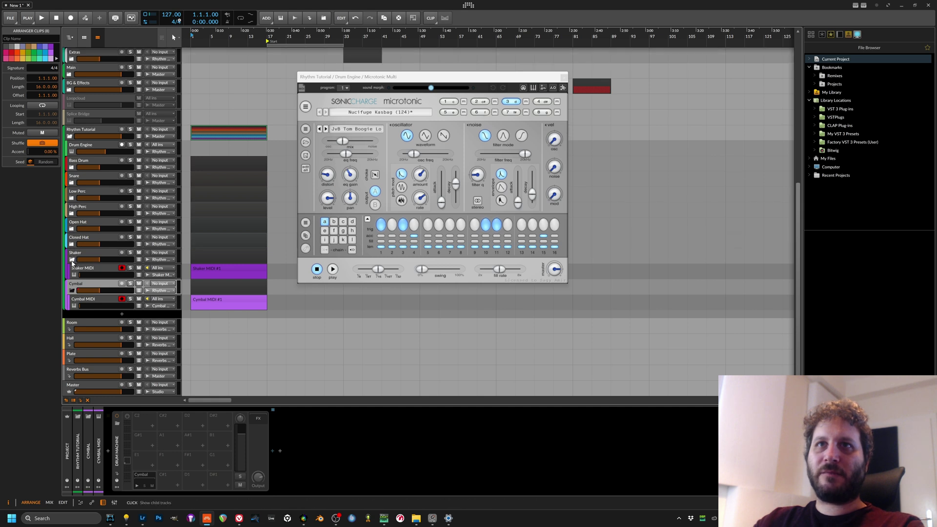
{"action": "left_click", "coordinate": [72, 259]}
{"action": "left_click", "coordinate": [72, 290]}
Add a Bass Drum note at 1.1.1, lengthen it to 0.0.2.00 and duplicate it onto beats 2, 3 and 4
{"action": "left_click", "coordinate": [192, 195]}
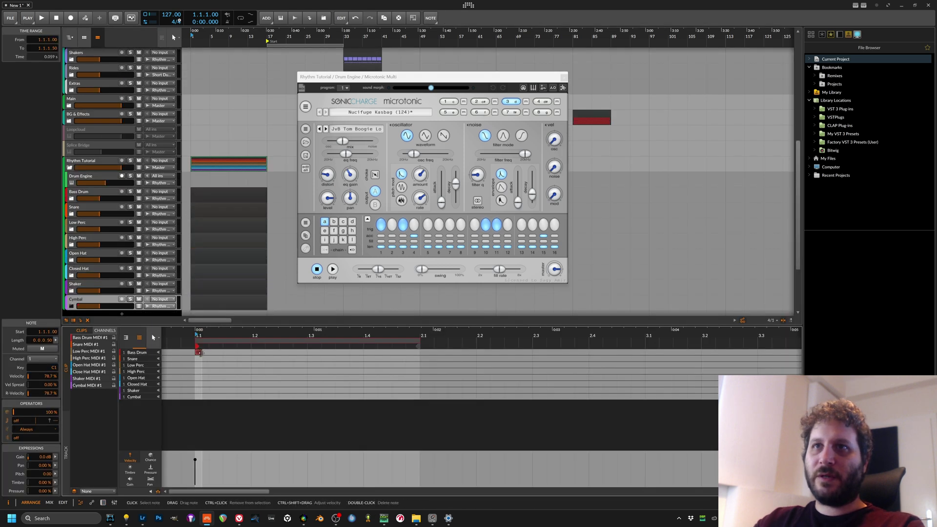
{"action": "left_click_drag", "start_coordinate": [201, 352], "coordinate": [223, 353]}
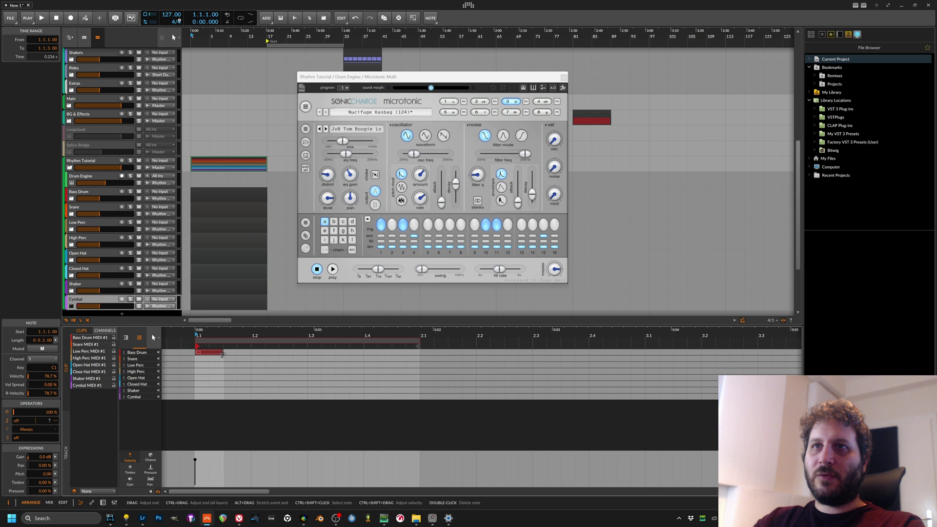
{"action": "key", "text": "ctrl+d"}
{"action": "key", "text": "ctrl+d"}
{"action": "key", "text": "ctrl+d"}
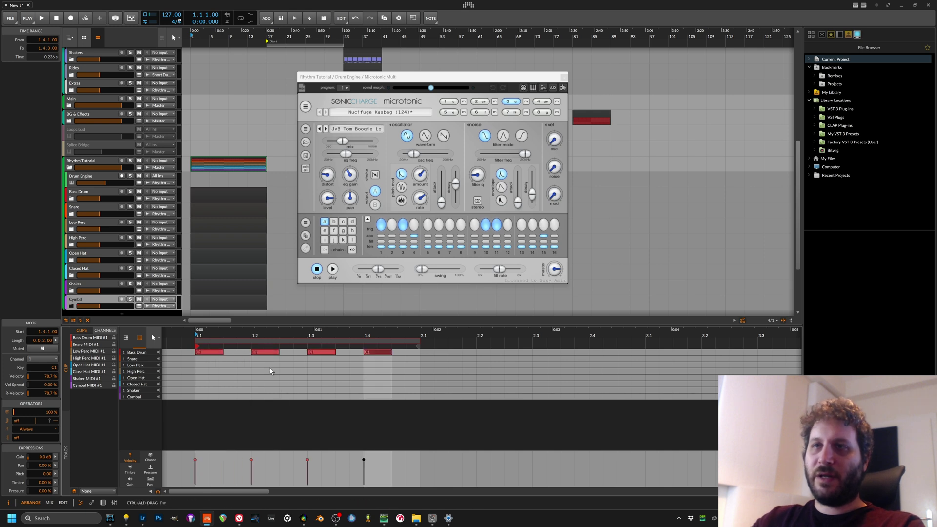
Place Snare notes of length 0.0.2.00 on beats 2 and 4 of the bar
{"action": "mouse_move", "coordinate": [273, 352]}
{"action": "left_mouse_down"}
{"action": "mouse_move", "coordinate": [272, 364]}
{"action": "mouse_move", "coordinate": [377, 363]}
{"action": "left_mouse_up"}
{"action": "key", "text": "Escape"}
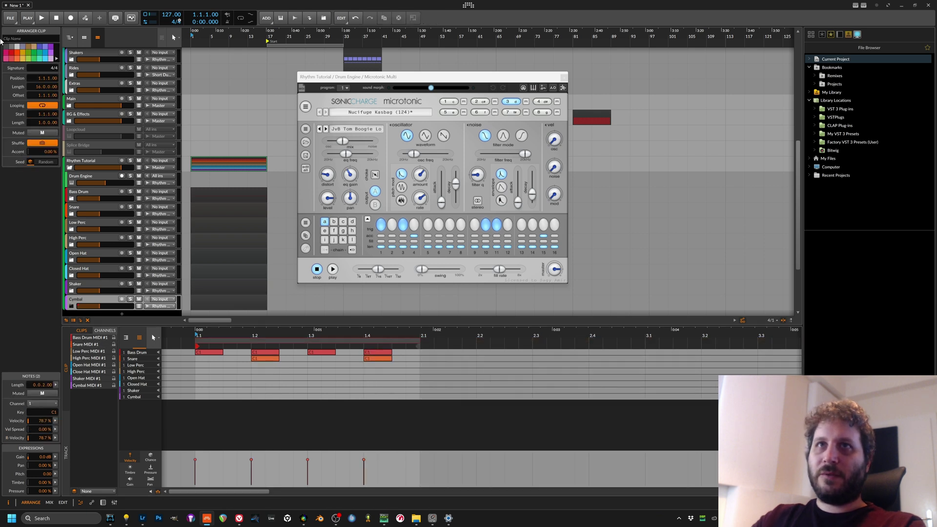
Add an Open Hat note at the first off-beat, position 1.1.3
{"action": "left_click", "coordinate": [265, 373]}
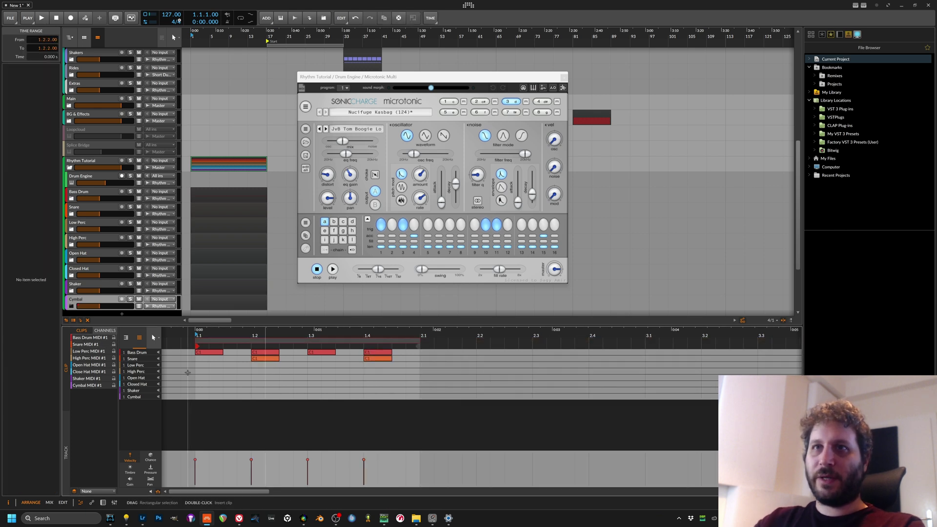
{"action": "left_click", "coordinate": [222, 377]}
{"action": "double_click", "coordinate": [223, 378]}
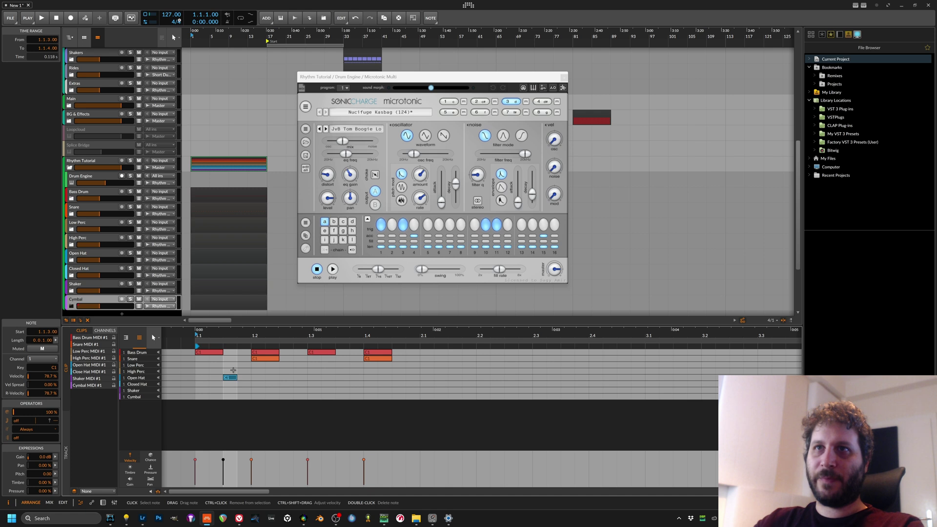
Loop the Open Hat clip over one bar and copy its note to the off-beats of beats 2, 3 and 4
{"action": "left_click", "coordinate": [231, 340]}
{"action": "left_click", "coordinate": [42, 105]}
{"action": "double_click", "coordinate": [40, 123]}
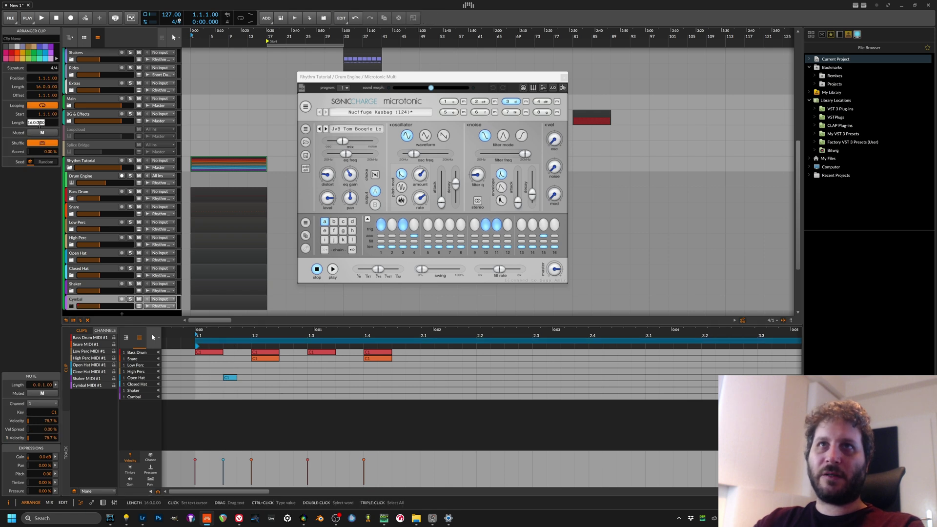
{"action": "type", "text": "0.2.0.0"}
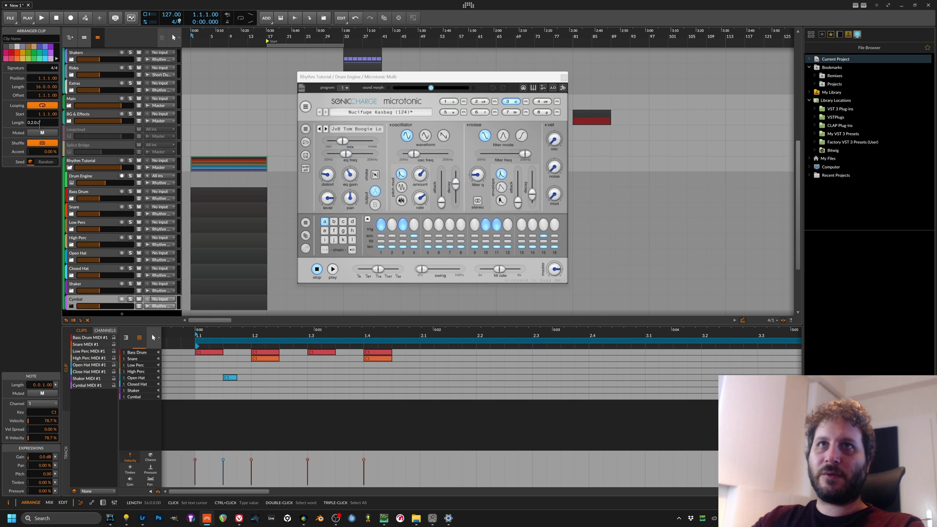
{"action": "key", "text": "Return"}
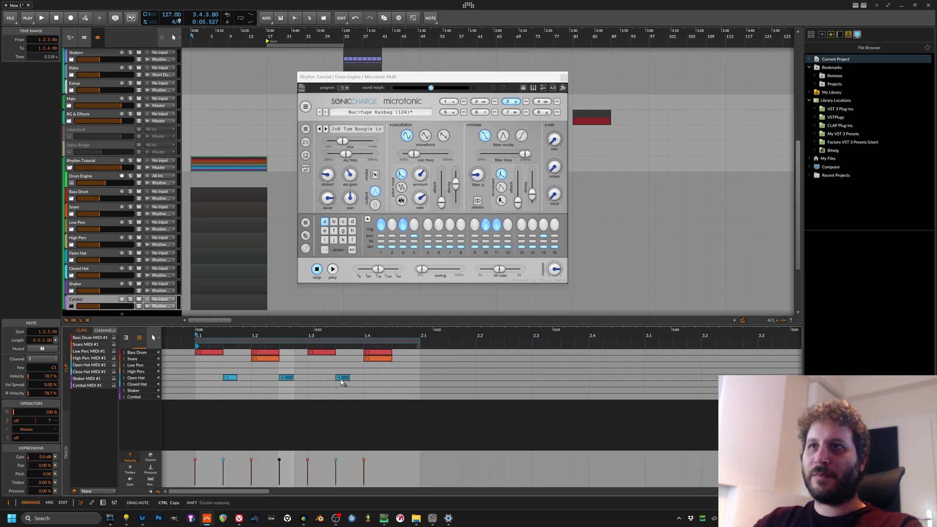
{"action": "left_click_drag", "start_coordinate": [342, 378], "coordinate": [400, 377]}
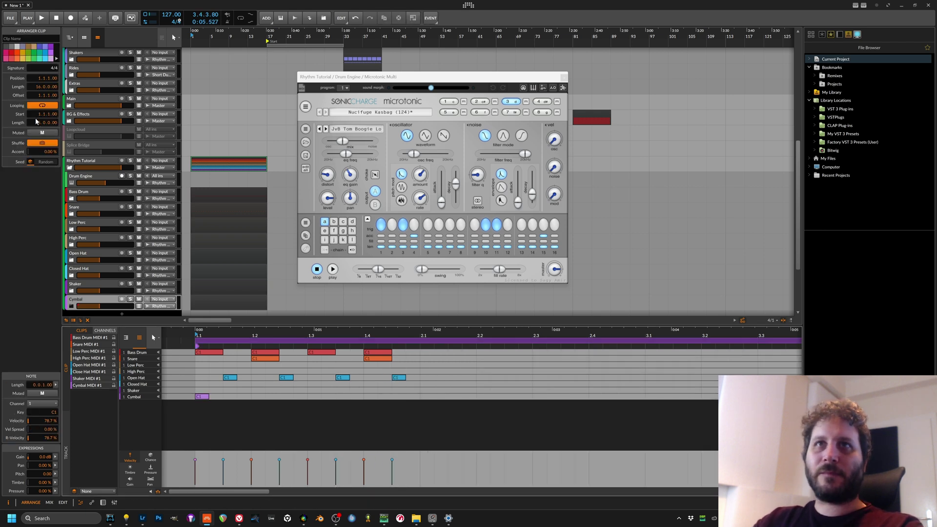
Set the loop length of the Cymbal clip, which has a note at 1.1.1, to 1 bar
{"action": "double_click", "coordinate": [37, 123]}
{"action": "type", "text": "1."}
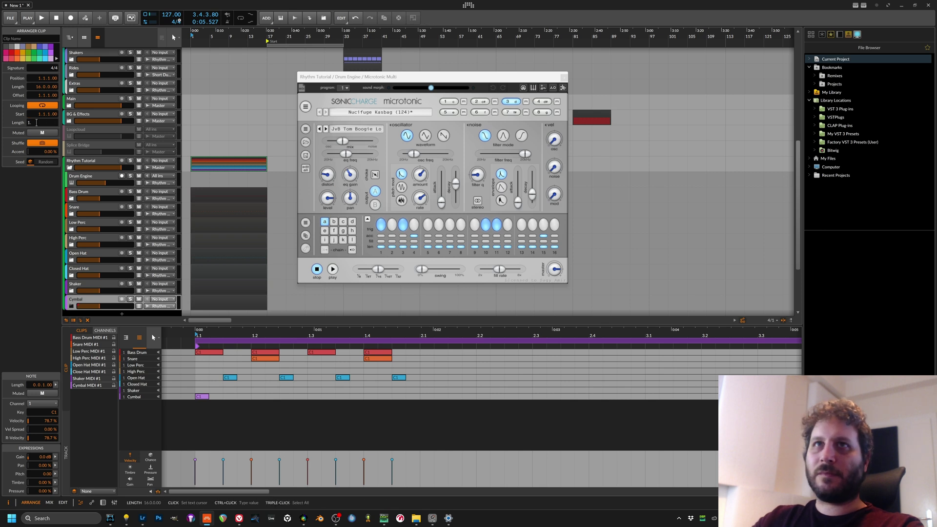
{"action": "key", "text": "Return"}
Lengthen the Cymbal note to 0.0.2.00, duplicate it onto beats 2, 3 and 4, and play the combined drum pattern
{"action": "left_click_drag", "start_coordinate": [209, 398], "coordinate": [297, 413]}
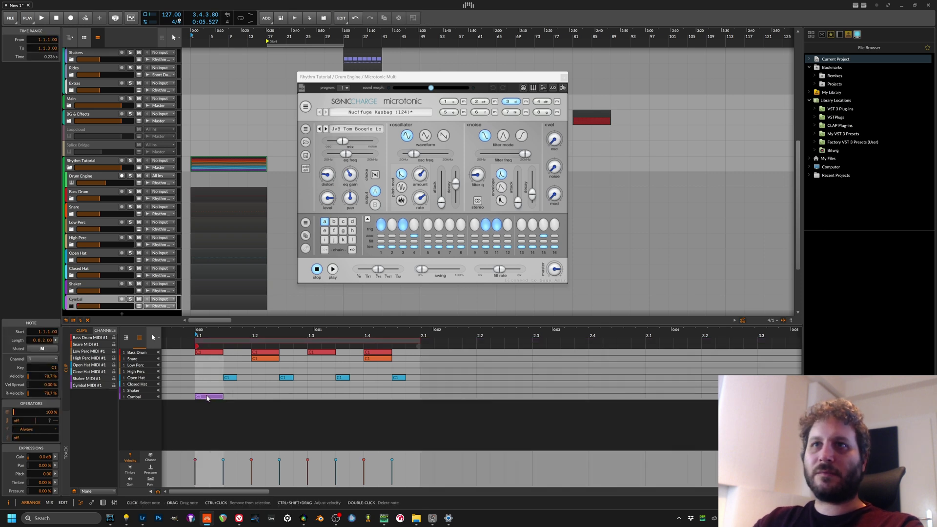
{"action": "double_click", "coordinate": [249, 396]}
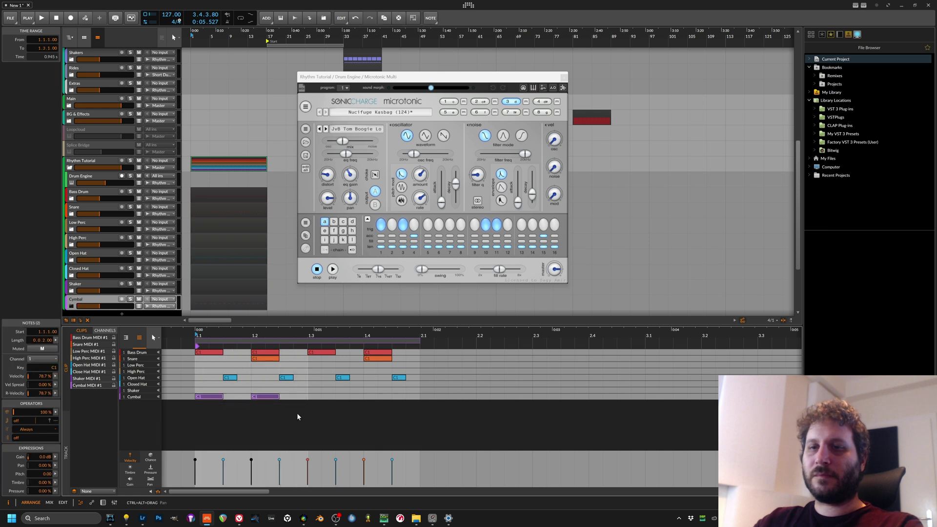
{"action": "key", "text": "ctrl+d"}
{"action": "key", "text": "space"}
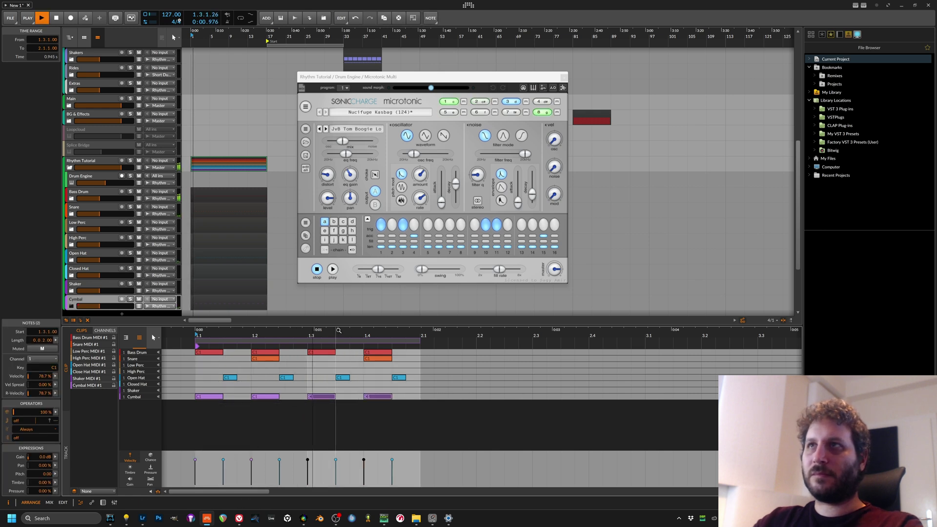
{"action": "key", "text": "space"}
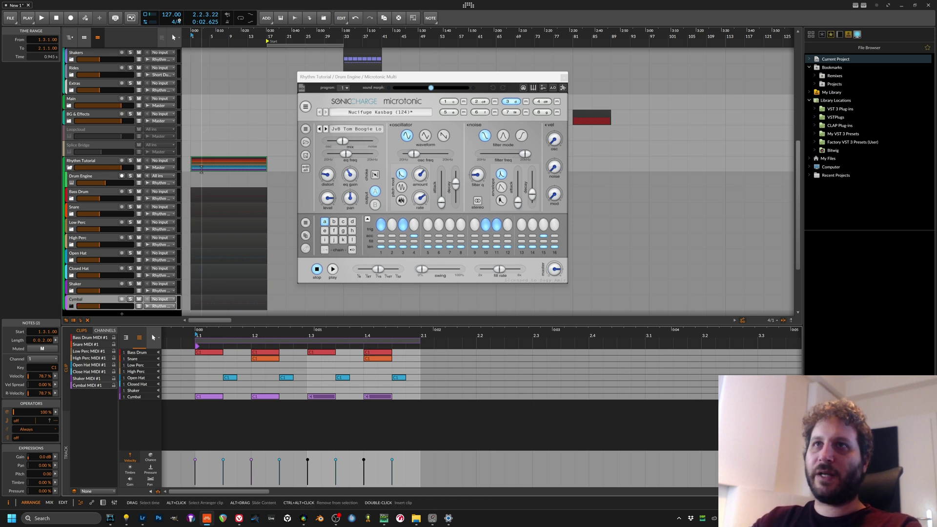
Save the Rhythm Tutorial group's arranger clips to the library as Rhythm Tutorial with devices included, replacing the existing file
{"action": "right_click", "coordinate": [224, 166]}
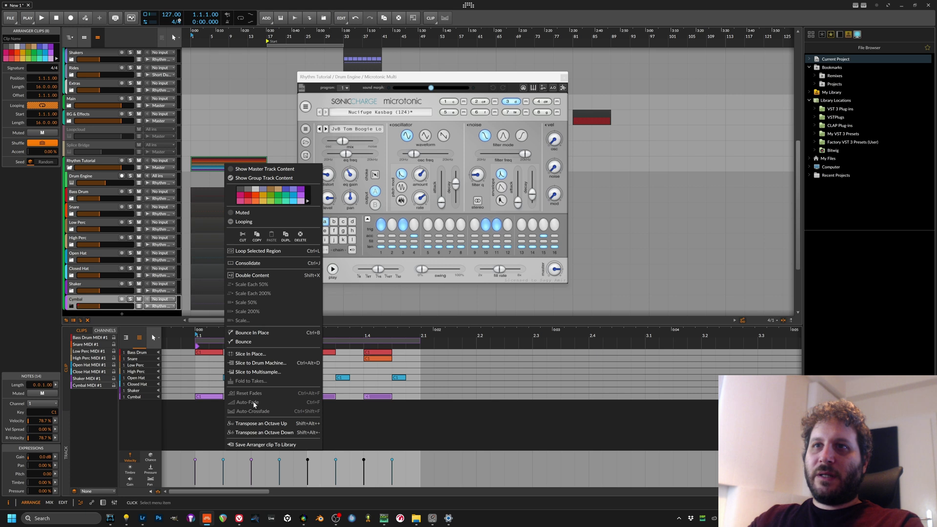
{"action": "left_click", "coordinate": [276, 444]}
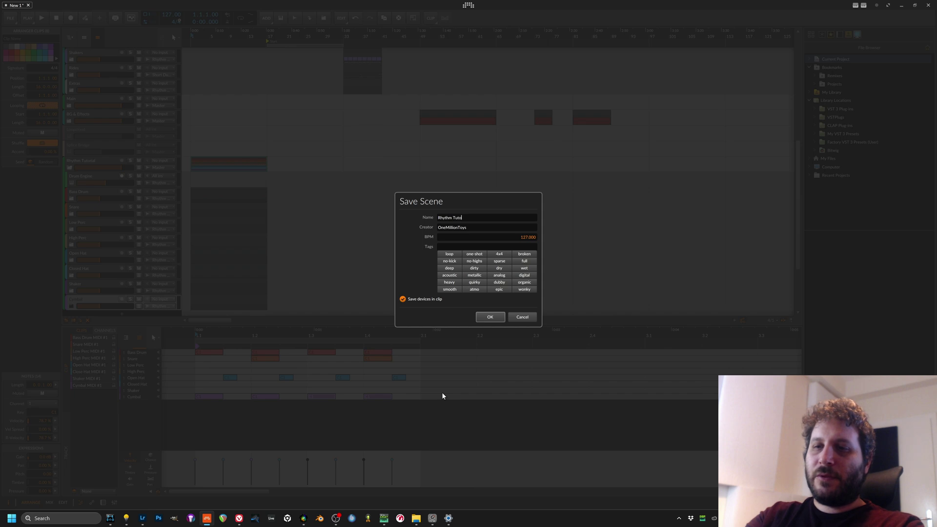
{"action": "left_click", "coordinate": [489, 317]}
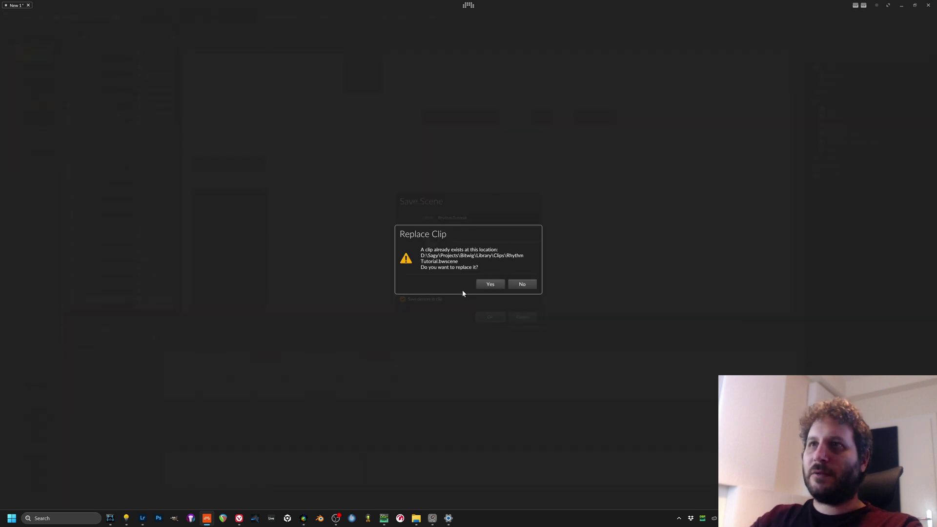
{"action": "left_click", "coordinate": [491, 285]}
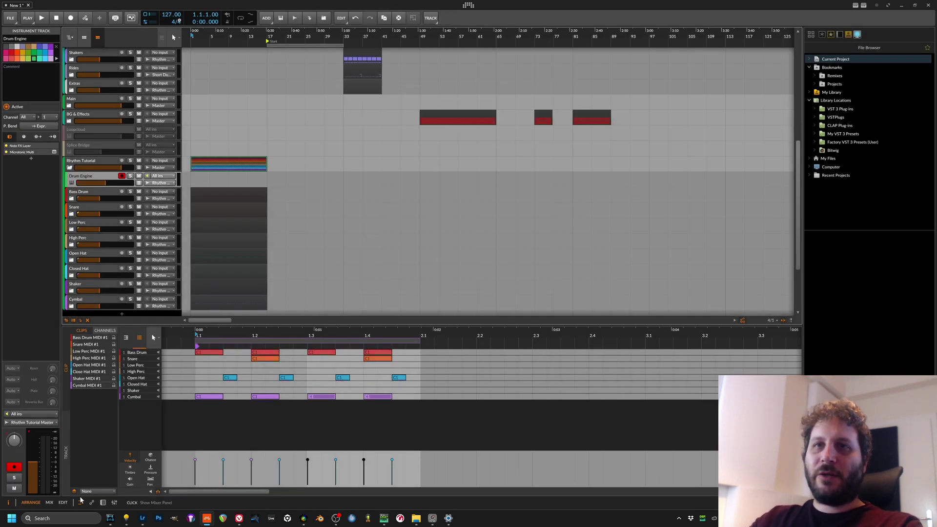
Open the Microtonic Multi window from the Drum Engine device chain, play the pattern briefly and set the playback start to bar 17
{"action": "left_click", "coordinate": [102, 502]}
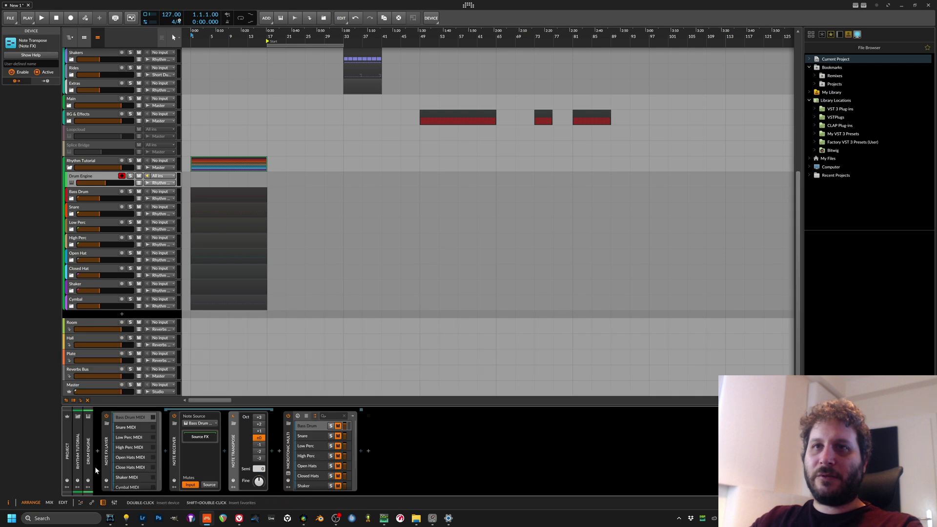
{"action": "left_click", "coordinate": [291, 474]}
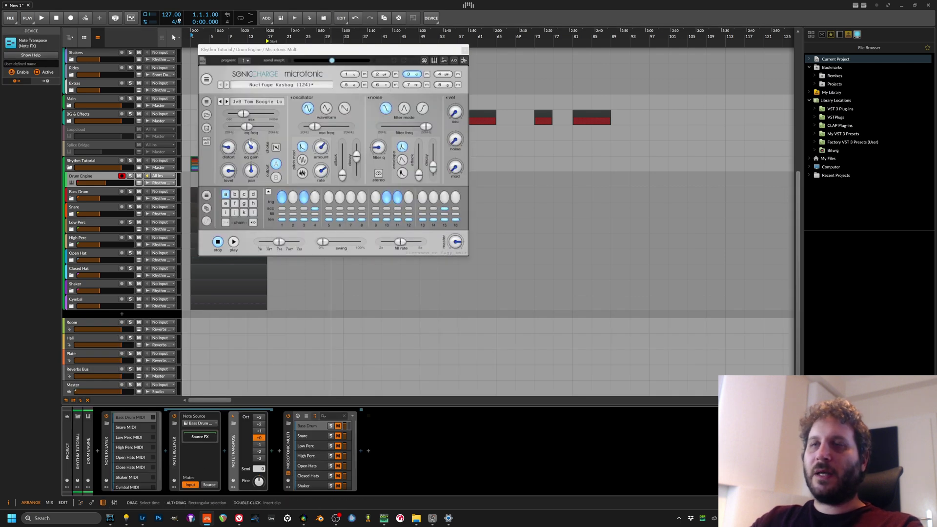
{"action": "left_click_drag", "start_coordinate": [331, 49], "coordinate": [552, 126]}
{"action": "key", "text": "space"}
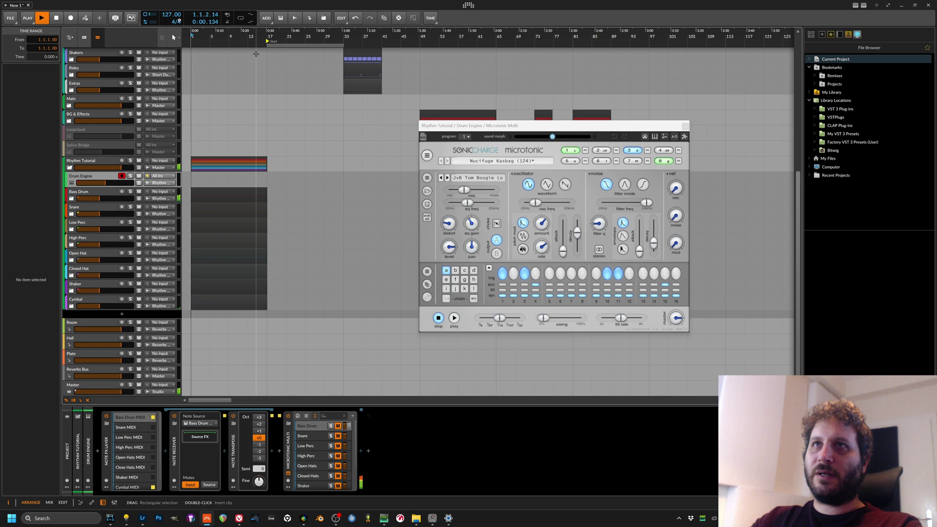
{"action": "key", "text": "space"}
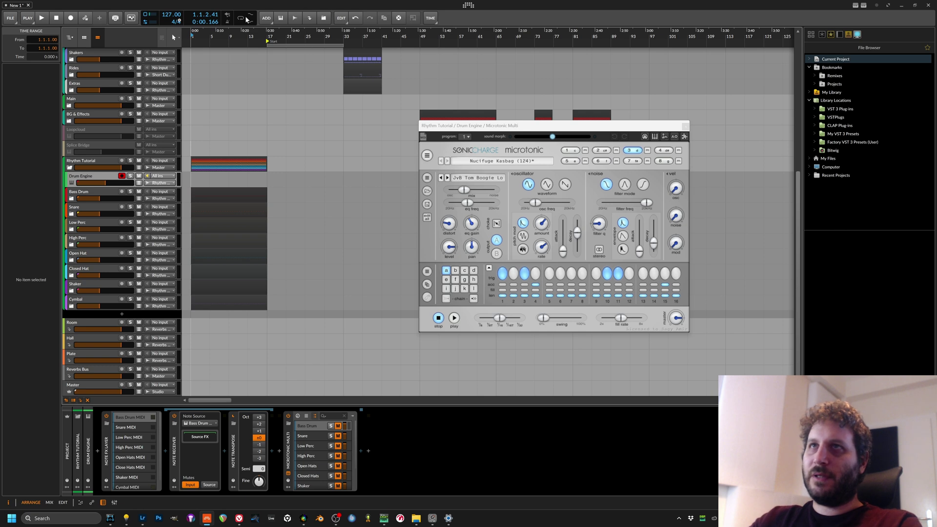
{"action": "left_click", "coordinate": [273, 35]}
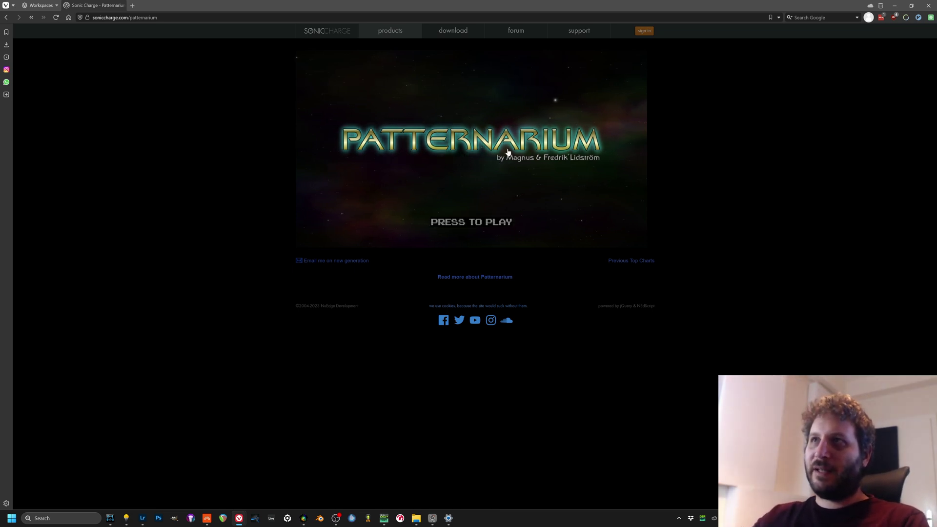
In the browser, start Patternarium, audition patterns up to Excambid Resupiah, pause its playback and copy that pattern
{"action": "left_click", "coordinate": [477, 149]}
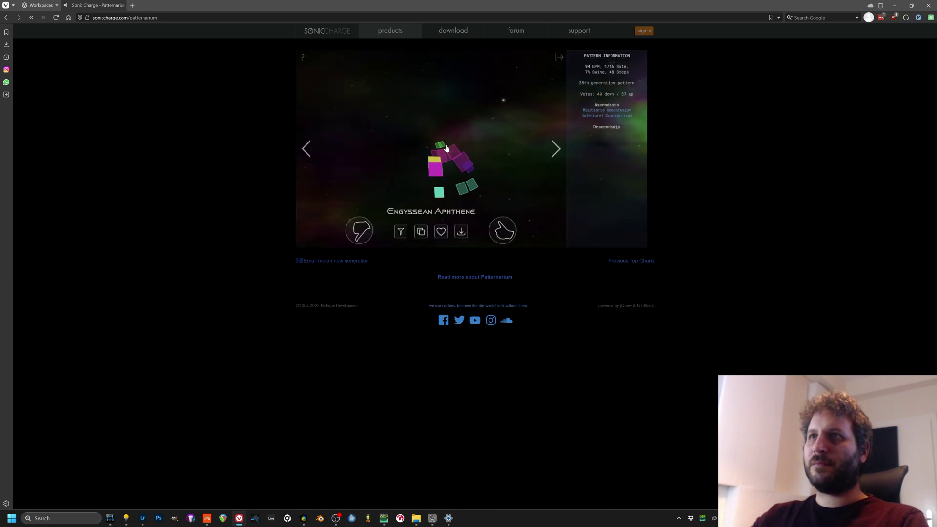
{"action": "left_click", "coordinate": [554, 148]}
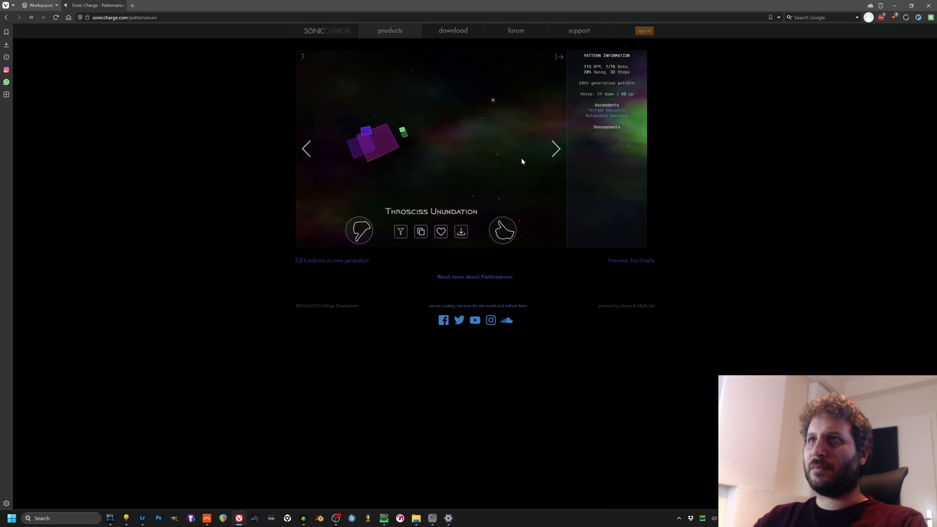
{"action": "left_click", "coordinate": [555, 149]}
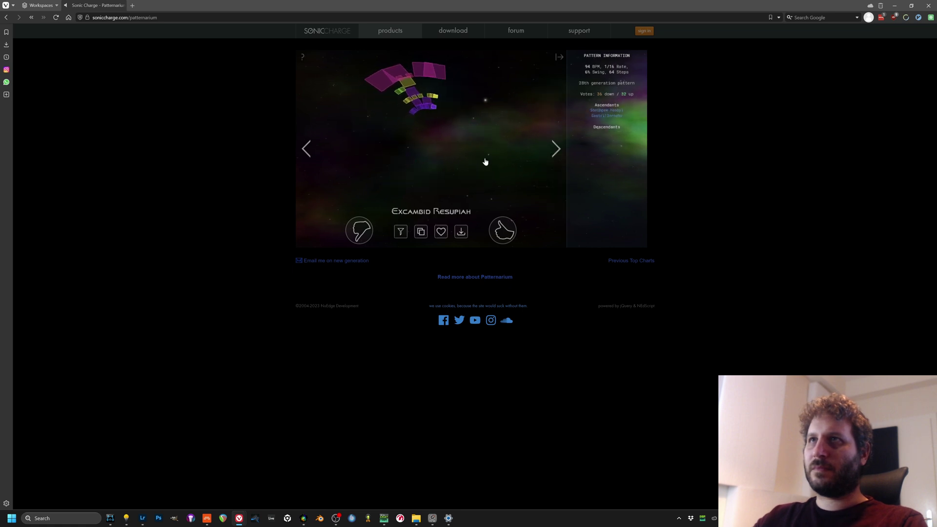
{"action": "left_click", "coordinate": [435, 144]}
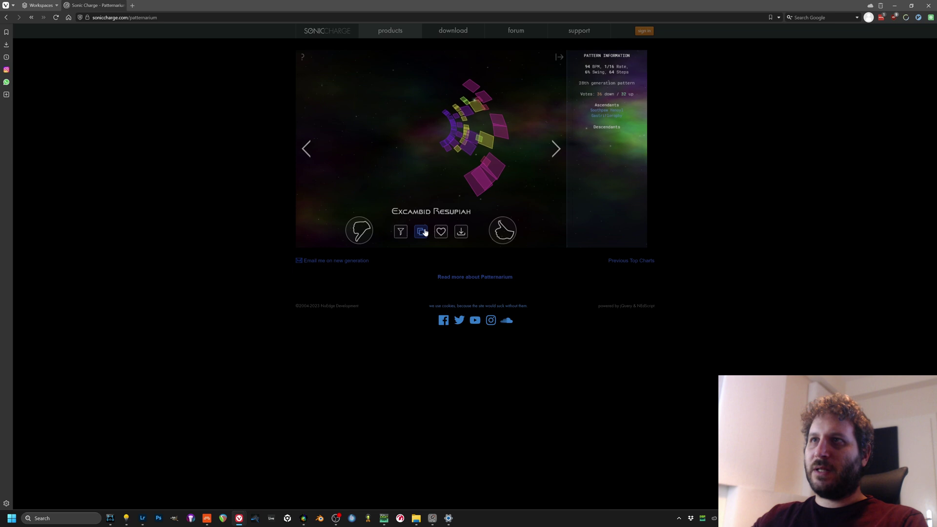
Switch to Bitwig Studio, paste the copied Excambid Resupiah preset into Microtonic and play it from bar 17
{"action": "left_click", "coordinate": [207, 517]}
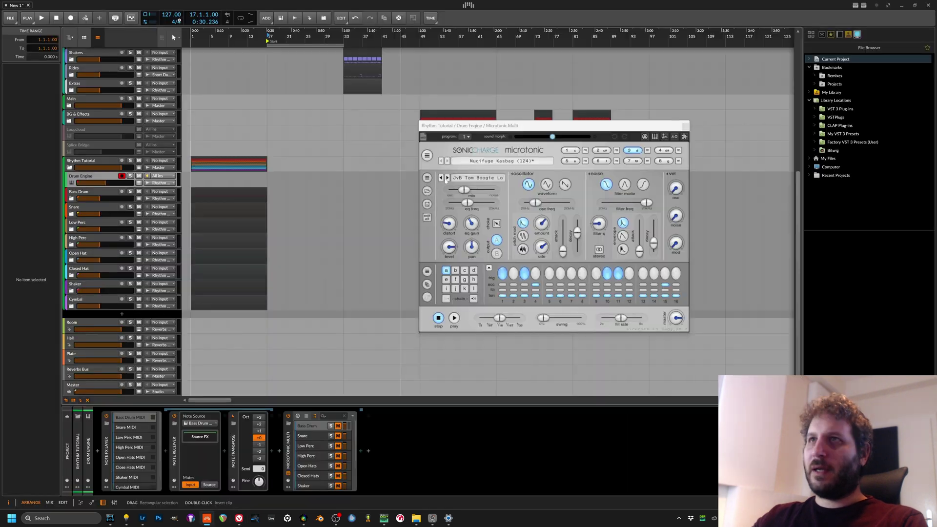
{"action": "left_click", "coordinate": [428, 154]}
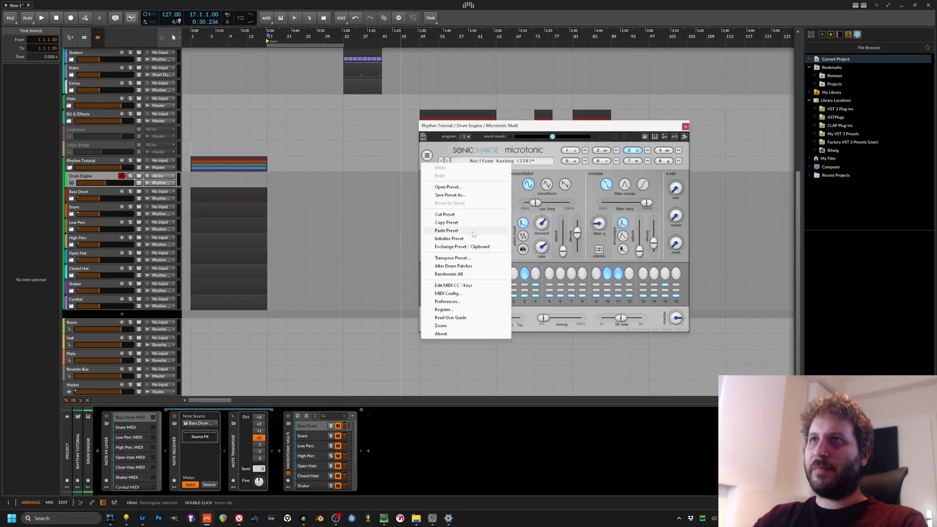
{"action": "left_click", "coordinate": [443, 229]}
{"action": "key", "text": "space"}
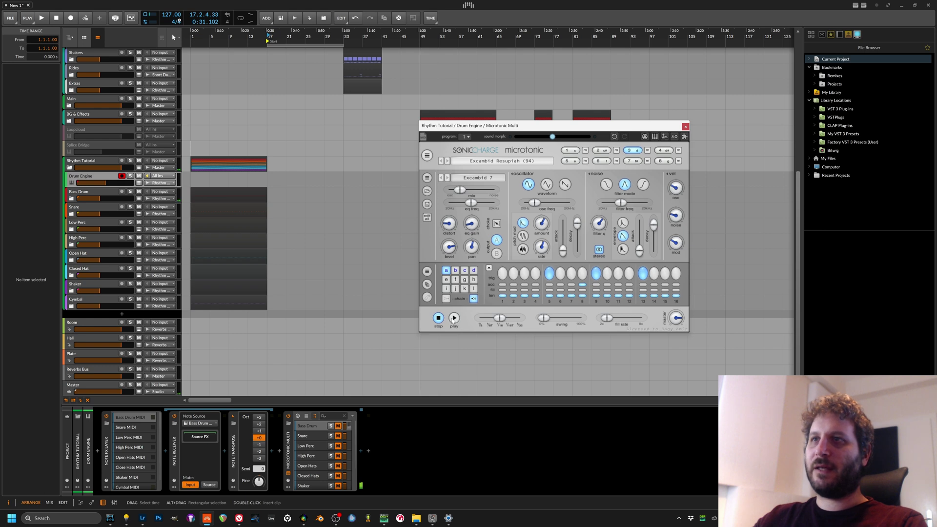
{"action": "key", "text": "space"}
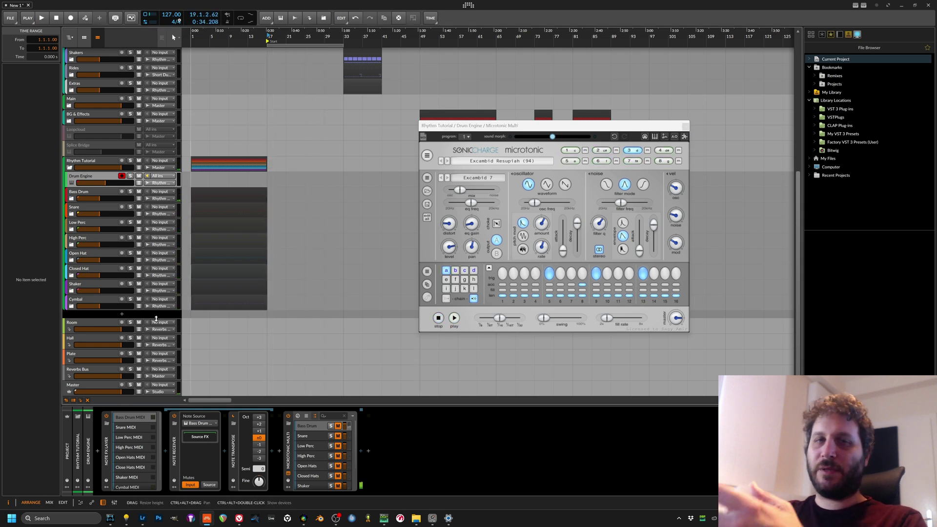
Play the current Microtonic pattern briefly and stop playback
{"action": "key", "text": "space"}
{"action": "key", "text": "space"}
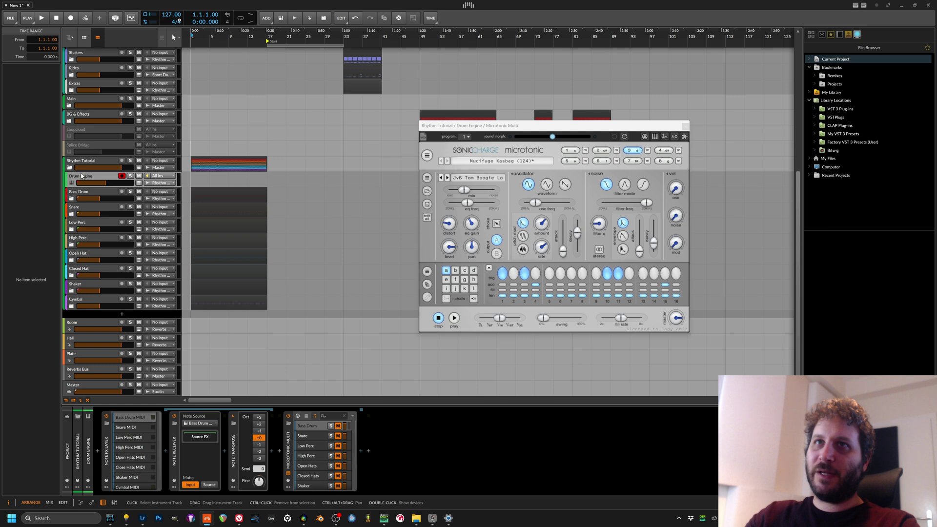
Insert the saved Rhythm Tutorial clip from My Library at bar 17, on a new track below the existing Rhythm Tutorial group
{"action": "left_click", "coordinate": [106, 179]}
{"action": "left_click", "coordinate": [219, 164]}
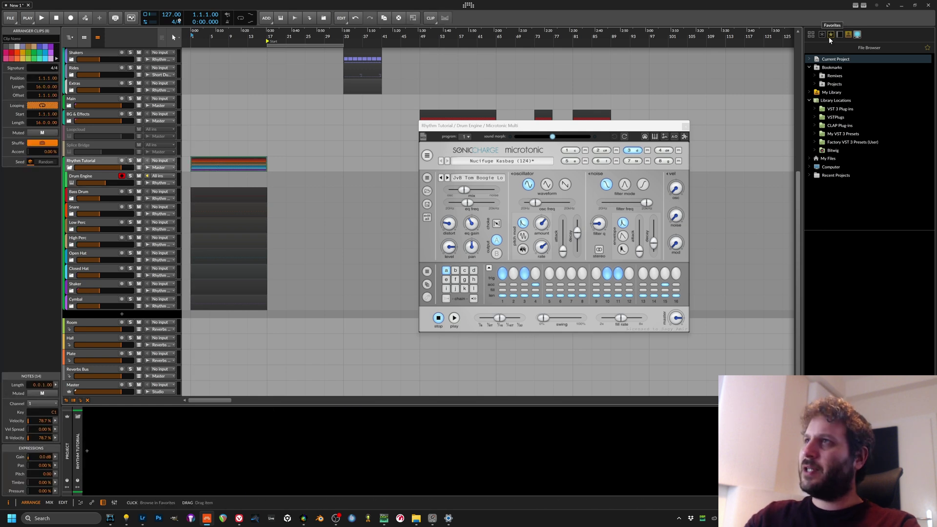
{"action": "left_click", "coordinate": [848, 34]}
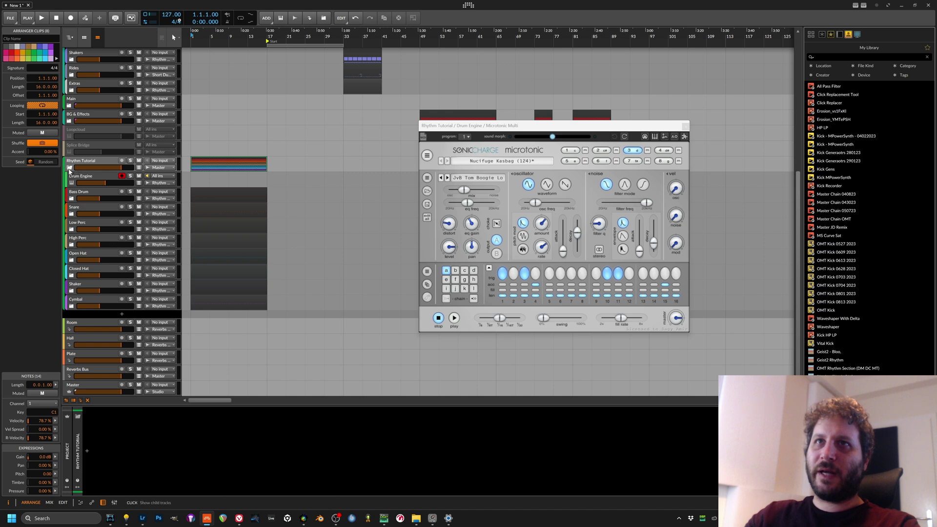
{"action": "scroll", "coordinate": [371, 254], "scroll_direction": "up", "scroll_amount": 5}
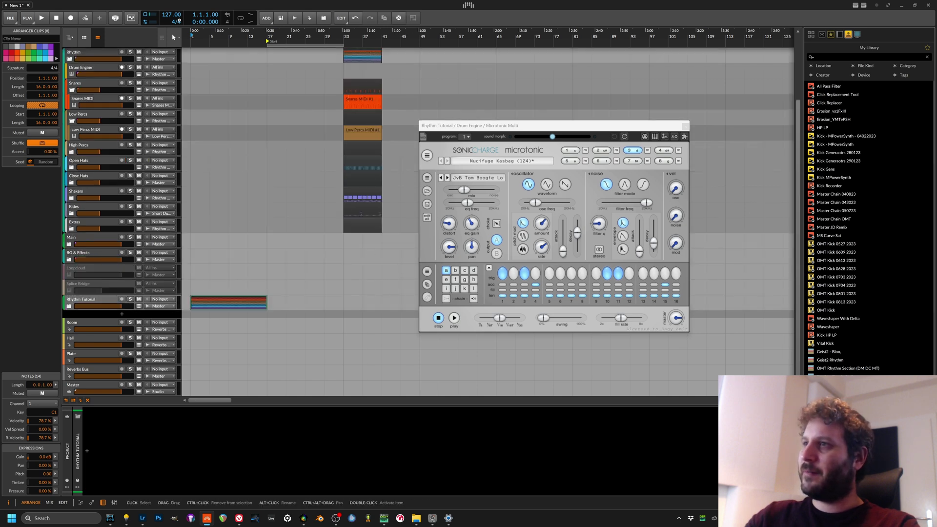
{"action": "left_click_drag", "start_coordinate": [829, 376], "coordinate": [271, 321]}
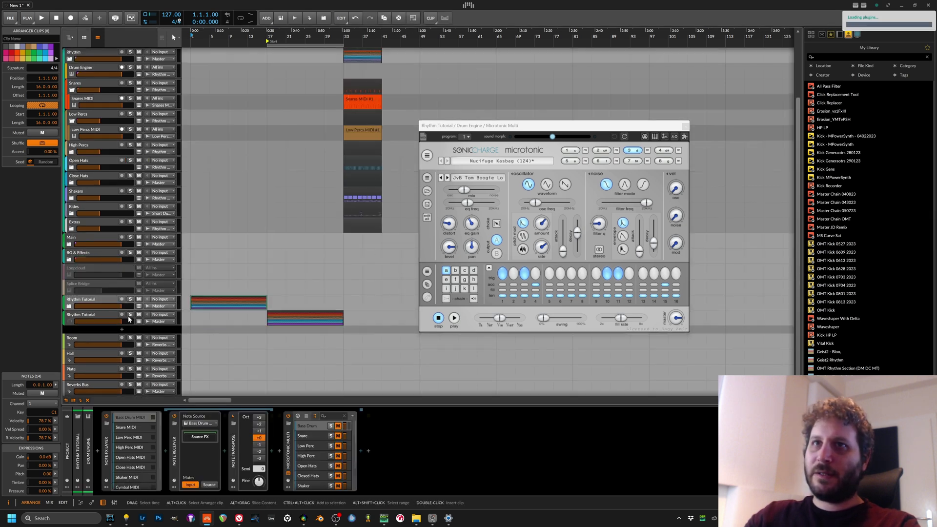
Unfold the newly inserted Rhythm Tutorial group, select its Drum Engine track and play it briefly from bar 17
{"action": "left_click", "coordinate": [95, 315]}
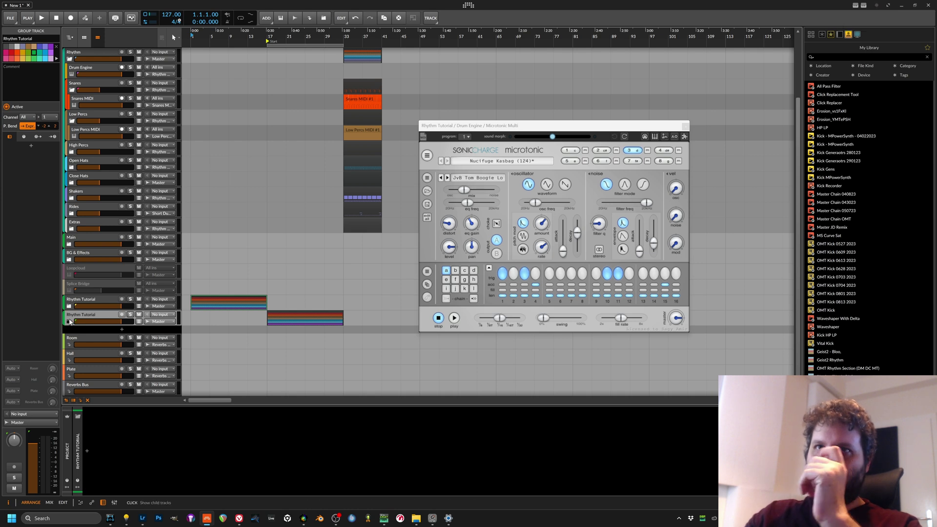
{"action": "left_click", "coordinate": [69, 321]}
{"action": "left_click", "coordinate": [170, 330]}
{"action": "scroll", "coordinate": [172, 330], "scroll_direction": "down", "scroll_amount": 4}
{"action": "key", "text": "space"}
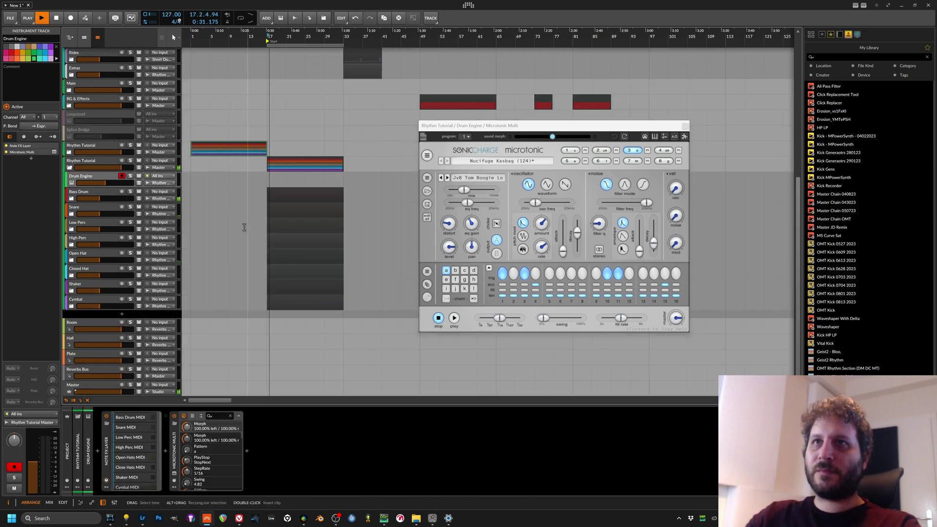
{"action": "key", "text": "space"}
Delete the second Rhythm Tutorial group, whose clips start at bar 17, and clear the selection
{"action": "right_click", "coordinate": [92, 161]}
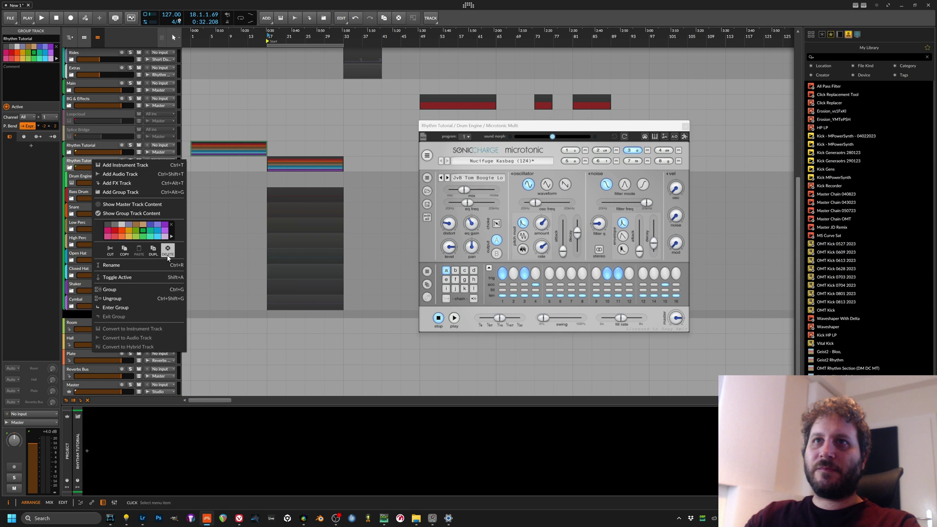
{"action": "left_click", "coordinate": [167, 251]}
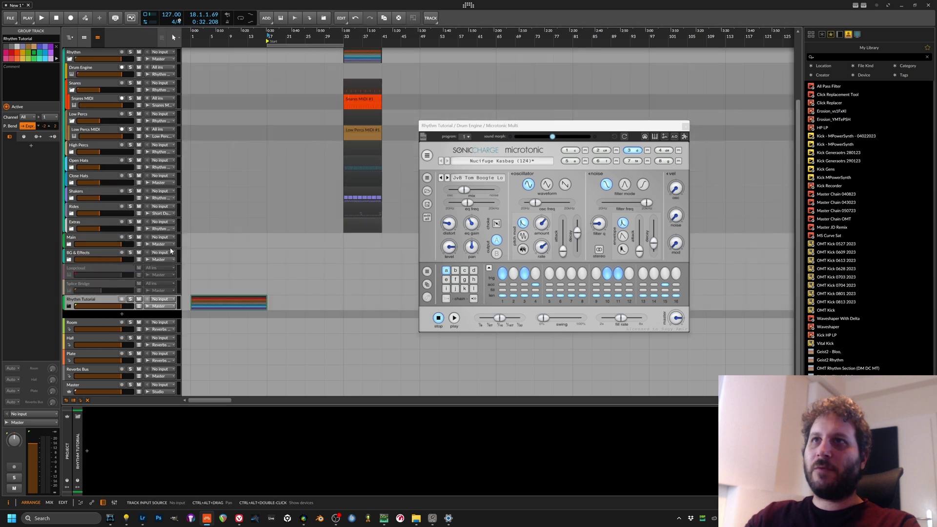
{"action": "left_click", "coordinate": [194, 286]}
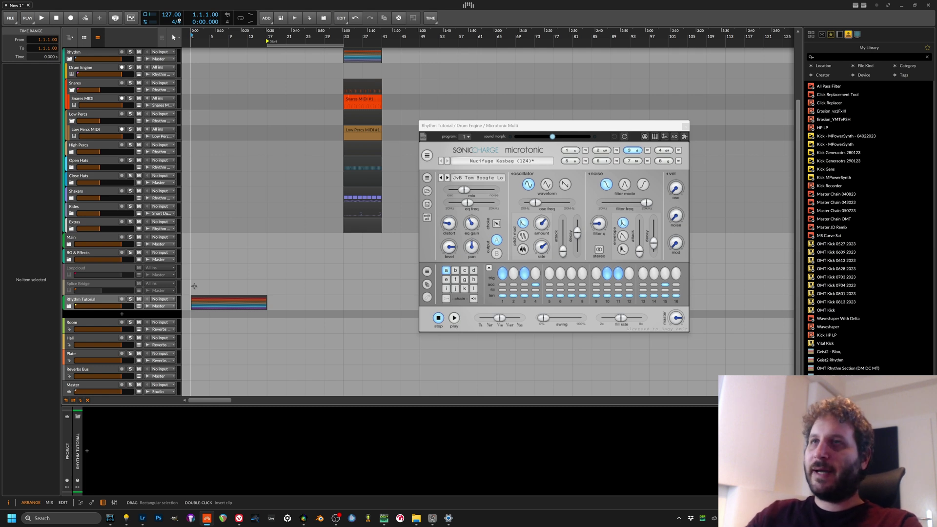
Open the remaining Rhythm Tutorial group clip in the detail editor to examine the drum notes of all its layers
{"action": "key", "text": "ctrl+a"}
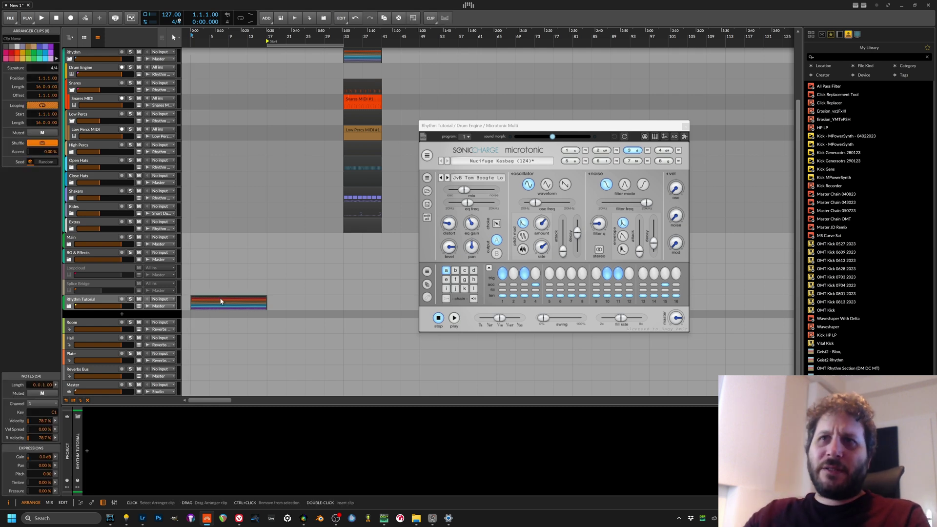
{"action": "left_click", "coordinate": [60, 500]}
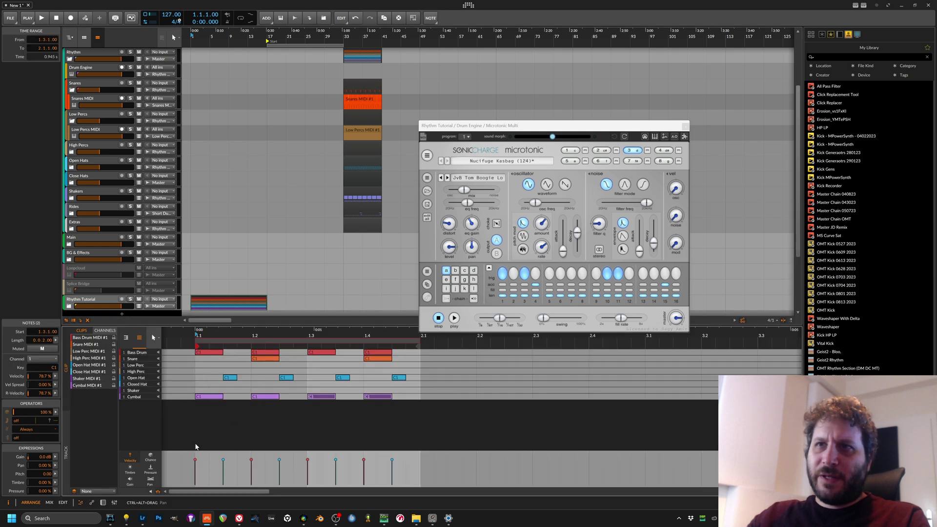
{"action": "left_click", "coordinate": [243, 301]}
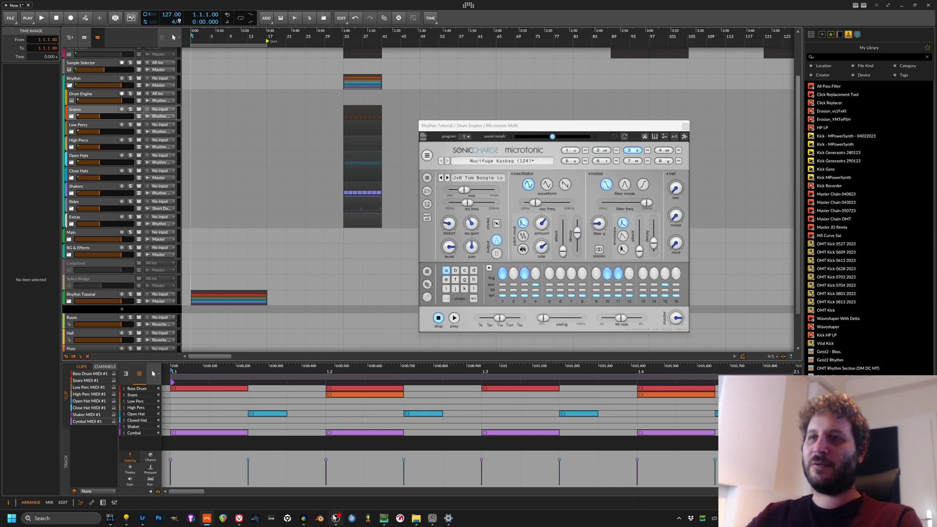
{"action": "mouse_move", "coordinate": [336, 517]}
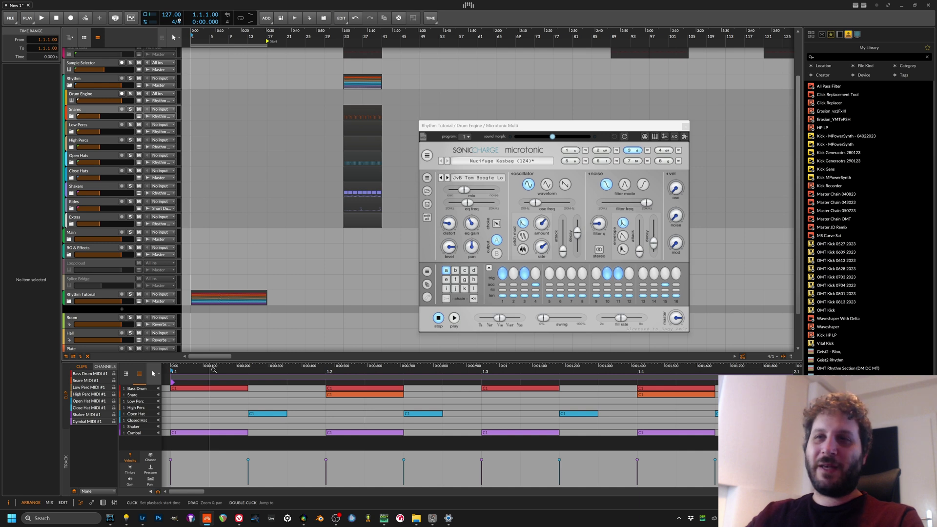